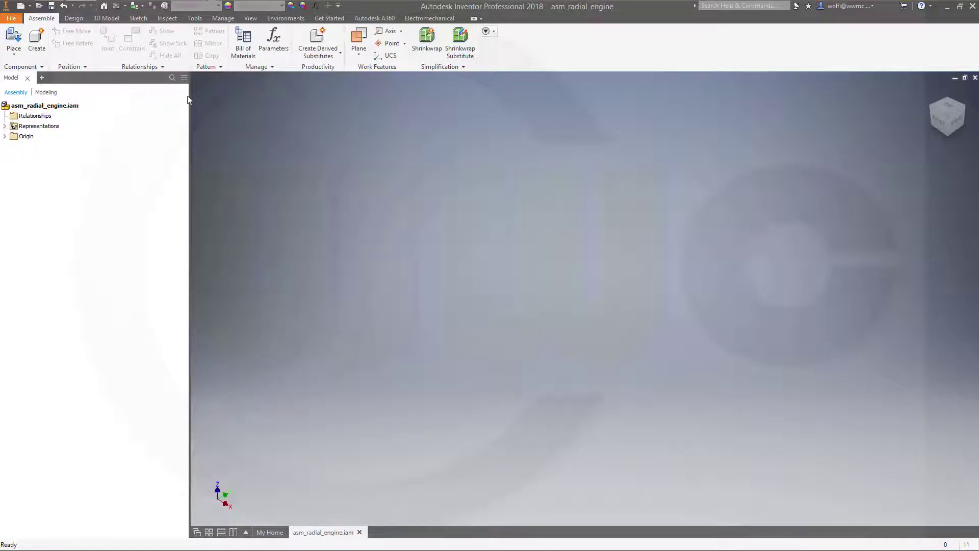
- Place the crankcase part kurbelgehaeuse_stern in the assembly, grounded at the origin, as a single instance
{"action": "left_click", "coordinate": [14, 38]}
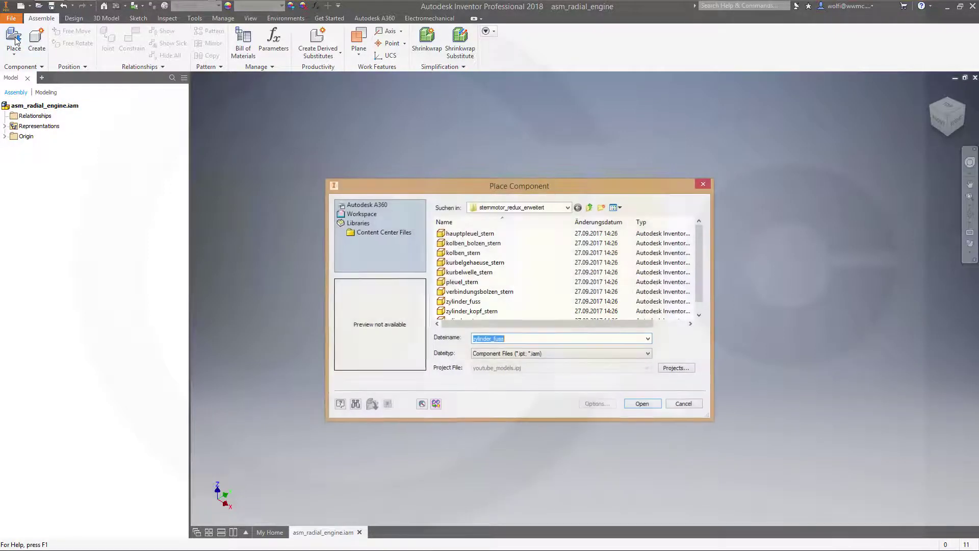
{"action": "left_click", "coordinate": [488, 264]}
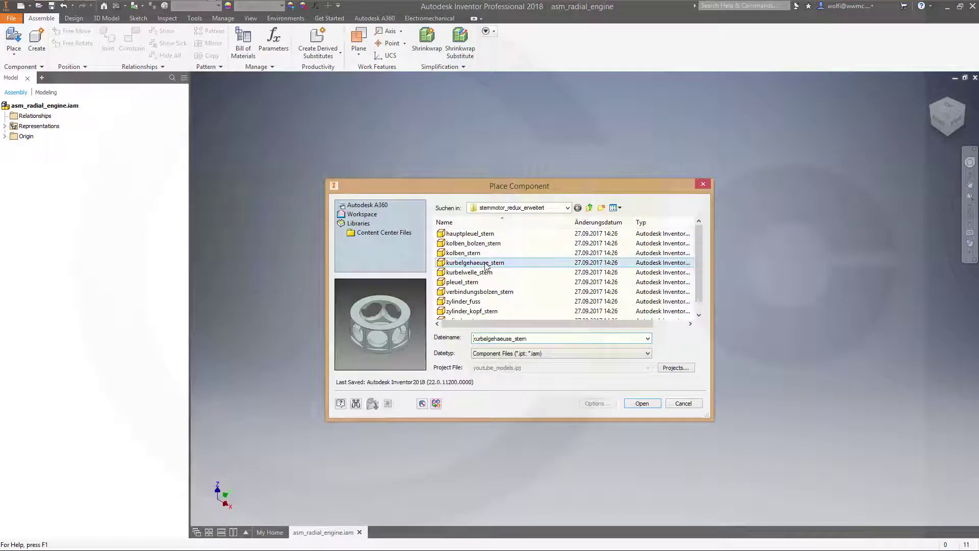
{"action": "left_click", "coordinate": [646, 407]}
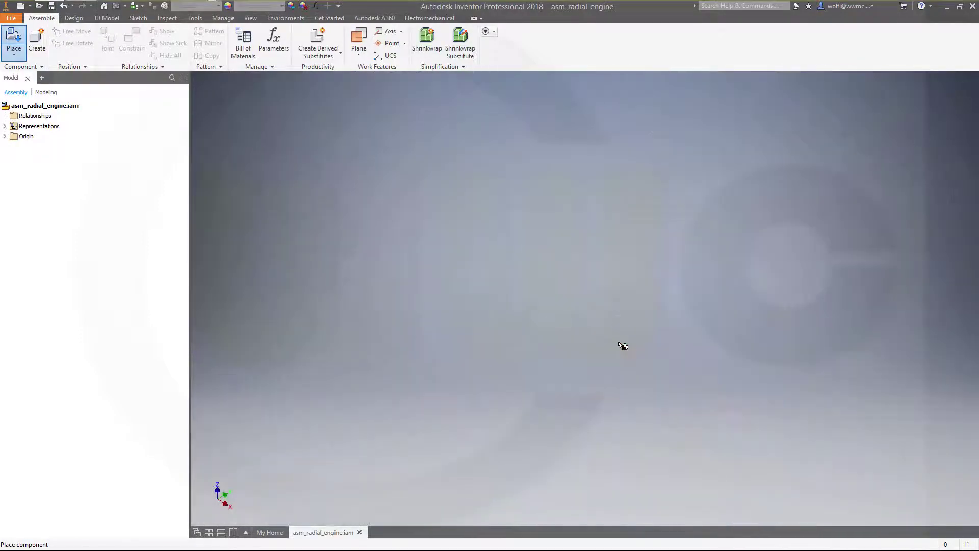
{"action": "right_click", "coordinate": [621, 316]}
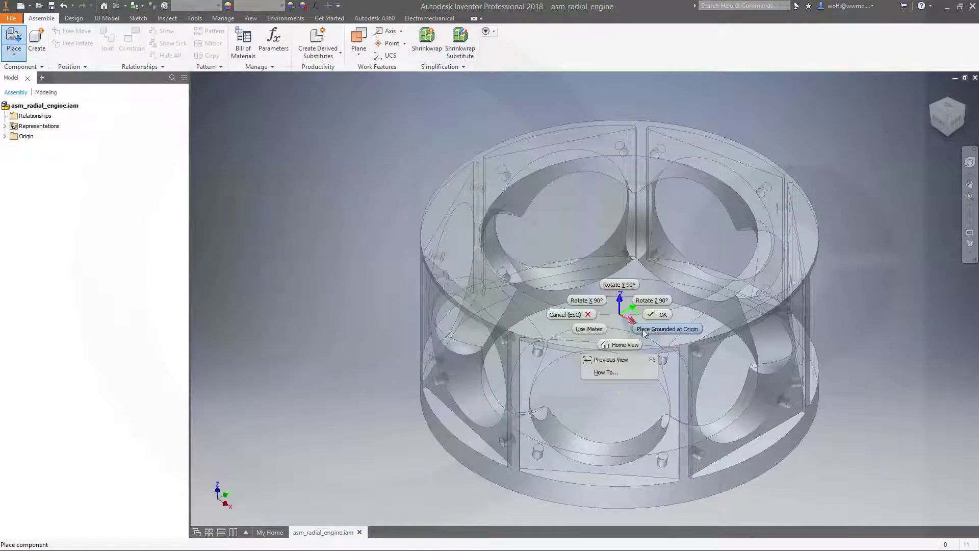
{"action": "left_click", "coordinate": [665, 329]}
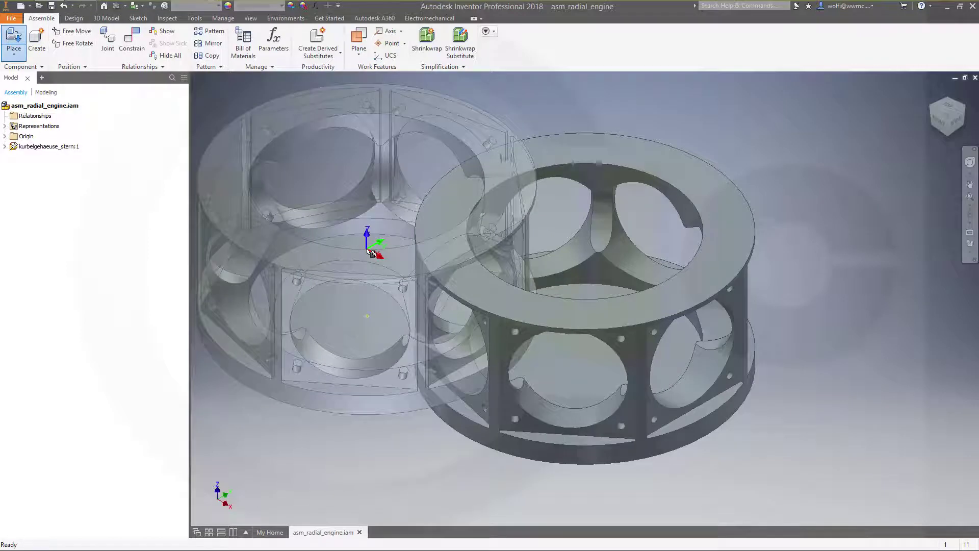
{"action": "key", "text": "Escape"}
{"action": "scroll", "coordinate": [414, 255], "scroll_direction": "down", "scroll_amount": 4}
{"action": "scroll", "coordinate": [429, 262], "scroll_direction": "up", "scroll_amount": 3}
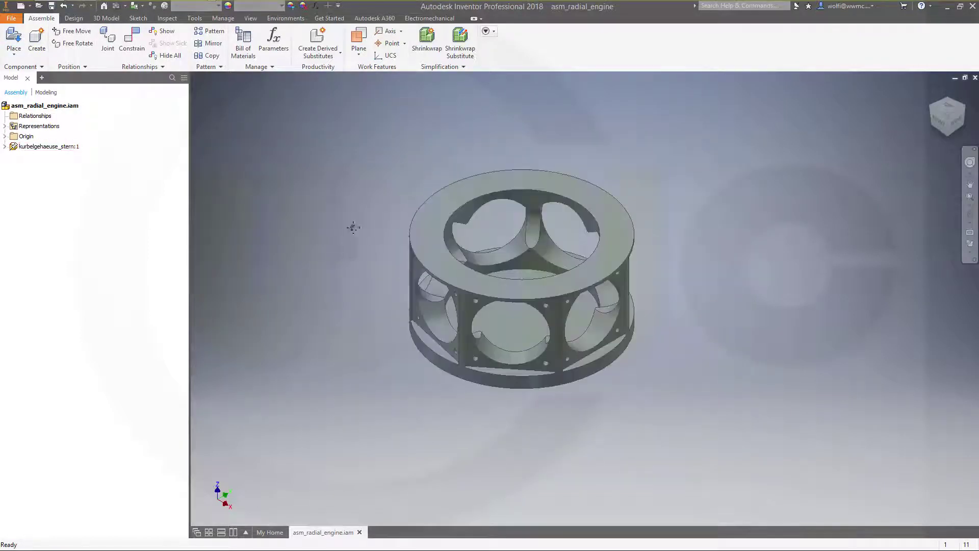
{"action": "middle_click_drag", "start_coordinate": [353, 227], "coordinate": [395, 260]}
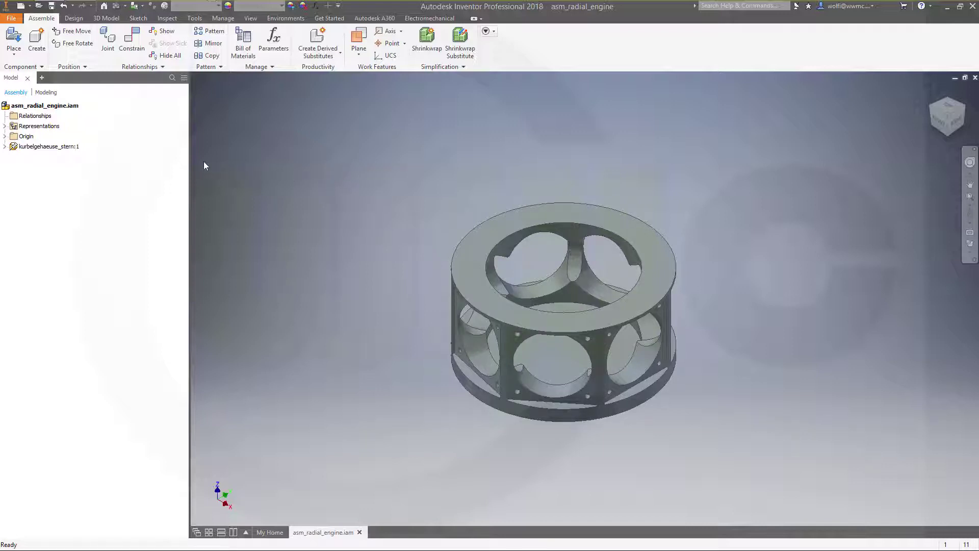
- Create an in-place subassembly named sasm_cylinder from the Norm.iam template on the main assembly's XY plane
{"action": "left_click", "coordinate": [39, 42]}
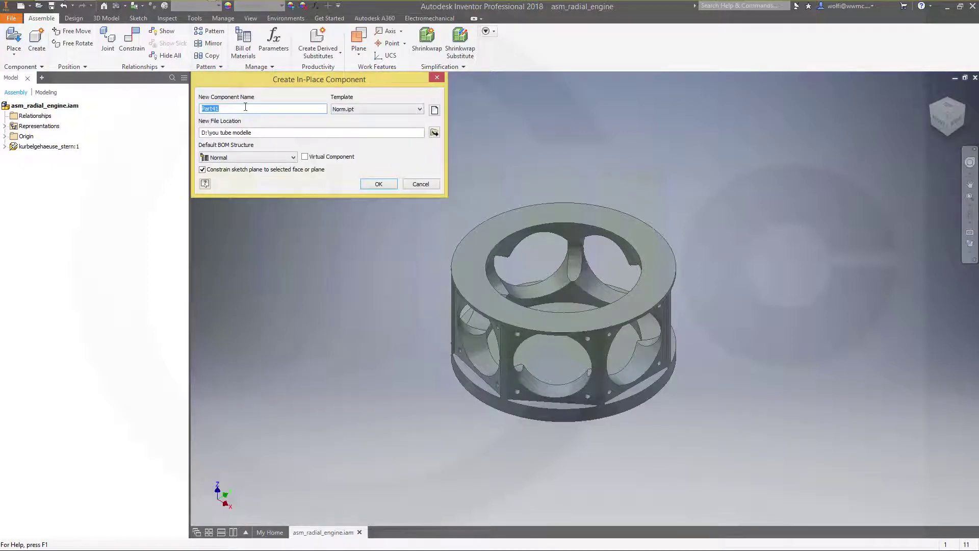
{"action": "type", "text": "sasm_cylinder"}
{"action": "left_click", "coordinate": [420, 109]}
{"action": "left_click", "coordinate": [385, 126]}
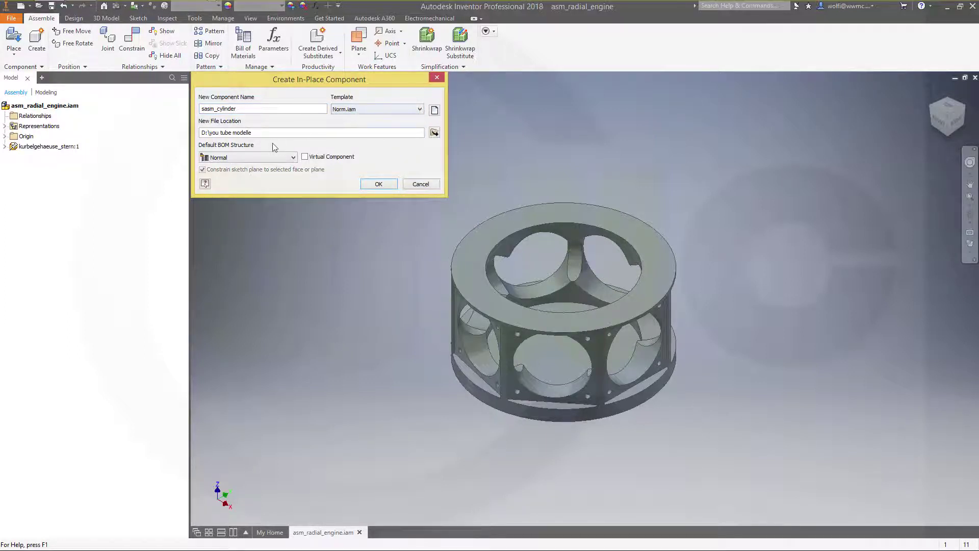
{"action": "left_click", "coordinate": [378, 185]}
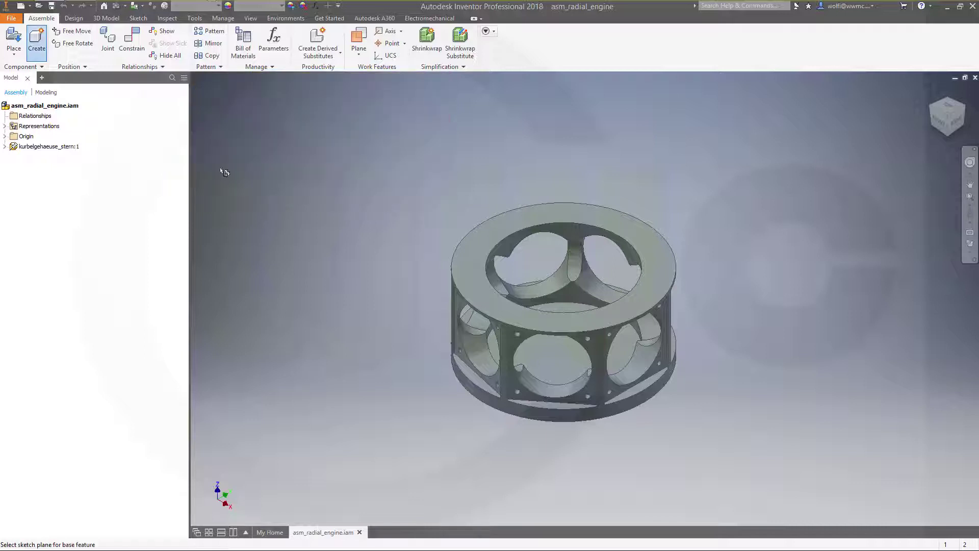
{"action": "left_click", "coordinate": [4, 136]}
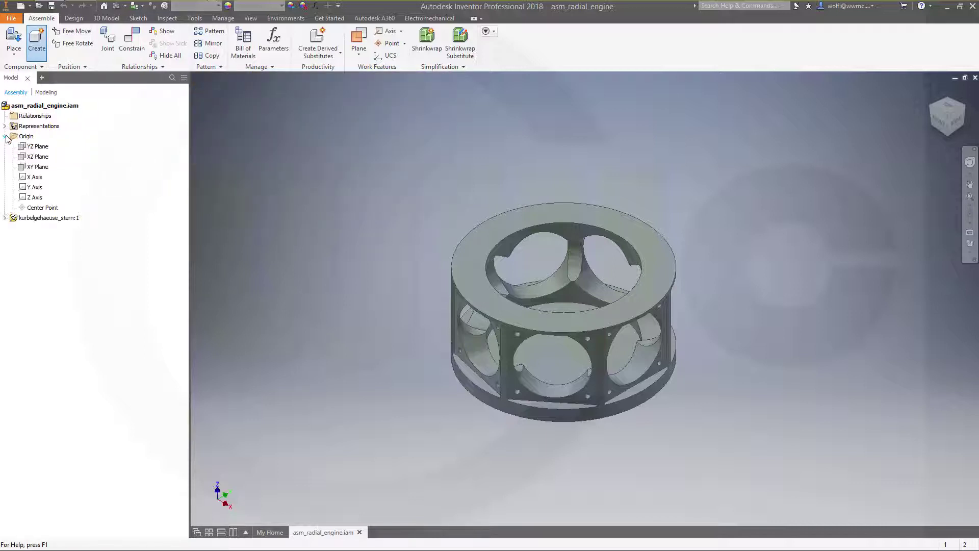
{"action": "left_click", "coordinate": [37, 167]}
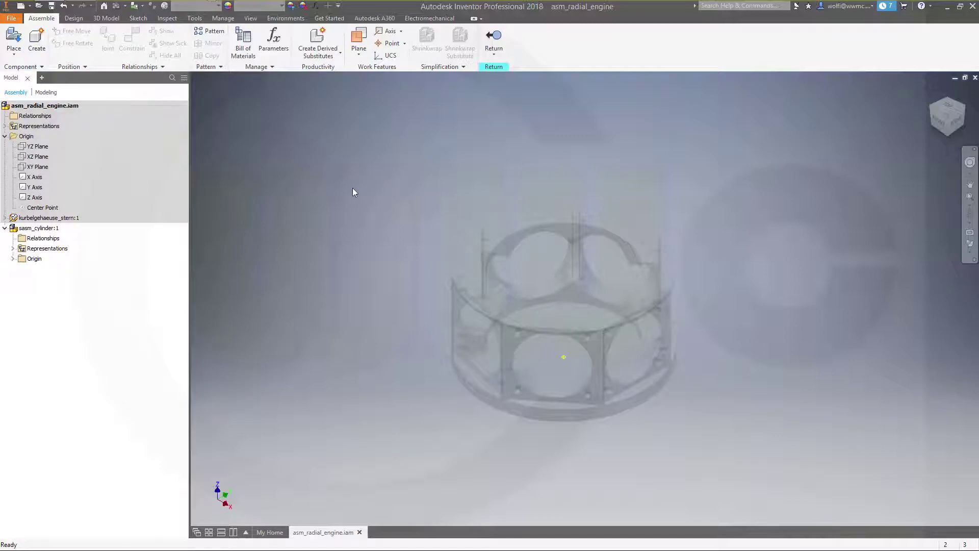
- Place one instance each of zylinder_fuss, zylinder_kopf_stern and zylinder_stern together in the sasm_cylinder subassembly
{"action": "left_click", "coordinate": [14, 39]}
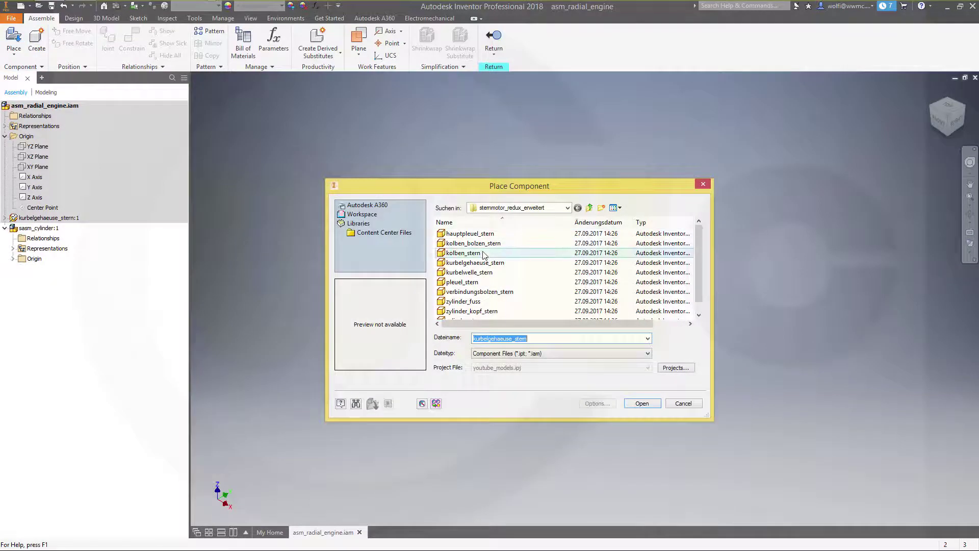
{"action": "left_click", "coordinate": [466, 303]}
{"action": "left_click", "coordinate": [468, 308], "text": "ctrl"}
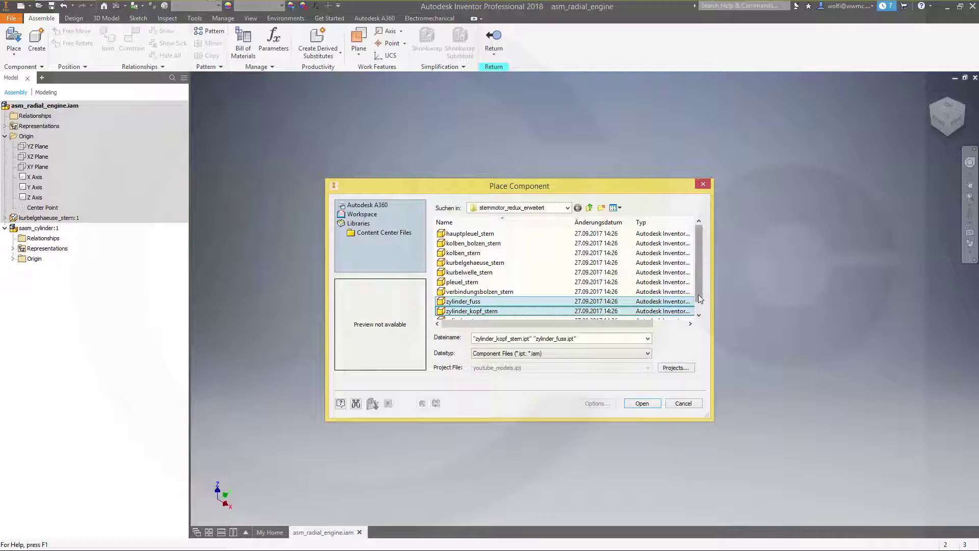
{"action": "scroll", "coordinate": [699, 295], "scroll_direction": "down", "scroll_amount": 1}
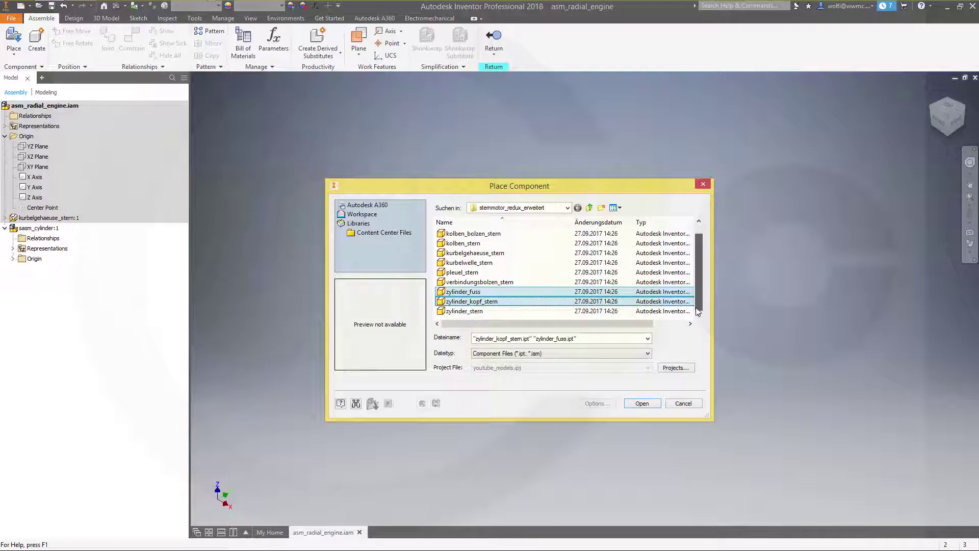
{"action": "left_click", "coordinate": [466, 312], "text": "ctrl"}
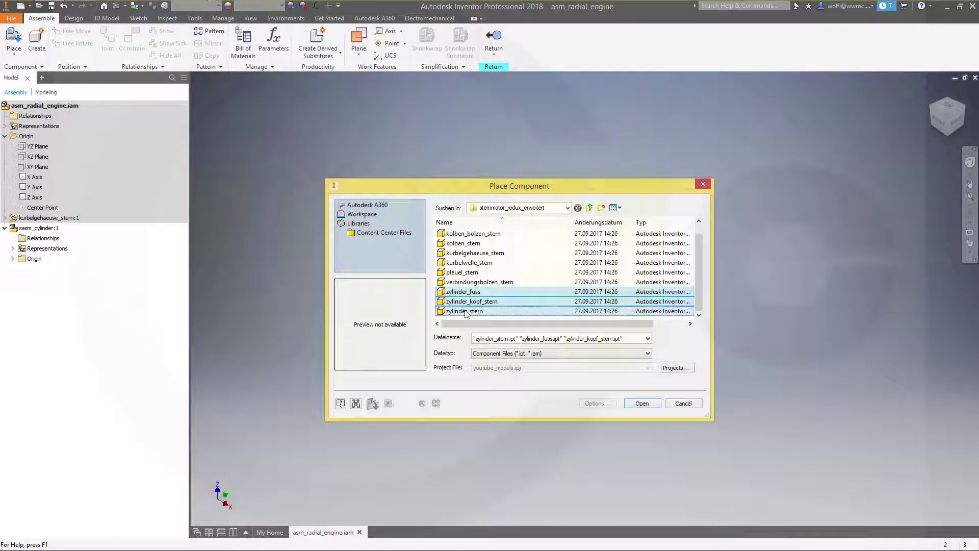
{"action": "left_click", "coordinate": [641, 406]}
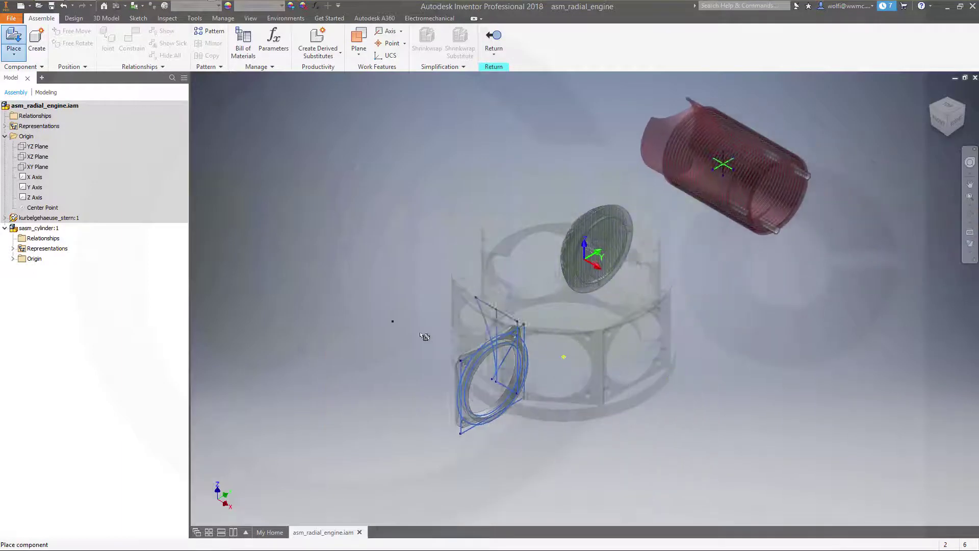
{"action": "left_click", "coordinate": [315, 321]}
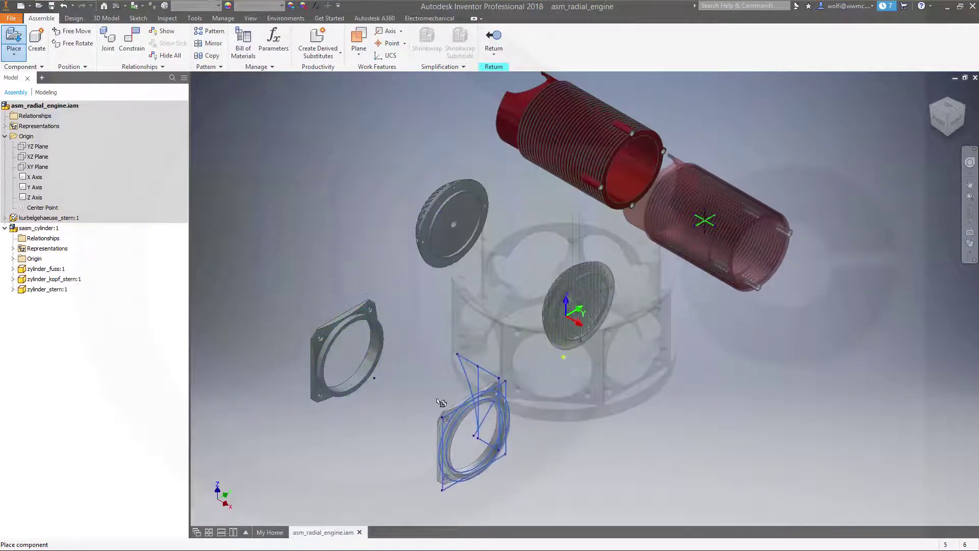
{"action": "key", "text": "Escape"}
{"action": "scroll", "coordinate": [485, 163], "scroll_direction": "up", "scroll_amount": 3}
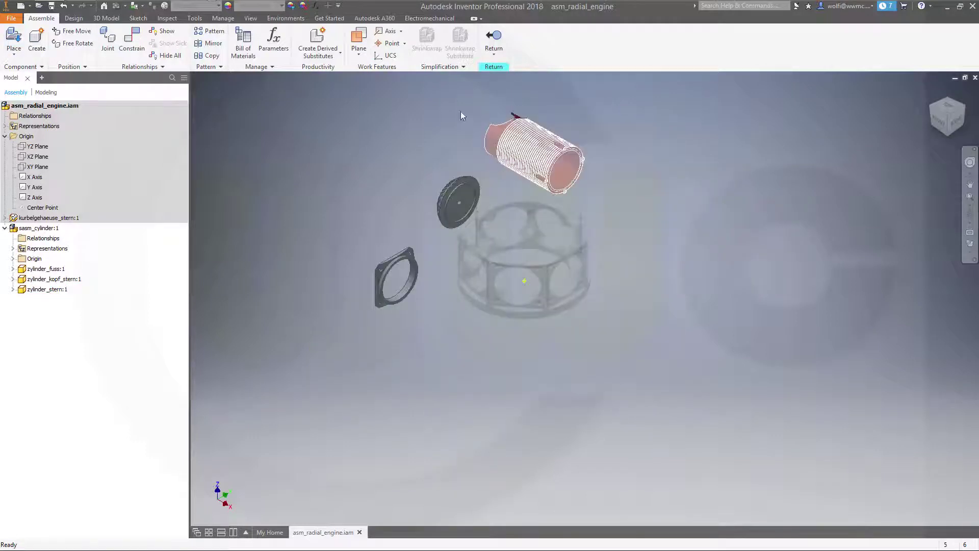
- Ground the cylinder foot zylinder_fuss in the subassembly
{"action": "right_click", "coordinate": [383, 281]}
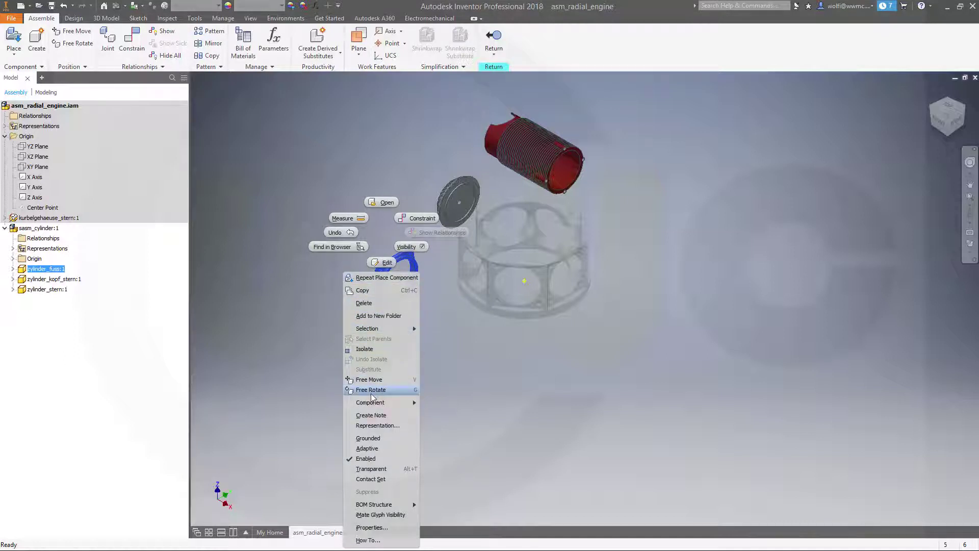
{"action": "key", "text": "Escape"}
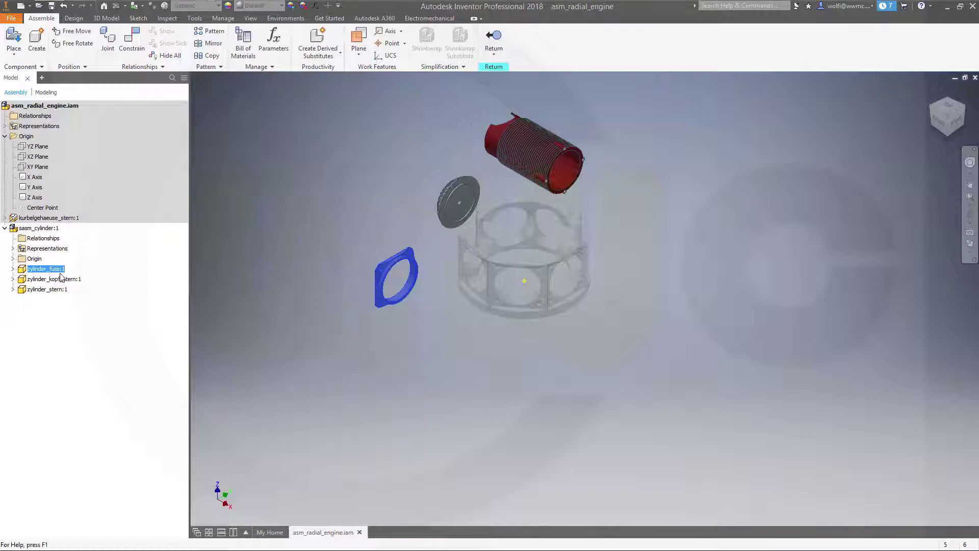
{"action": "right_click", "coordinate": [60, 275]}
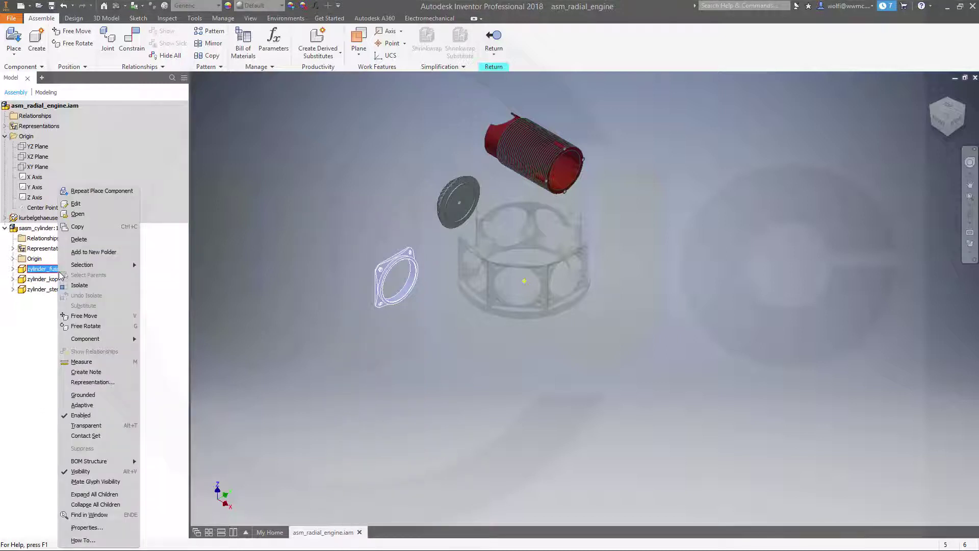
{"action": "left_click", "coordinate": [100, 395]}
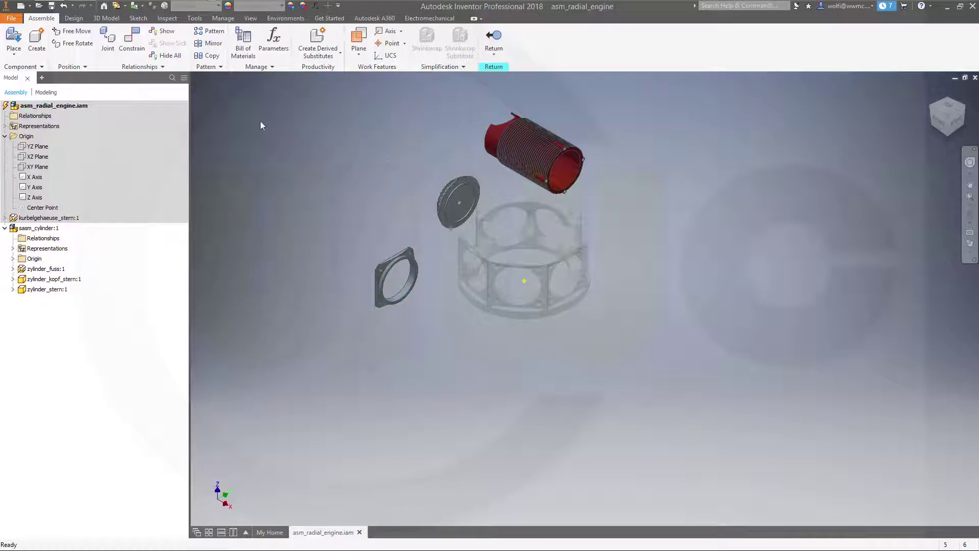
- Add a mate constraint aligning the axis of zylinder_stern with the ring axis of zylinder_fuss at 0 mm offset
{"action": "left_click", "coordinate": [137, 55]}
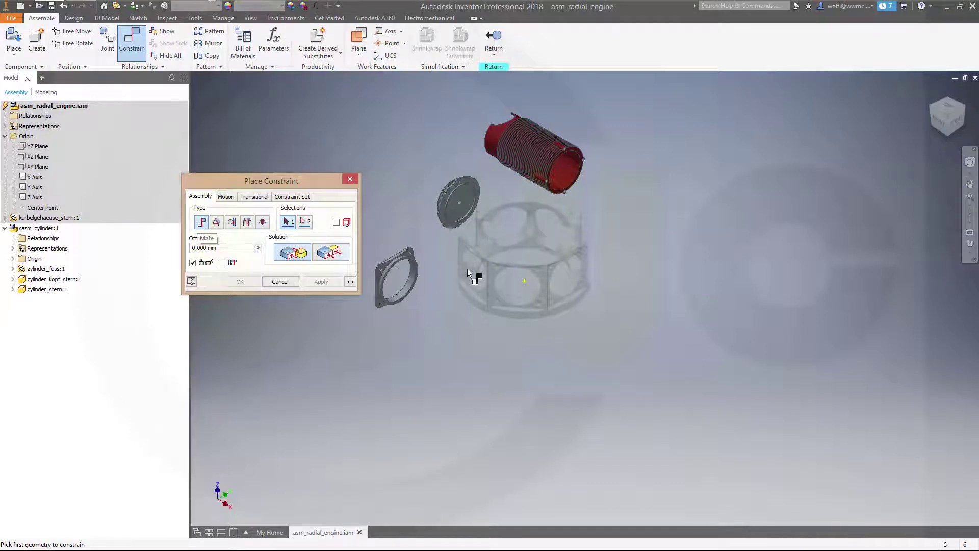
{"action": "scroll", "coordinate": [567, 215], "scroll_direction": "up", "scroll_amount": 5}
{"action": "scroll", "coordinate": [572, 205], "scroll_direction": "down", "scroll_amount": 4}
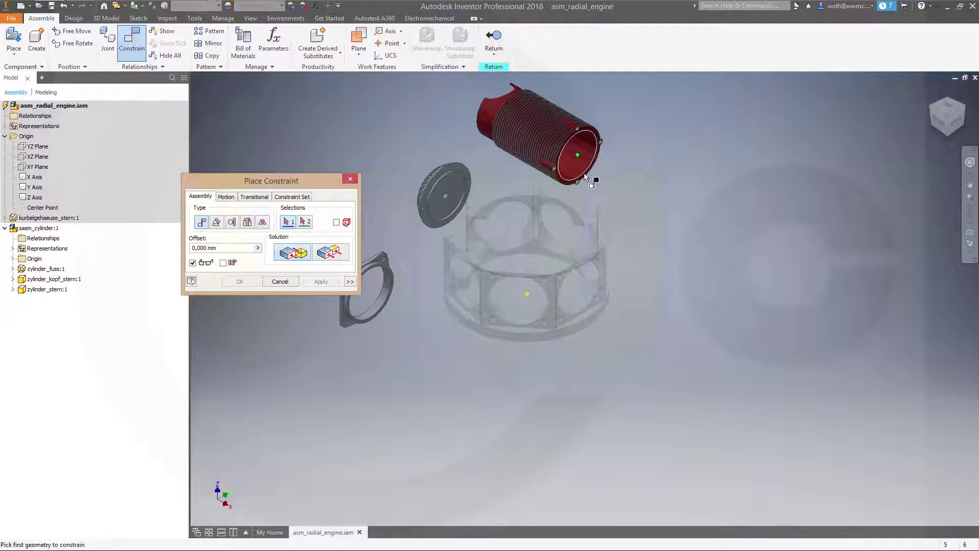
{"action": "scroll", "coordinate": [585, 175], "scroll_direction": "up", "scroll_amount": 3}
{"action": "left_click", "coordinate": [581, 158]}
{"action": "scroll", "coordinate": [586, 214], "scroll_direction": "down", "scroll_amount": 5}
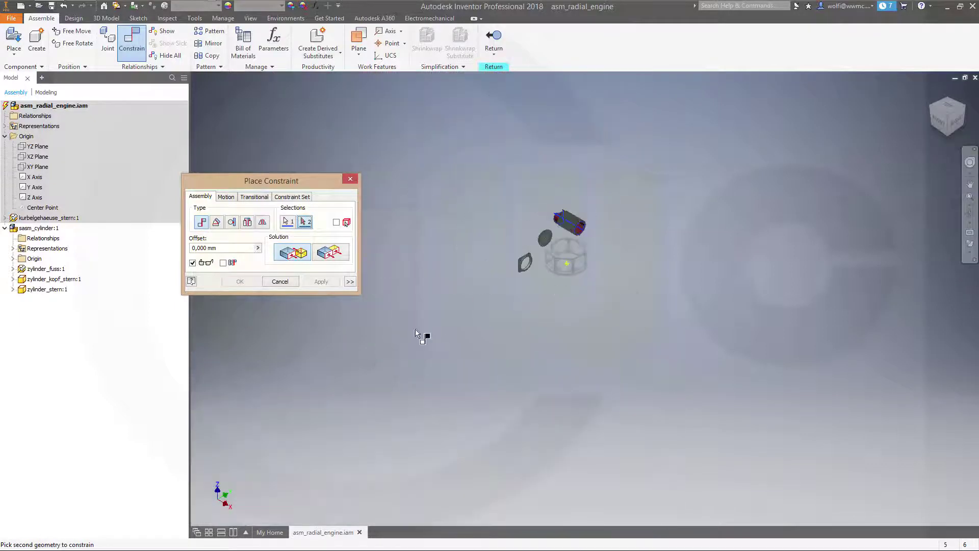
{"action": "scroll", "coordinate": [502, 280], "scroll_direction": "up", "scroll_amount": 6}
{"action": "scroll", "coordinate": [519, 280], "scroll_direction": "down", "scroll_amount": 4}
{"action": "scroll", "coordinate": [553, 337], "scroll_direction": "up", "scroll_amount": 6}
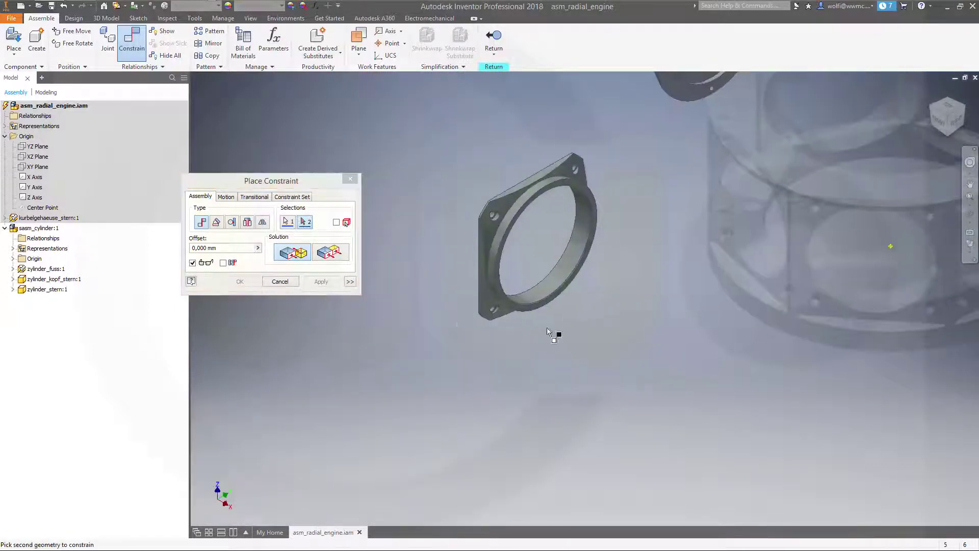
{"action": "left_click", "coordinate": [491, 256]}
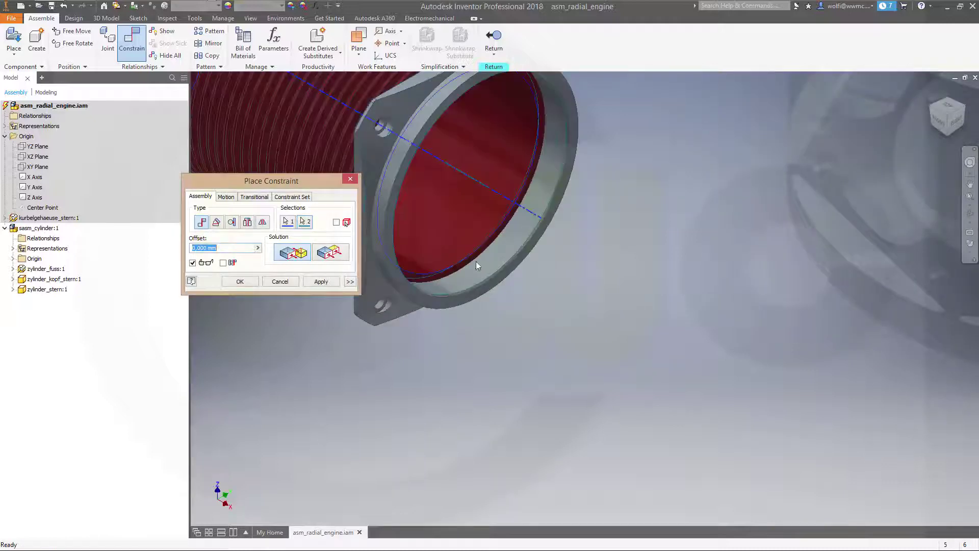
{"action": "left_click", "coordinate": [240, 282]}
- Slide zylinder_stern along its mated axis so its collar end sits in front of the foot ring
{"action": "scroll", "coordinate": [525, 266], "scroll_direction": "down", "scroll_amount": 5}
{"action": "left_click", "coordinate": [347, 226]}
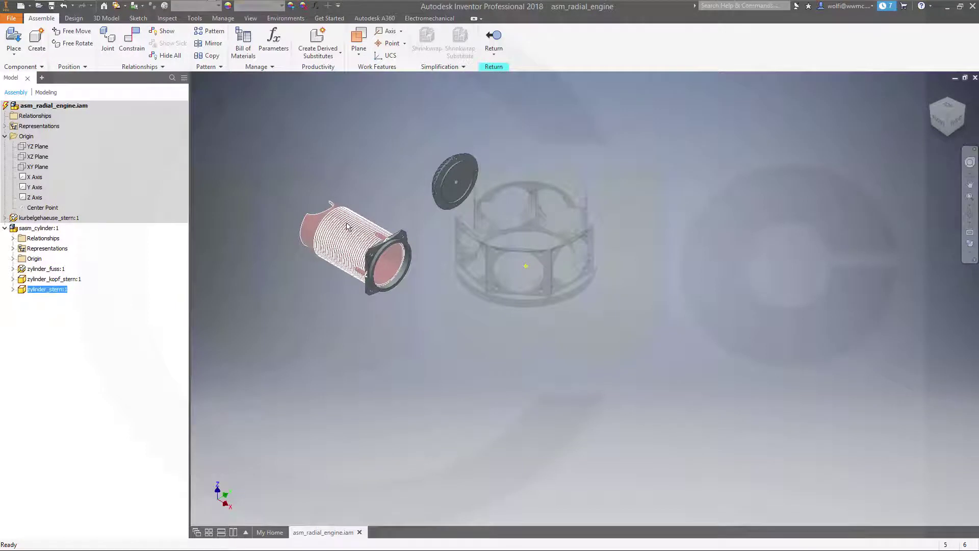
{"action": "left_click_drag", "start_coordinate": [347, 226], "coordinate": [353, 166]}
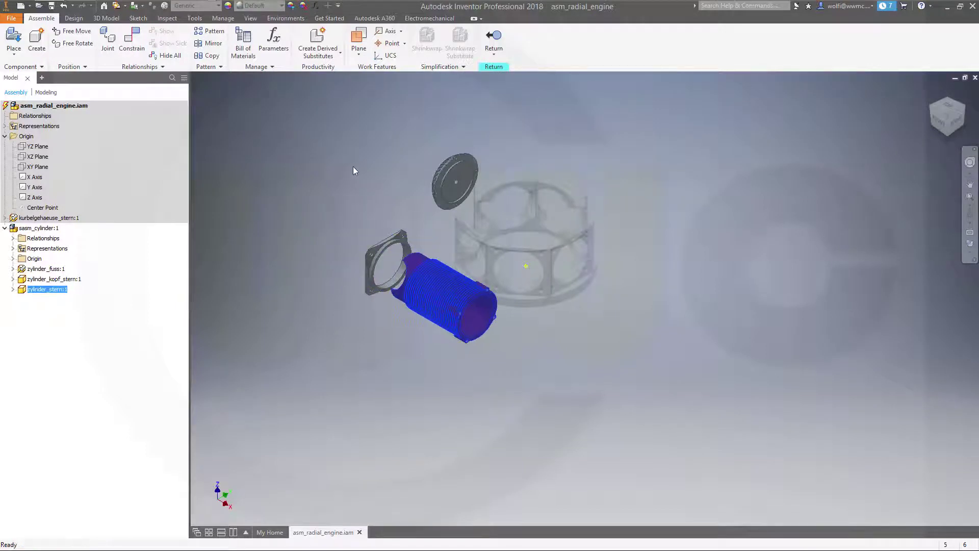
{"action": "left_click", "coordinate": [353, 166]}
{"action": "scroll", "coordinate": [507, 292], "scroll_direction": "down", "scroll_amount": 3}
{"action": "scroll", "coordinate": [436, 273], "scroll_direction": "up", "scroll_amount": 6}
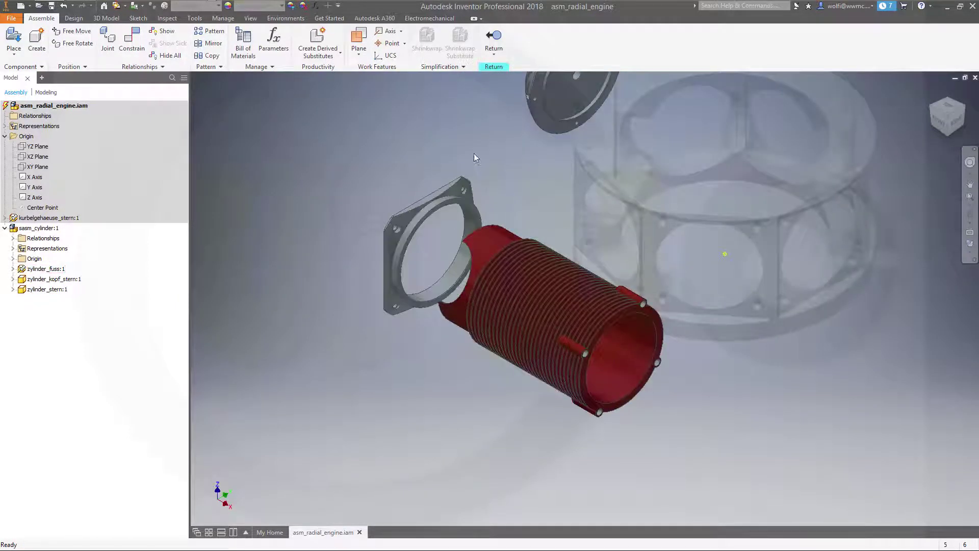
{"action": "scroll", "coordinate": [459, 153], "scroll_direction": "down", "scroll_amount": 5}
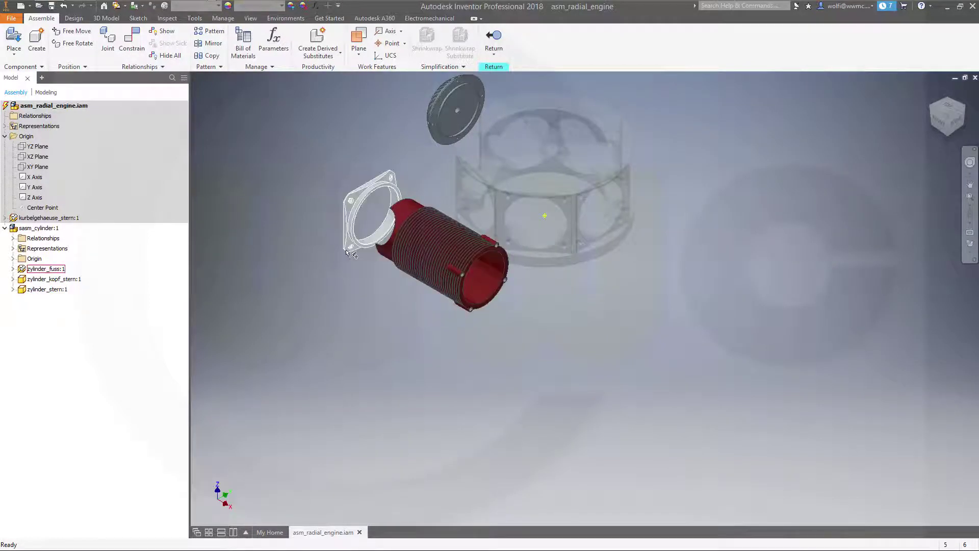
- Add a mate constraint between the XY planes of zylinder_stern and zylinder_fuss at 0 mm offset
{"action": "left_click", "coordinate": [13, 259]}
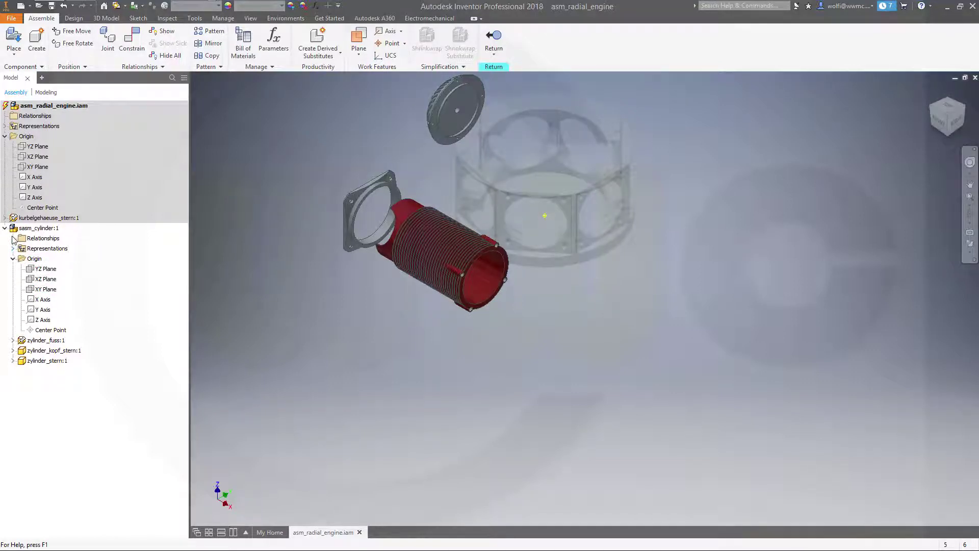
{"action": "left_click", "coordinate": [13, 259]}
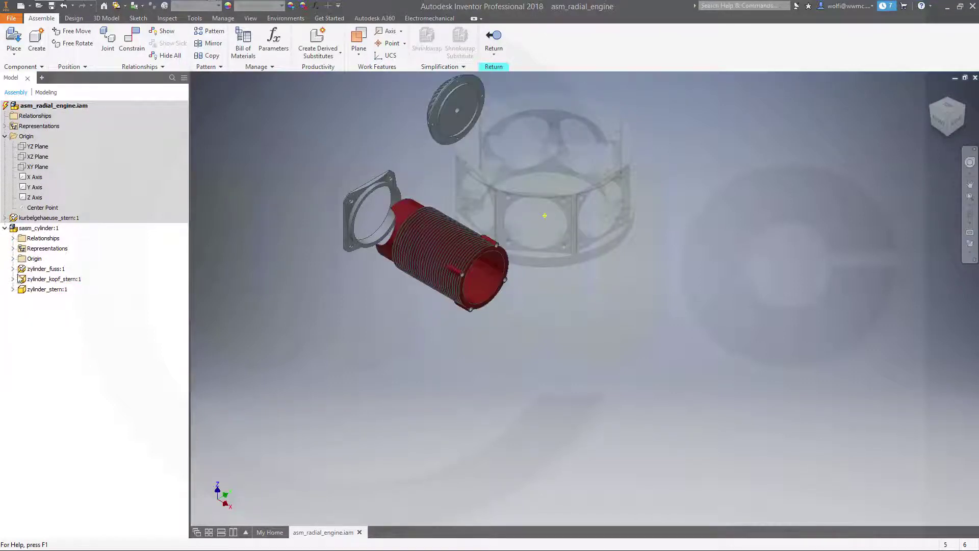
{"action": "left_click", "coordinate": [13, 269]}
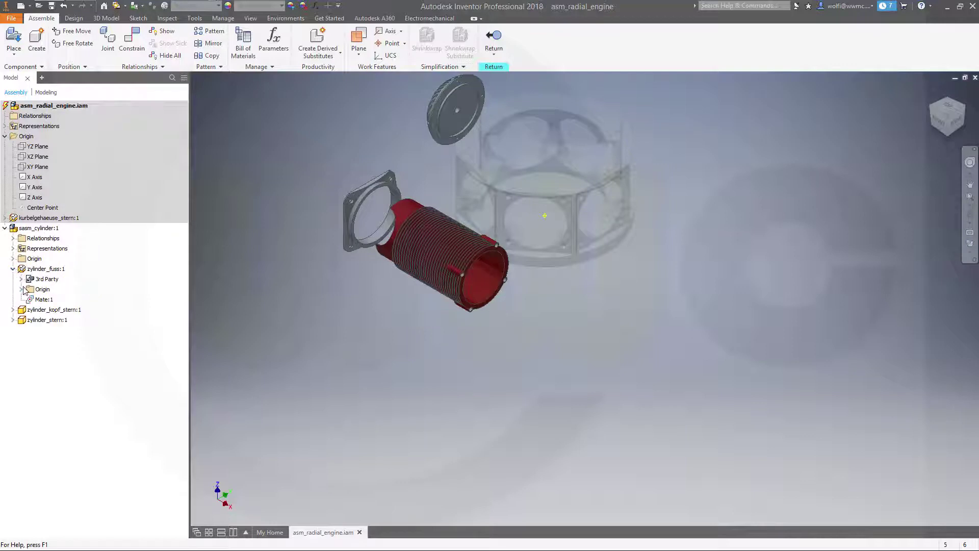
{"action": "left_click", "coordinate": [21, 289]}
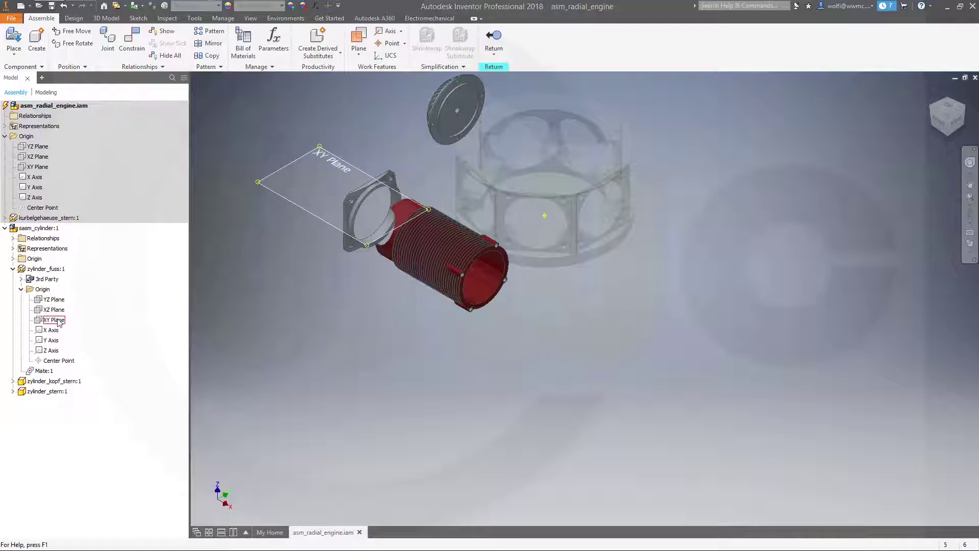
{"action": "left_click", "coordinate": [55, 320]}
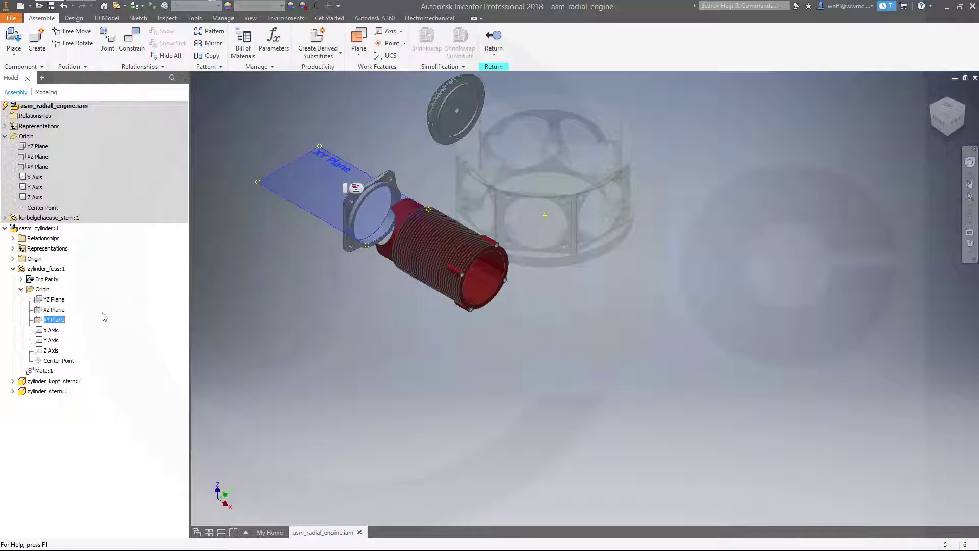
{"action": "left_click", "coordinate": [13, 391]}
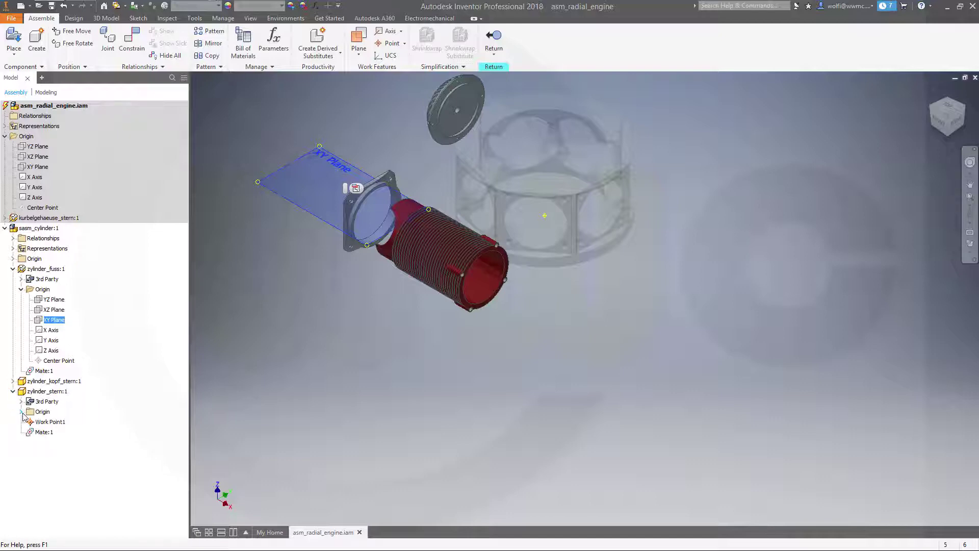
{"action": "left_click", "coordinate": [22, 413]}
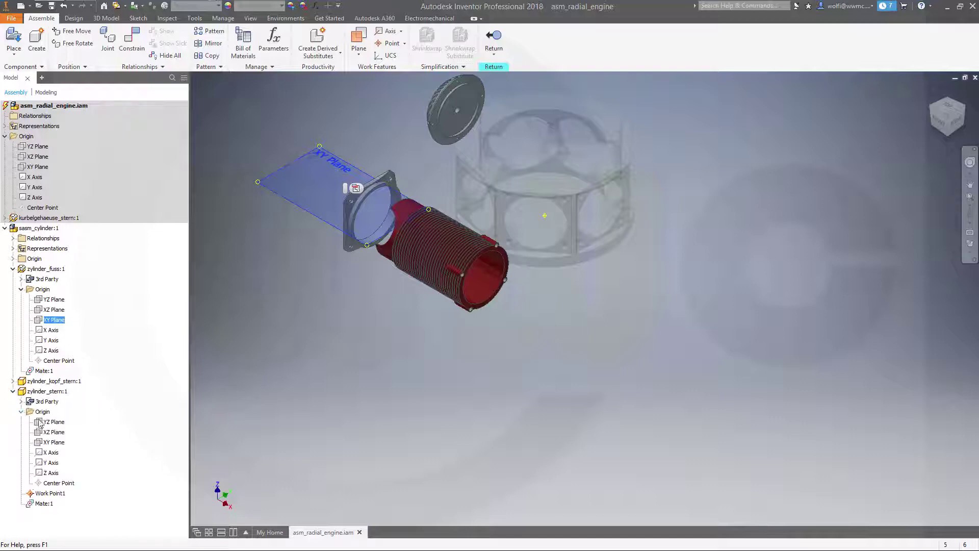
{"action": "left_click", "coordinate": [52, 443]}
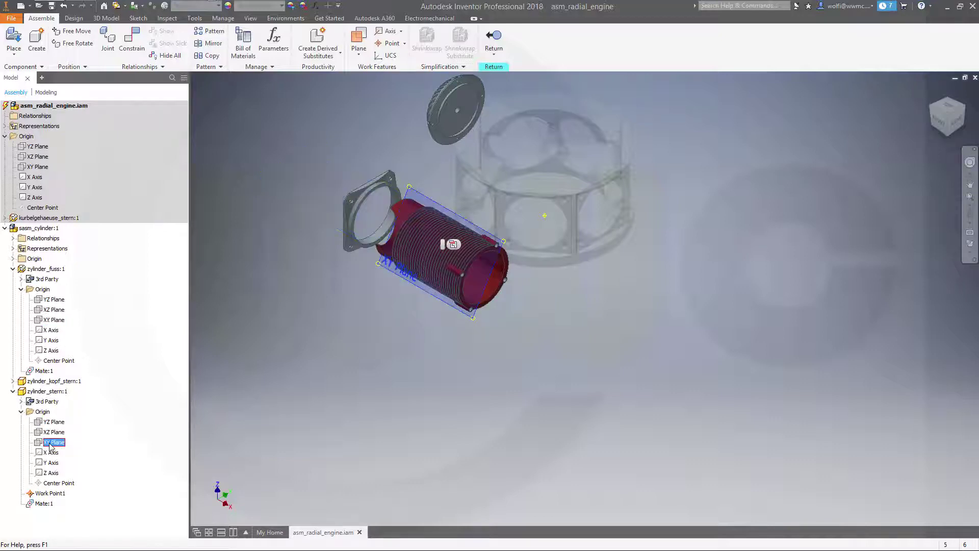
{"action": "left_click", "coordinate": [131, 40]}
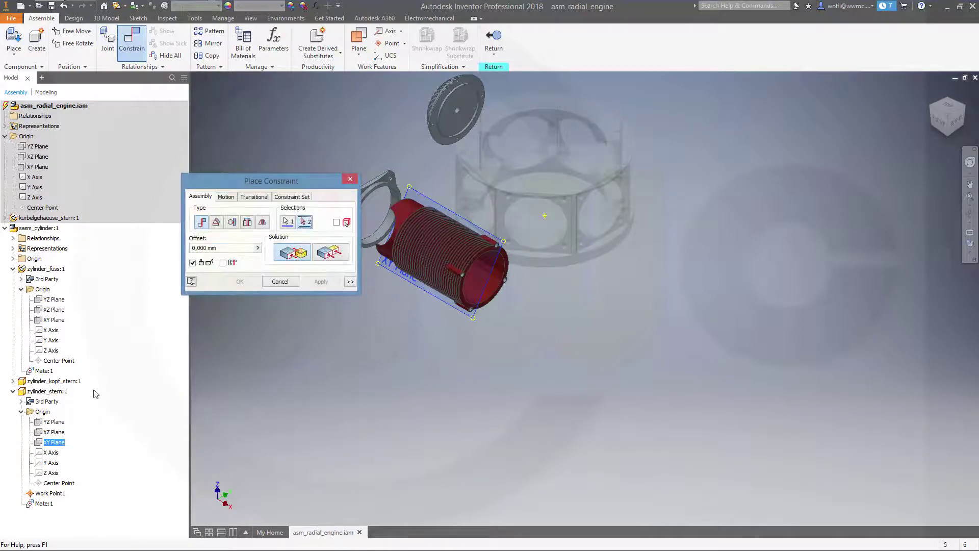
{"action": "left_click", "coordinate": [55, 320]}
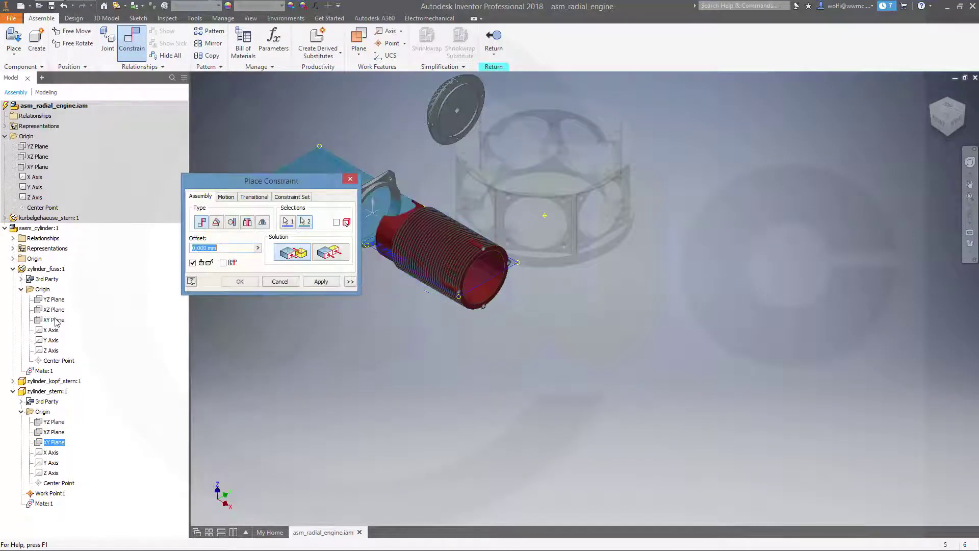
{"action": "left_click", "coordinate": [252, 284]}
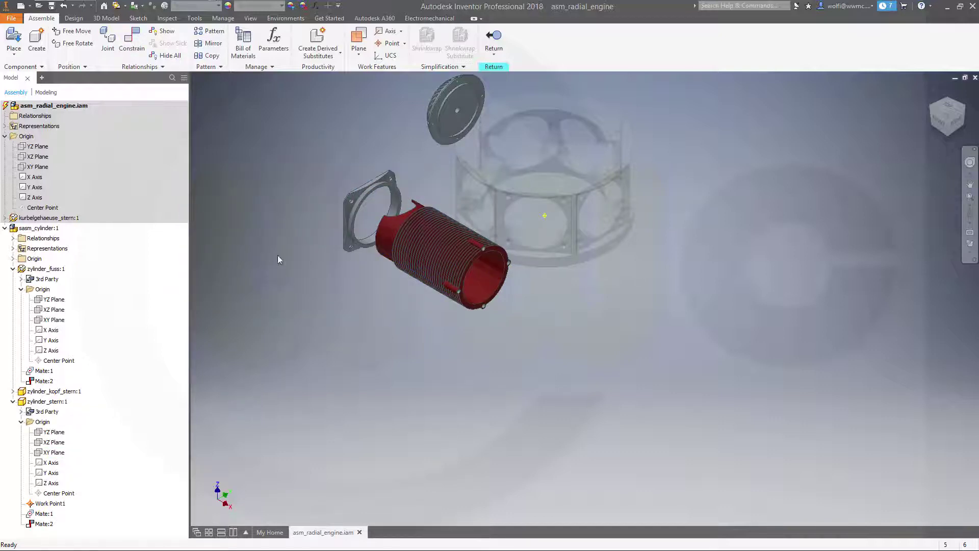
- Mate the raised ring face of zylinder_fuss to the shoulder face below the cooling fins of zylinder_stern at 0 mm offset
{"action": "scroll", "coordinate": [329, 213], "scroll_direction": "down", "scroll_amount": 3}
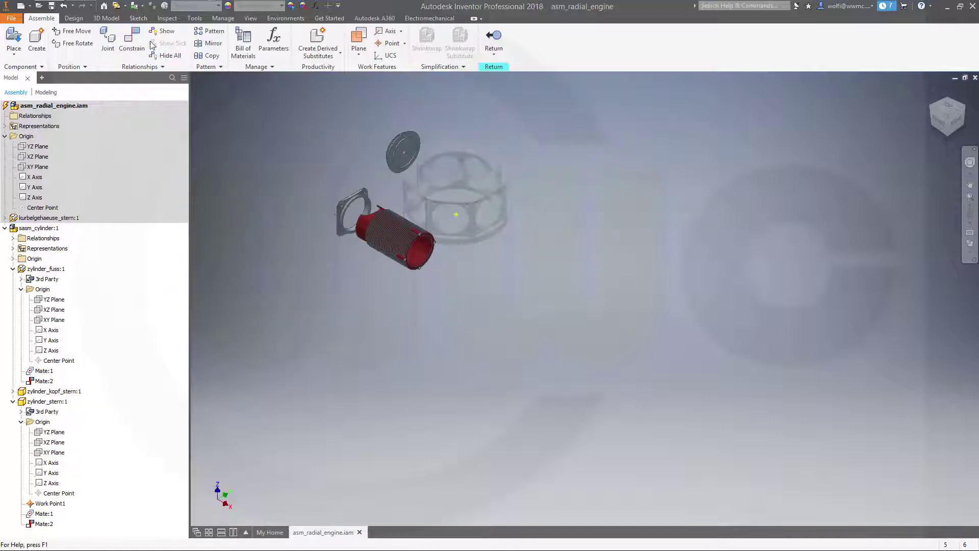
{"action": "left_click", "coordinate": [132, 38]}
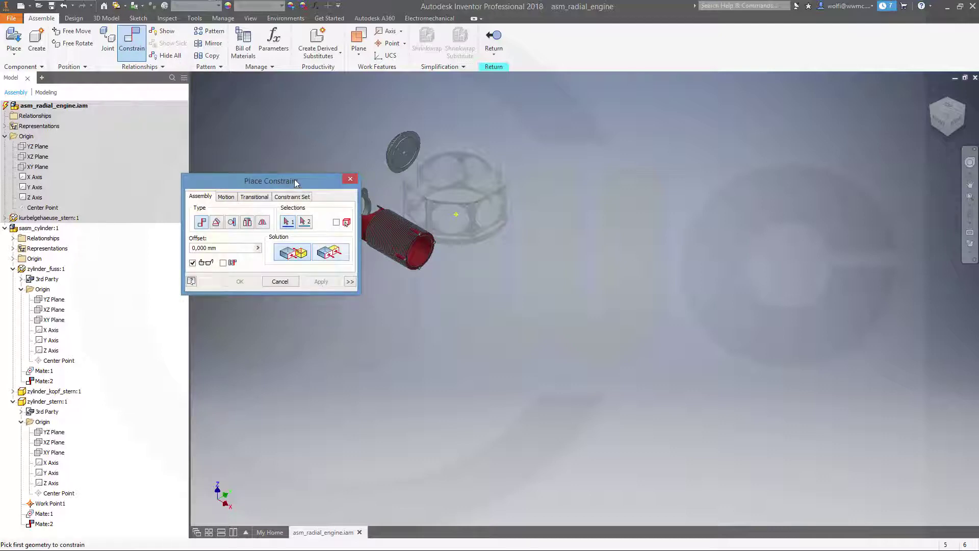
{"action": "left_click_drag", "start_coordinate": [300, 181], "coordinate": [175, 157]}
{"action": "scroll", "coordinate": [354, 225], "scroll_direction": "up", "scroll_amount": 6}
{"action": "scroll", "coordinate": [280, 311], "scroll_direction": "down", "scroll_amount": 3}
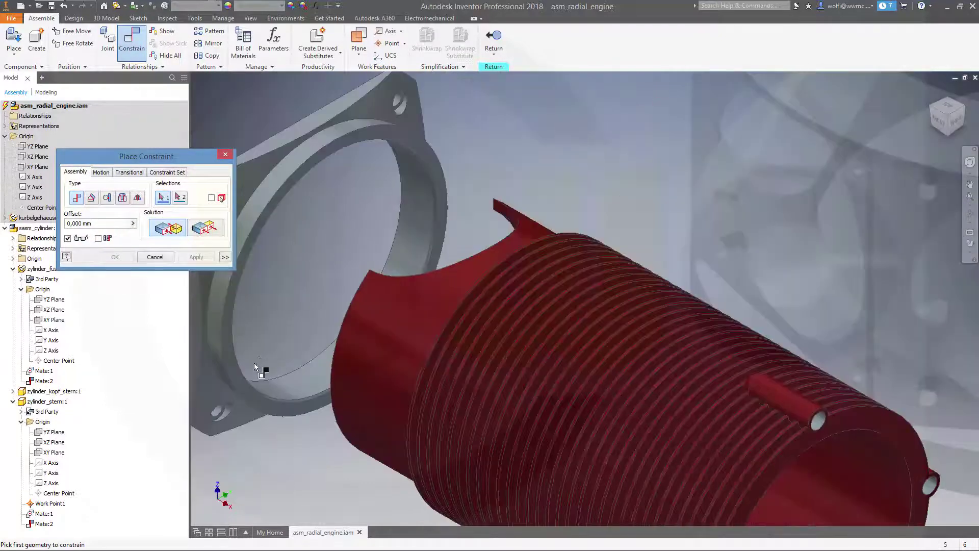
{"action": "left_click", "coordinate": [239, 381]}
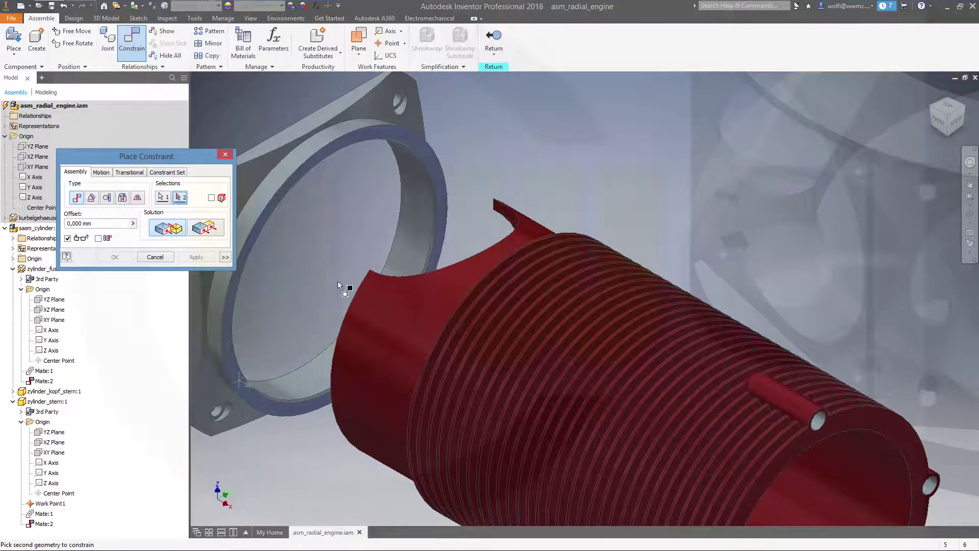
{"action": "middle_click_drag", "start_coordinate": [357, 285], "coordinate": [609, 351], "text": "shift"}
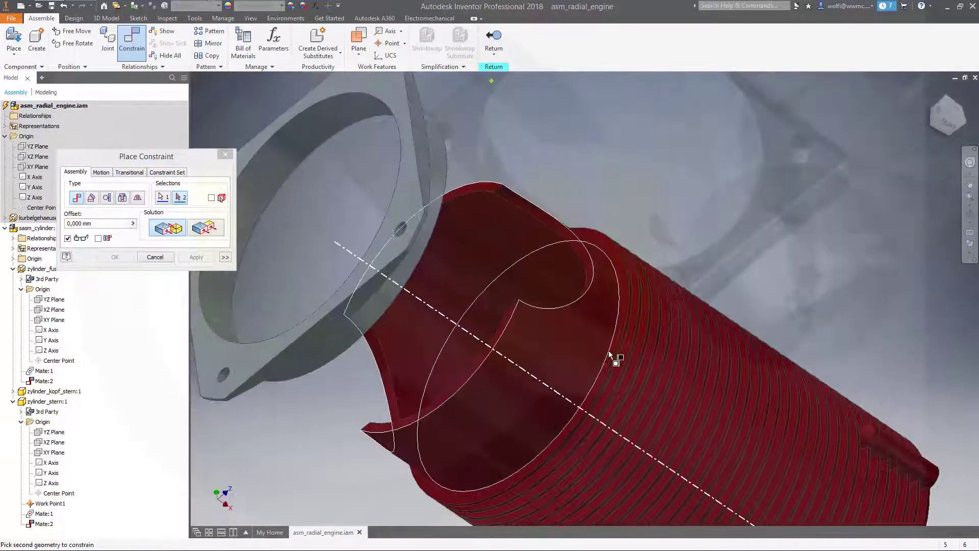
{"action": "left_click", "coordinate": [621, 334]}
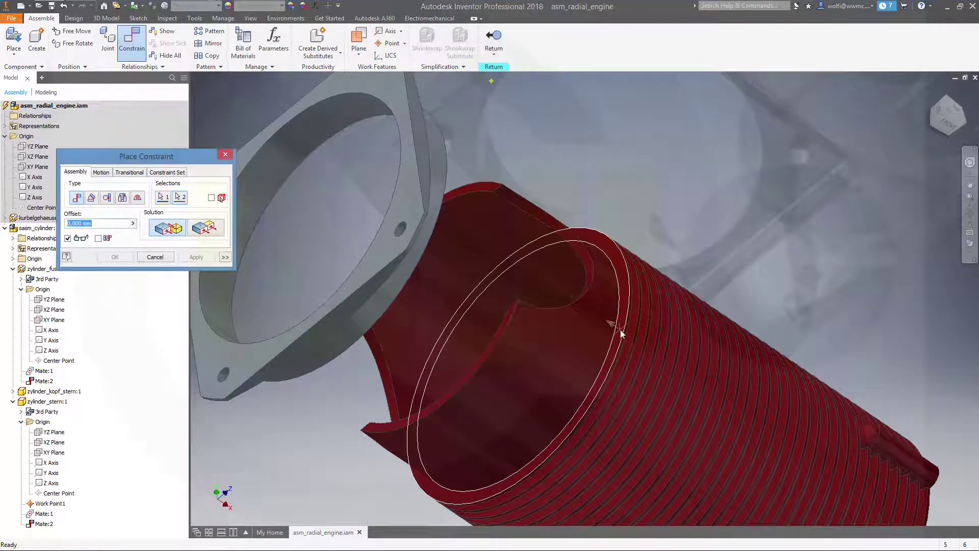
{"action": "left_click", "coordinate": [113, 257]}
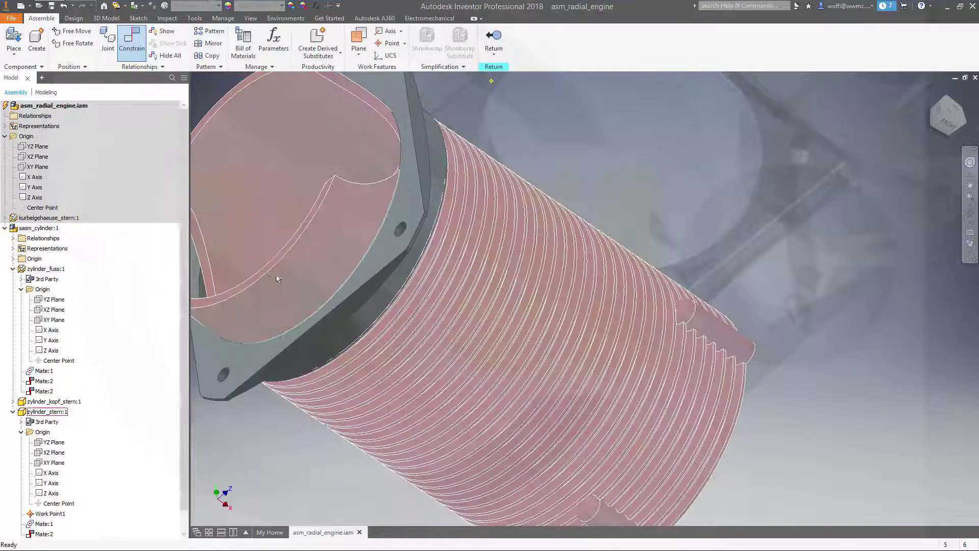
- Free-rotate the cylinder head zylinder_kopf_stern so its finned side faces away from the cylinder
{"action": "scroll", "coordinate": [543, 308], "scroll_direction": "down", "scroll_amount": 10}
{"action": "middle_click_drag", "start_coordinate": [522, 235], "coordinate": [443, 230], "text": "shift"}
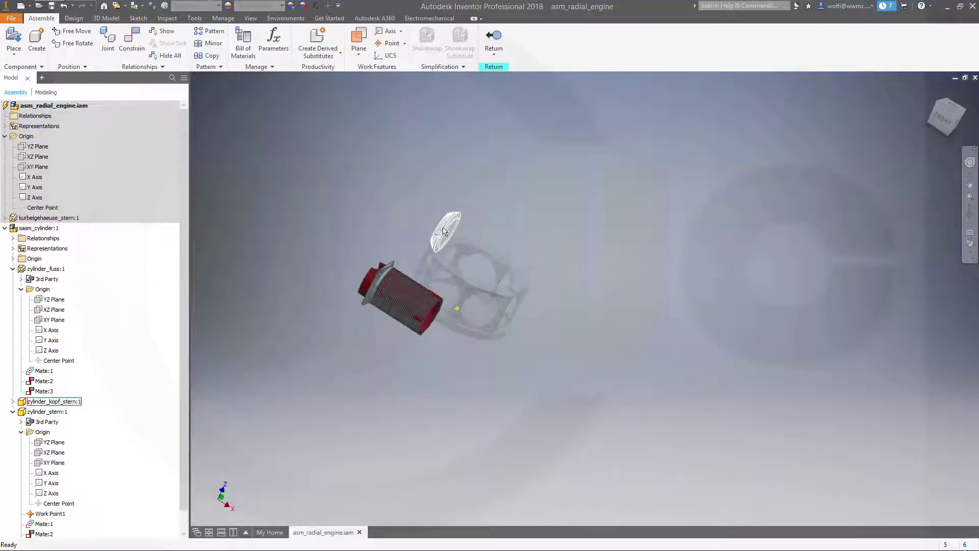
{"action": "scroll", "coordinate": [443, 230], "scroll_direction": "up", "scroll_amount": 4}
{"action": "scroll", "coordinate": [443, 231], "scroll_direction": "down", "scroll_amount": 2}
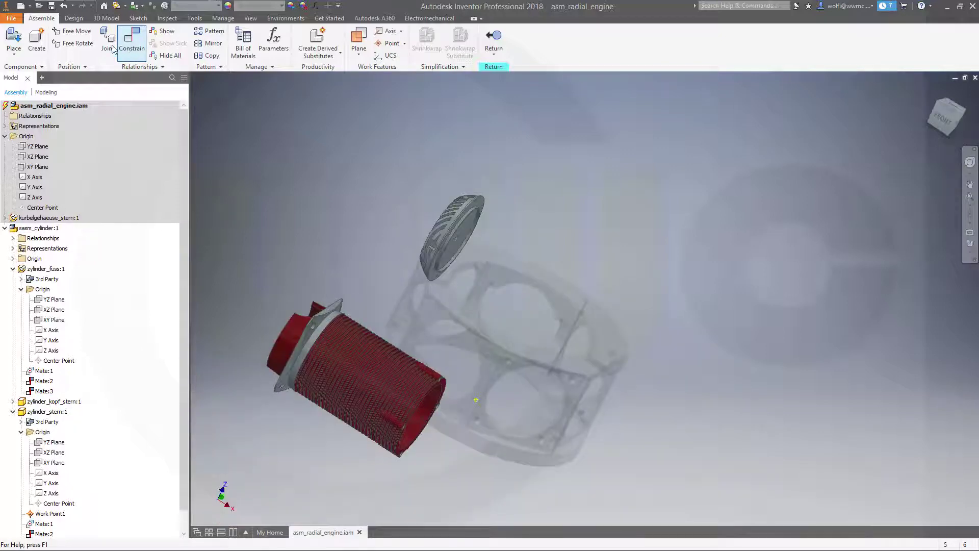
{"action": "left_click", "coordinate": [89, 45]}
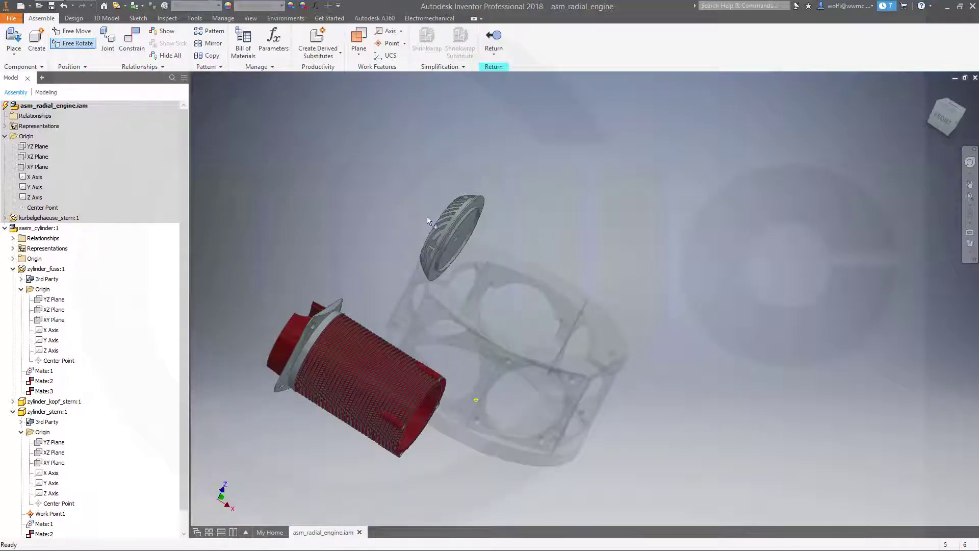
{"action": "left_click", "coordinate": [456, 225]}
{"action": "left_click_drag", "start_coordinate": [461, 226], "coordinate": [531, 238]}
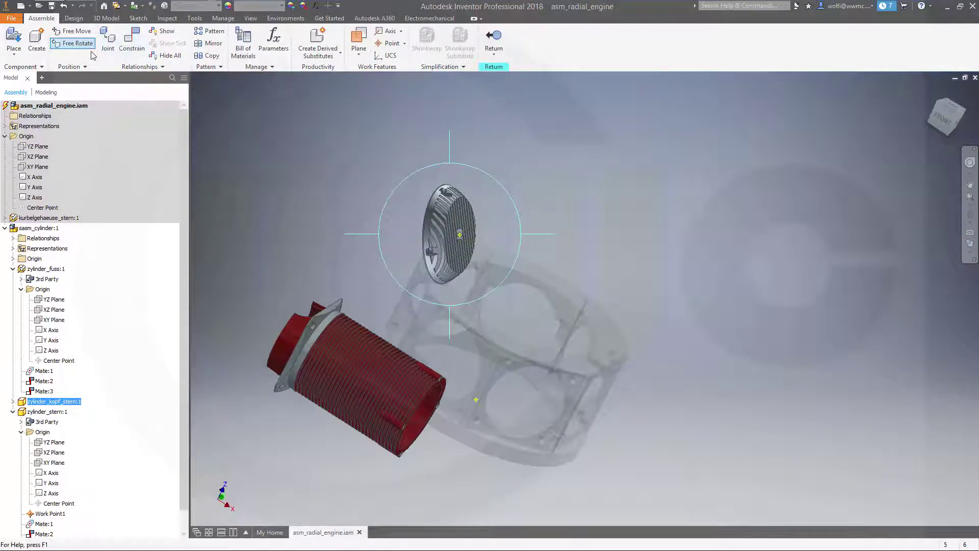
{"action": "left_click", "coordinate": [73, 43]}
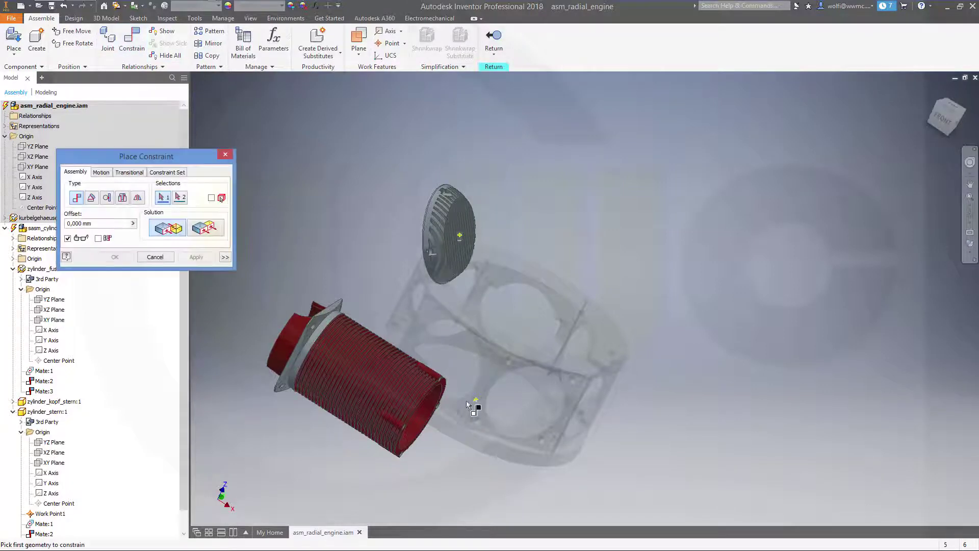
- Add a mate constraint aligning the cylinder's axis with the central axis of zylinder_kopf_stern at 0 mm offset
{"action": "left_click", "coordinate": [437, 422]}
{"action": "scroll", "coordinate": [460, 297], "scroll_direction": "up", "scroll_amount": 5}
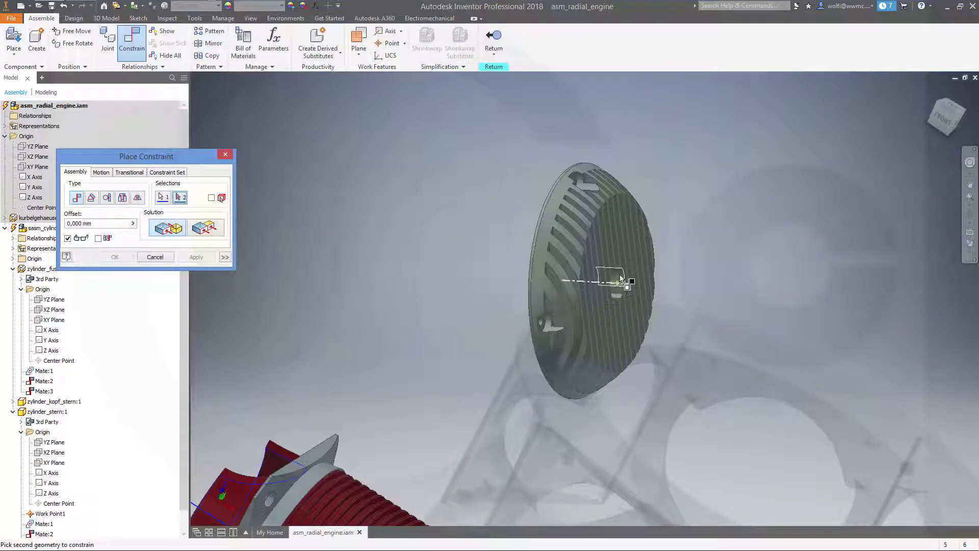
{"action": "left_click", "coordinate": [621, 280]}
{"action": "scroll", "coordinate": [552, 320], "scroll_direction": "down", "scroll_amount": 5}
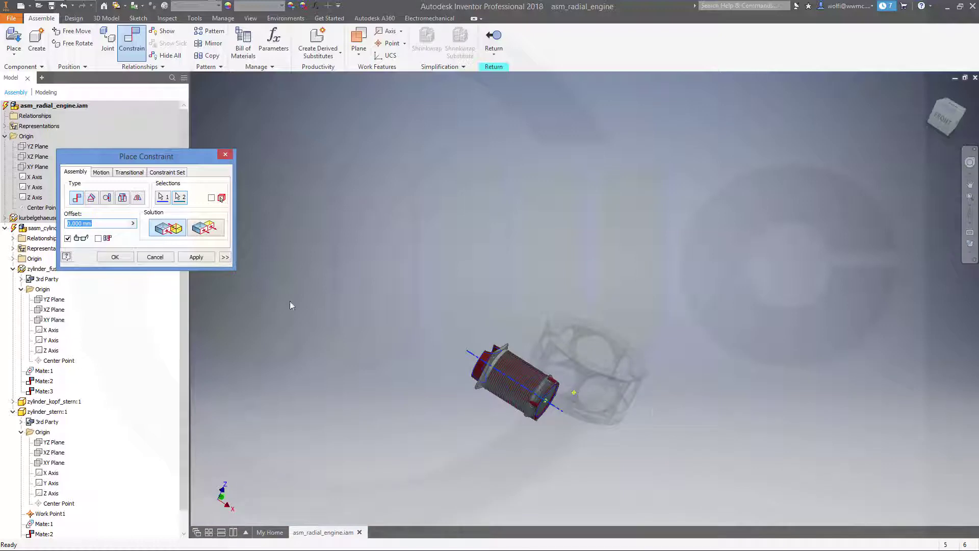
{"action": "left_click", "coordinate": [118, 257]}
- Slide zylinder_kopf_stern along its mated axis until it sits clear of the cylinder's open end
{"action": "scroll", "coordinate": [595, 425], "scroll_direction": "down", "scroll_amount": 2}
{"action": "scroll", "coordinate": [595, 426], "scroll_direction": "up", "scroll_amount": 5}
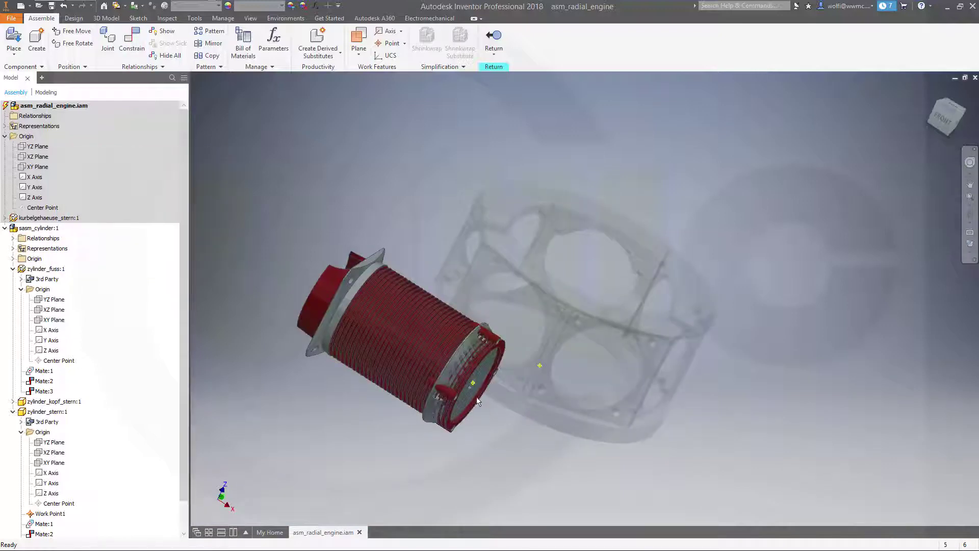
{"action": "left_click_drag", "start_coordinate": [463, 396], "coordinate": [461, 420]}
{"action": "left_click", "coordinate": [437, 207]}
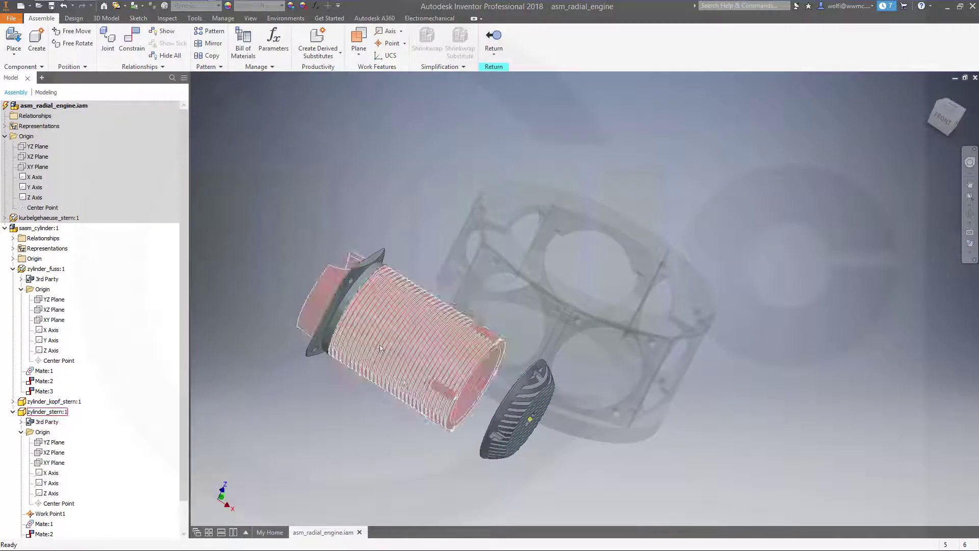
- Mate the axis of a screw boss hole on zylinder_stern with the matching hole axis in zylinder_kopf_stern at 0 mm offset
{"action": "left_click", "coordinate": [131, 40]}
{"action": "scroll", "coordinate": [469, 416], "scroll_direction": "up", "scroll_amount": 4}
{"action": "scroll", "coordinate": [469, 415], "scroll_direction": "up", "scroll_amount": 2}
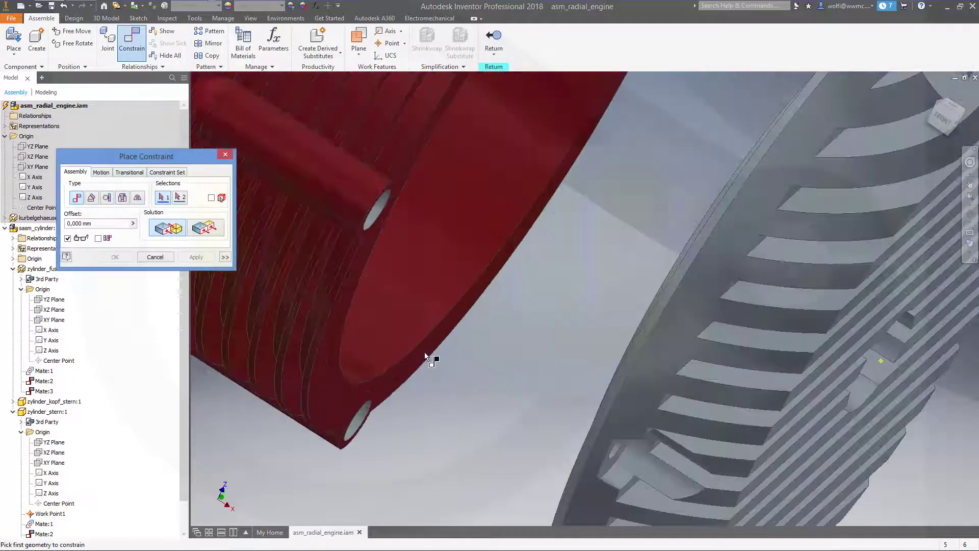
{"action": "left_click", "coordinate": [378, 217]}
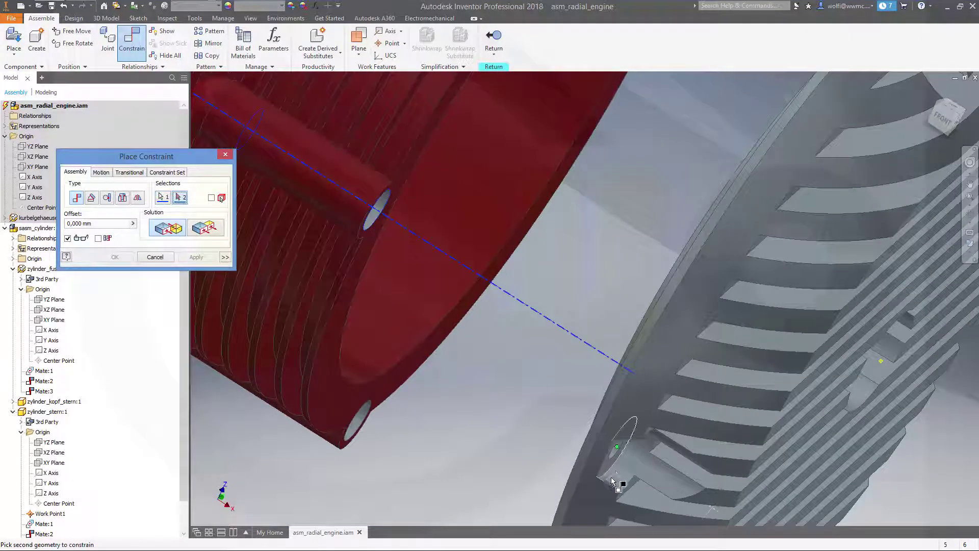
{"action": "left_click", "coordinate": [616, 451]}
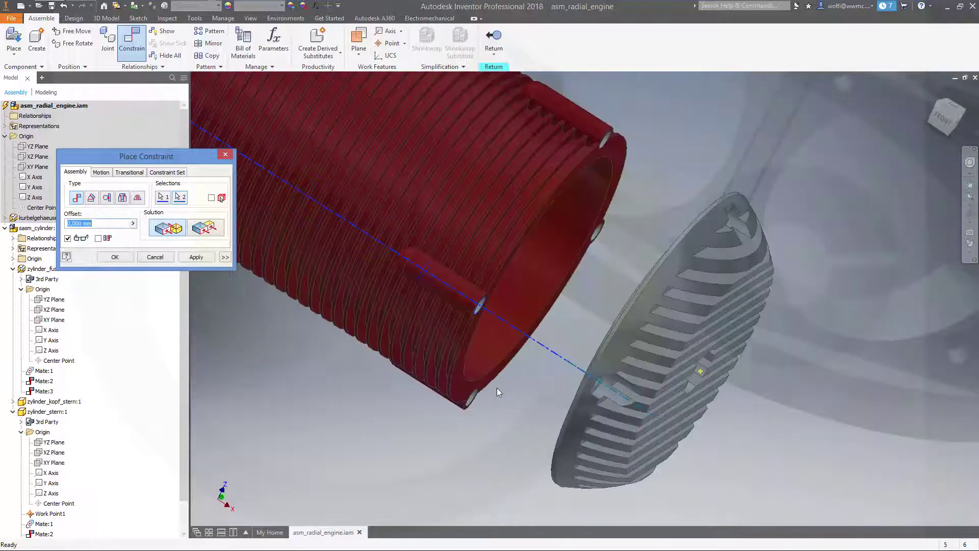
{"action": "left_click", "coordinate": [197, 257]}
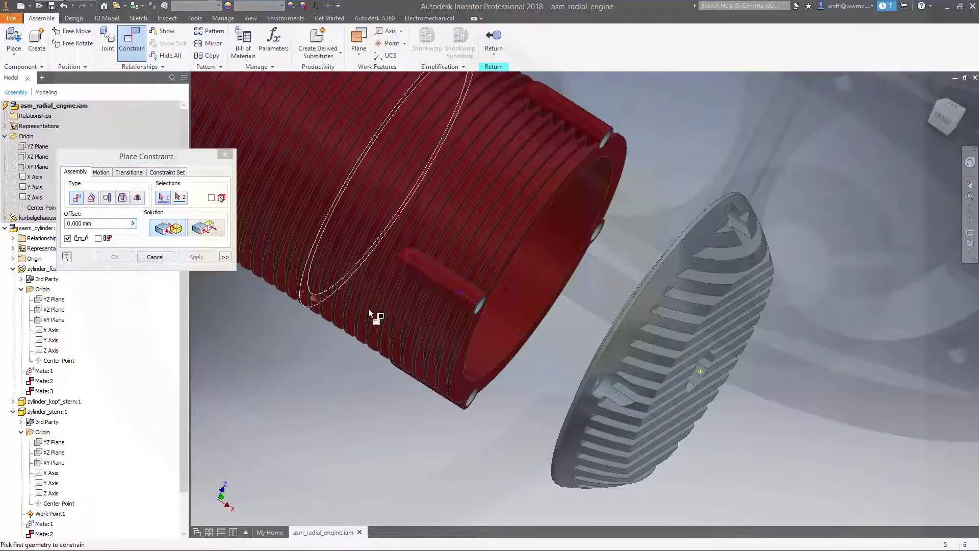
- Mate the open end face of zylinder_stern to the flat rim face of zylinder_kopf_stern at 0 mm offset
{"action": "scroll", "coordinate": [448, 352], "scroll_direction": "up", "scroll_amount": 5}
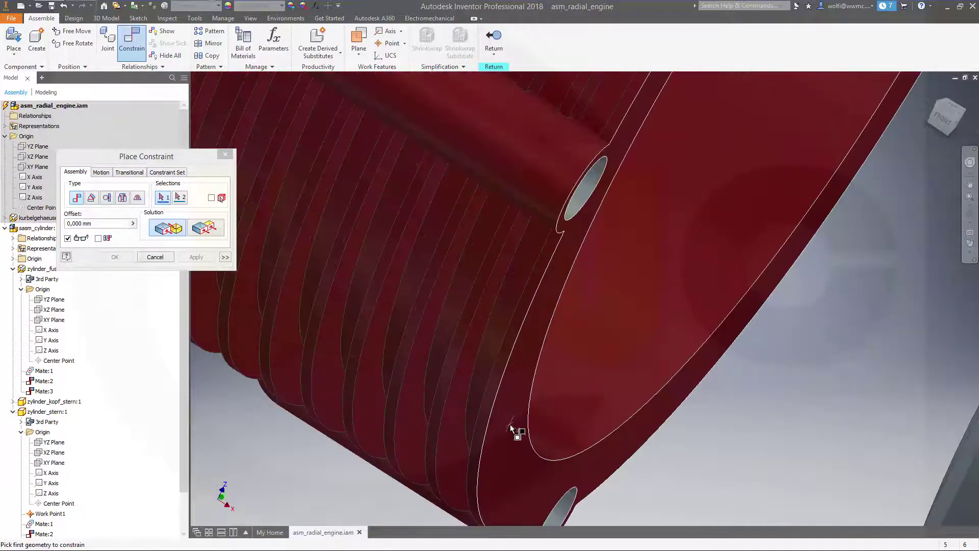
{"action": "scroll", "coordinate": [532, 391], "scroll_direction": "down", "scroll_amount": 5}
{"action": "middle_click_drag", "start_coordinate": [623, 396], "coordinate": [690, 387], "text": "shift"}
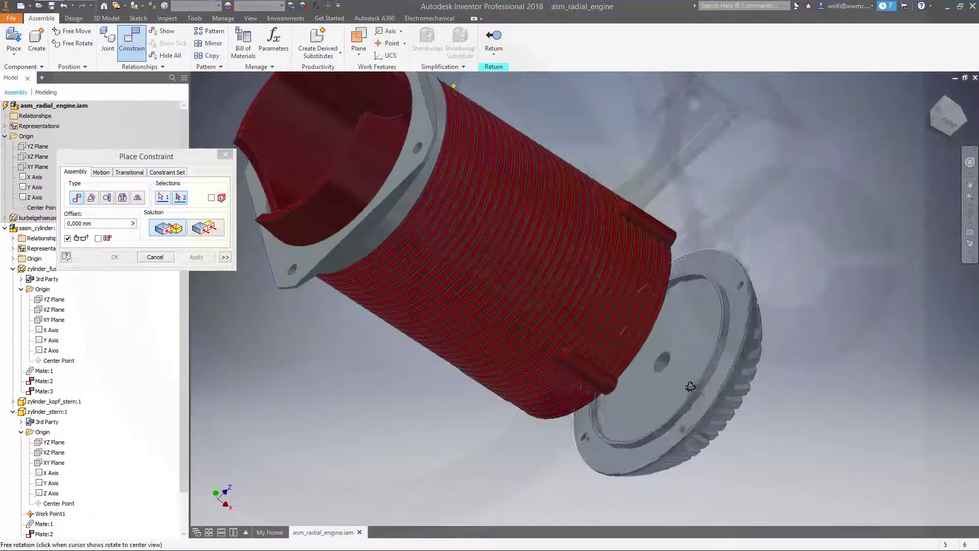
{"action": "left_click", "coordinate": [730, 373]}
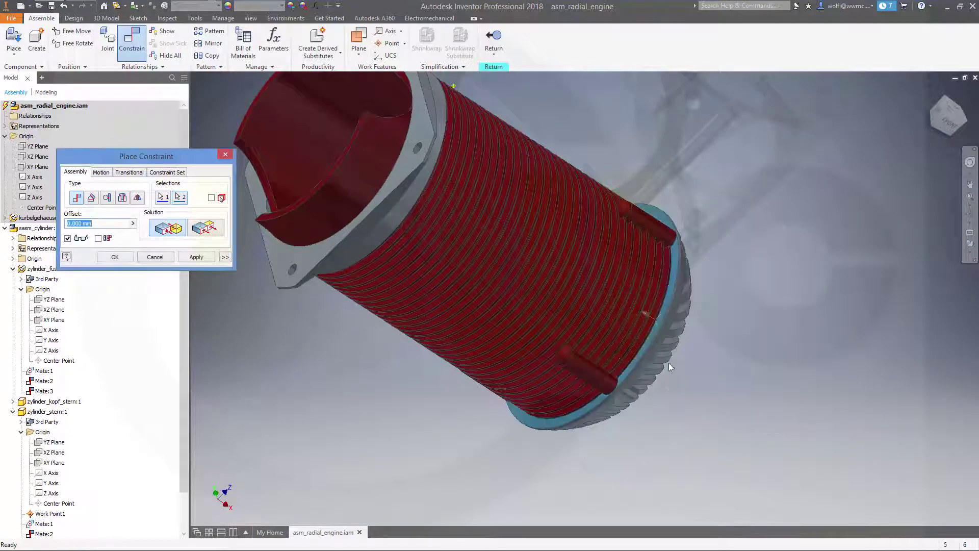
{"action": "left_click", "coordinate": [114, 257]}
{"action": "scroll", "coordinate": [612, 335], "scroll_direction": "down", "scroll_amount": 6}
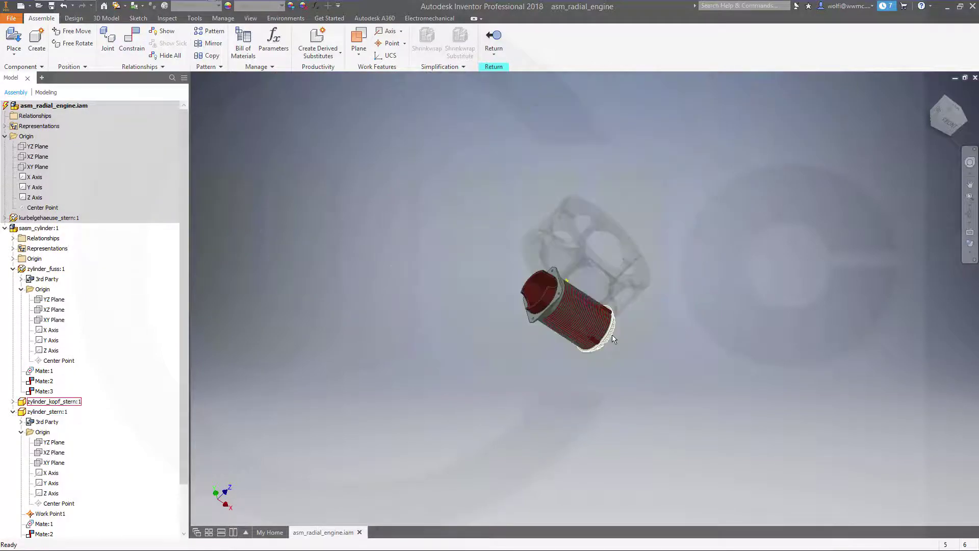
- Open the Content Center to place a standard part in the cylinder subassembly
{"action": "scroll", "coordinate": [612, 335], "scroll_direction": "up", "scroll_amount": 4}
{"action": "middle_click_drag", "start_coordinate": [612, 334], "coordinate": [553, 198], "text": "shift"}
{"action": "scroll", "coordinate": [553, 197], "scroll_direction": "down", "scroll_amount": 5}
{"action": "scroll", "coordinate": [555, 202], "scroll_direction": "up", "scroll_amount": 5}
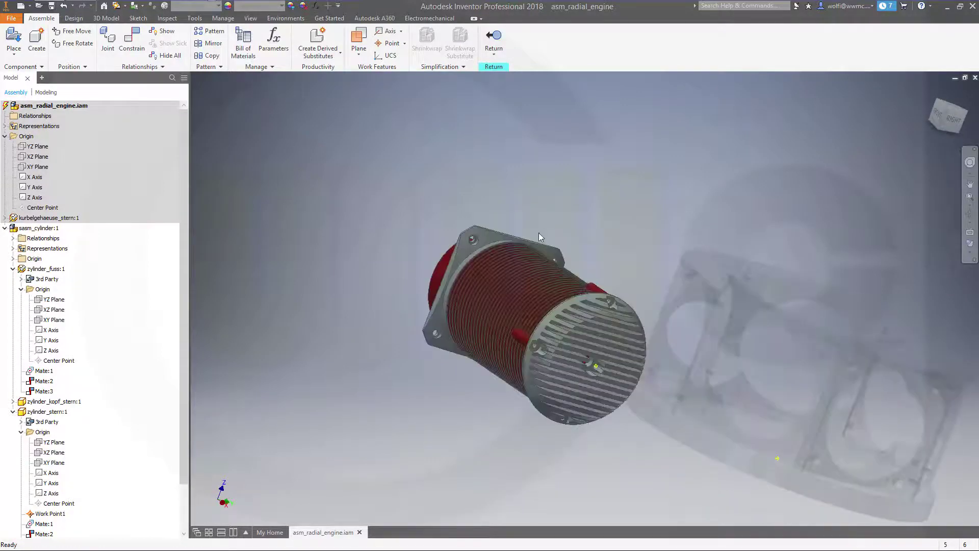
{"action": "mouse_move", "coordinate": [541, 240]}
{"action": "middle_mouse_down", "text": "shift"}
{"action": "mouse_move", "coordinate": [557, 245]}
{"action": "mouse_move", "coordinate": [551, 237]}
{"action": "middle_mouse_up", "text": "shift"}
{"action": "scroll", "coordinate": [497, 221], "scroll_direction": "down", "scroll_amount": 3}
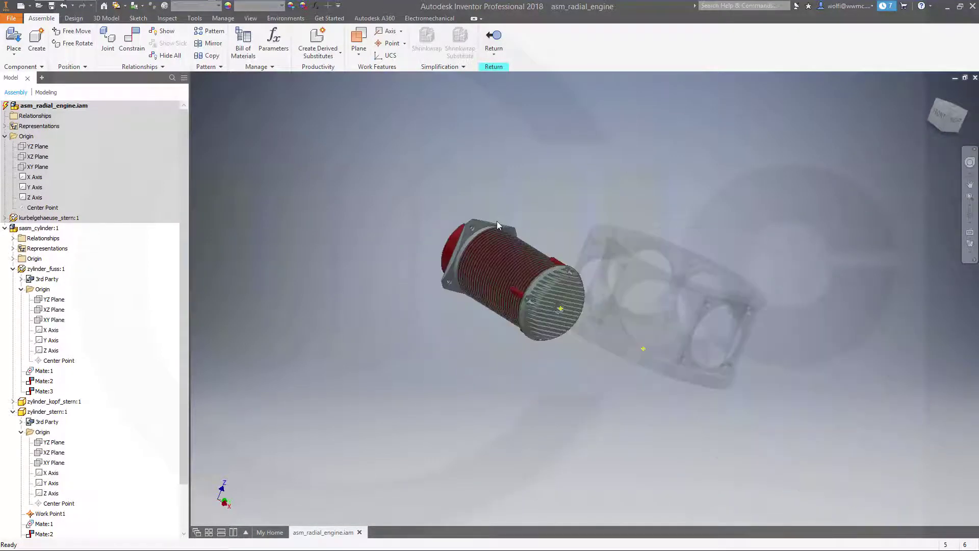
{"action": "left_click", "coordinate": [13, 52]}
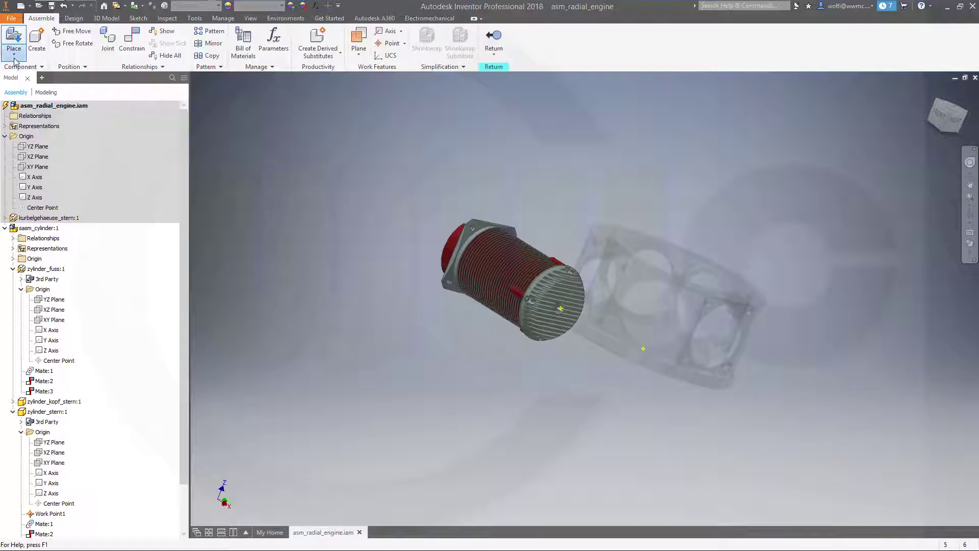
{"action": "left_click", "coordinate": [35, 92]}
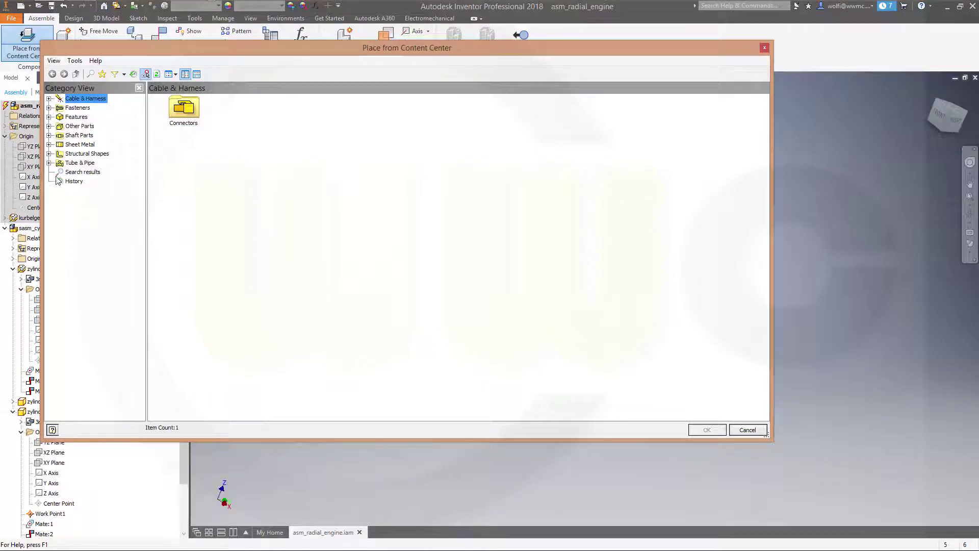
- Choose the DIN 6912 screw from the Socket Head bolts category under Fasteners for placement
{"action": "left_click", "coordinate": [49, 108]}
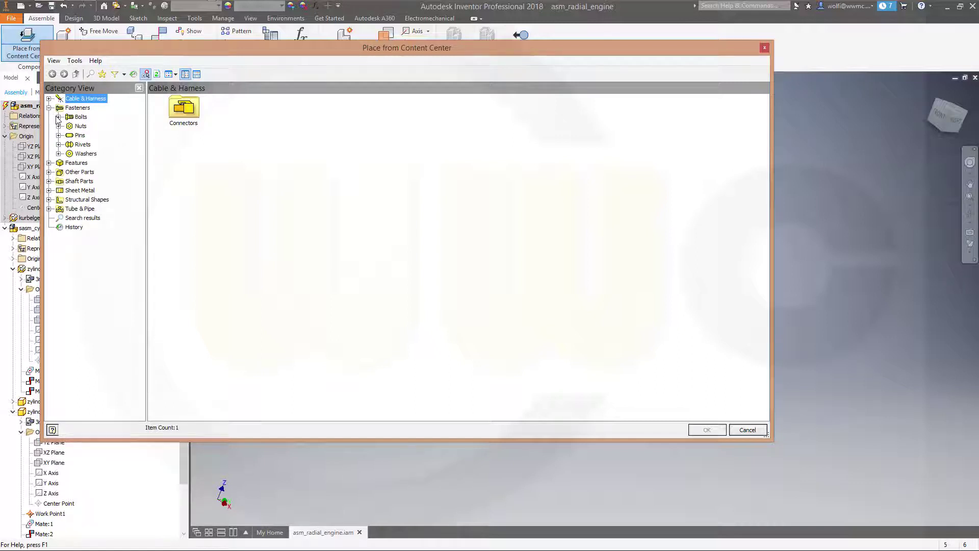
{"action": "left_click", "coordinate": [59, 117]}
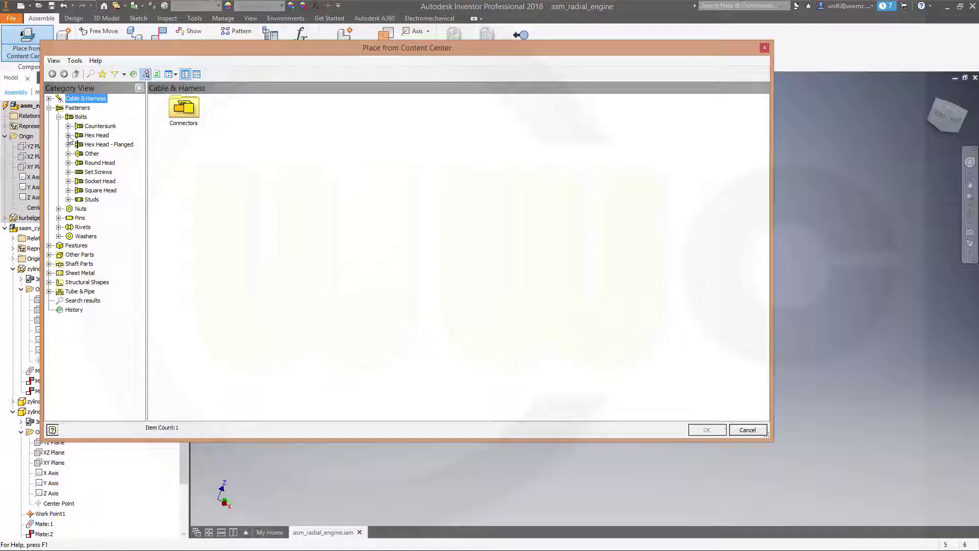
{"action": "left_click", "coordinate": [69, 181]}
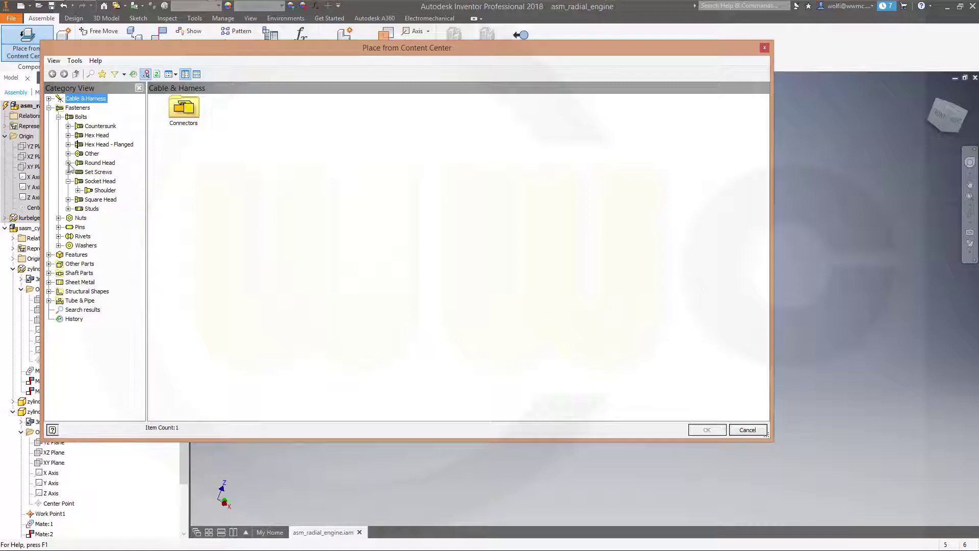
{"action": "left_click", "coordinate": [68, 163]}
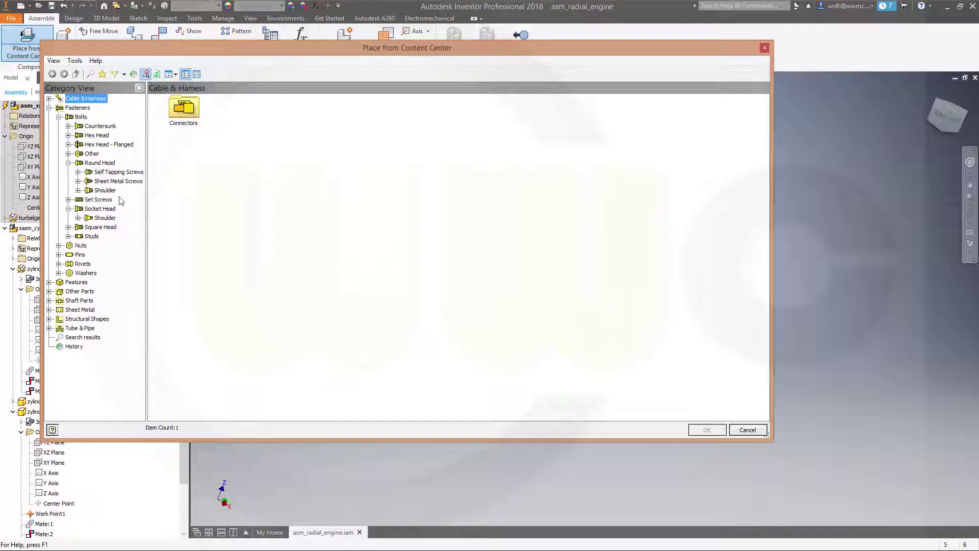
{"action": "left_click", "coordinate": [91, 210]}
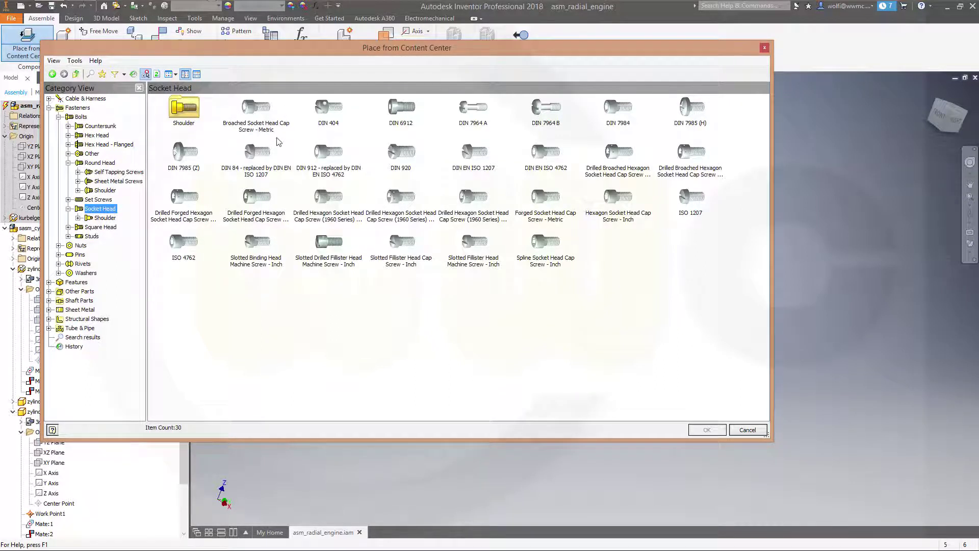
{"action": "left_click", "coordinate": [406, 111]}
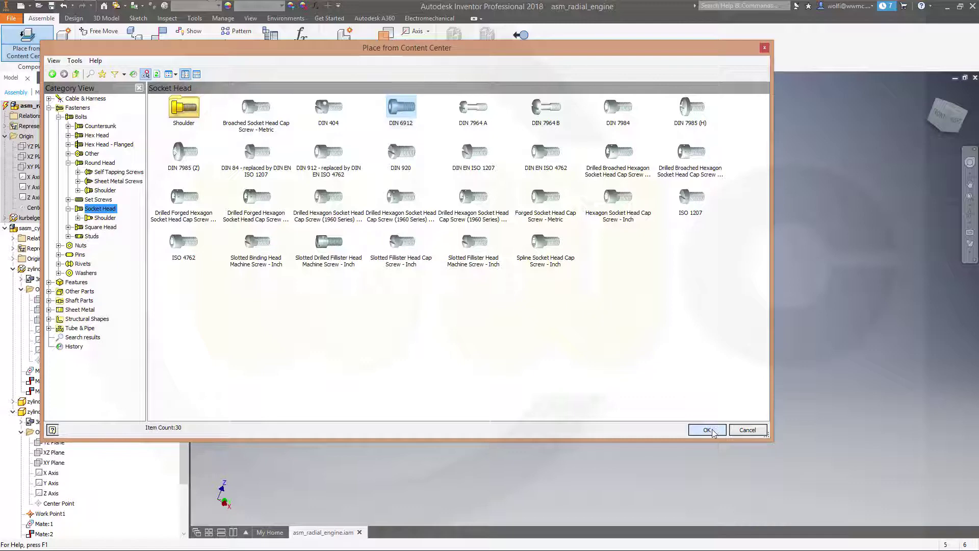
{"action": "left_click", "coordinate": [707, 431]}
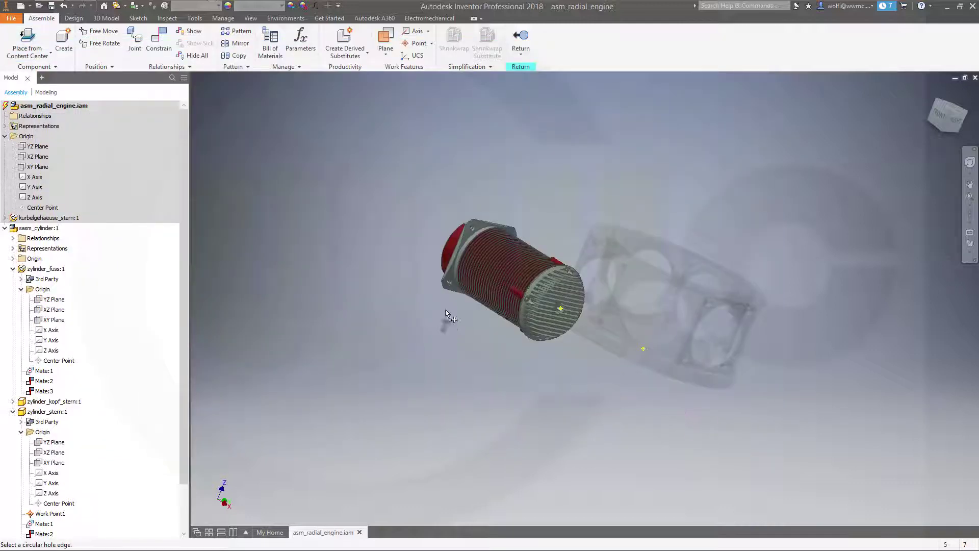
- Seat the DIN 6912 screw on the circular edge of a corner hole in the cylinder foot's flange
{"action": "scroll", "coordinate": [446, 306], "scroll_direction": "up", "scroll_amount": 5}
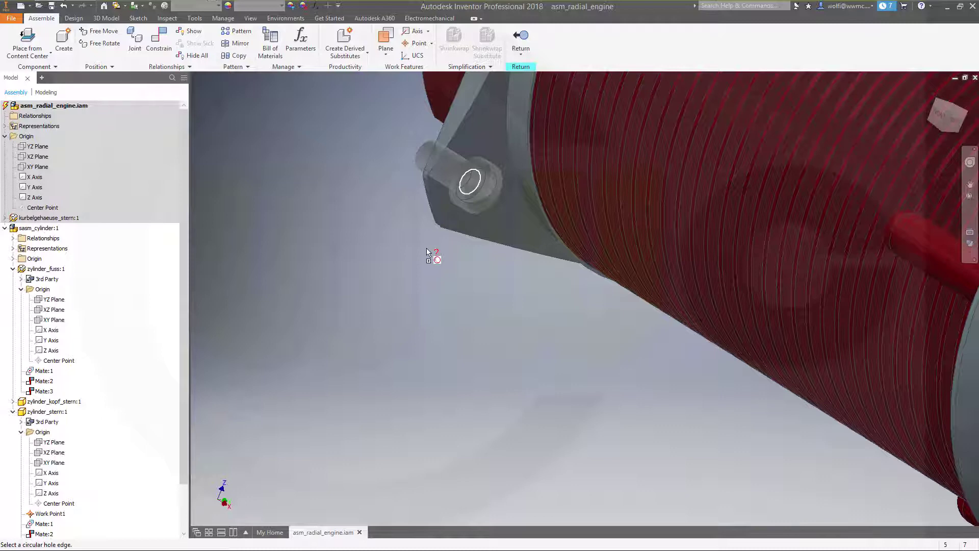
{"action": "scroll", "coordinate": [427, 248], "scroll_direction": "down", "scroll_amount": 5}
{"action": "scroll", "coordinate": [427, 257], "scroll_direction": "up", "scroll_amount": 3}
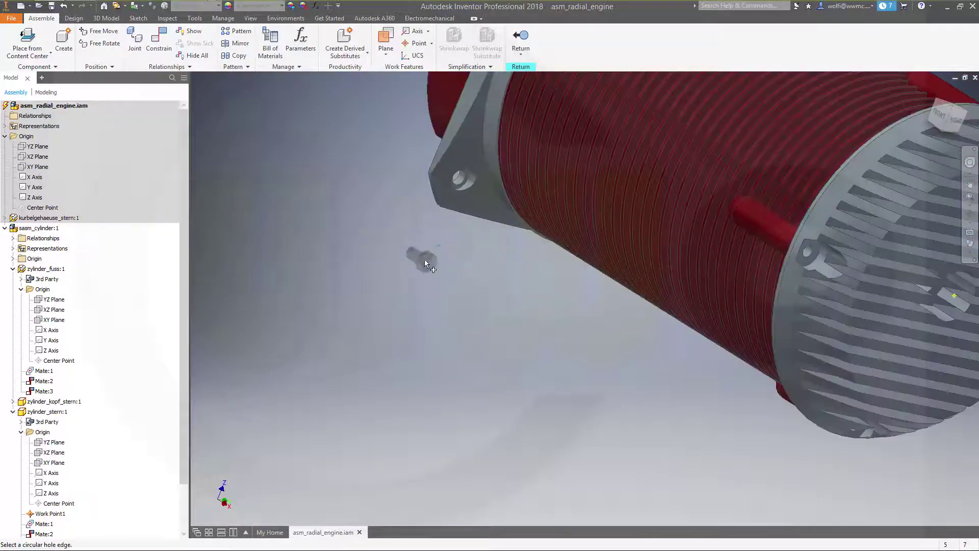
{"action": "scroll", "coordinate": [425, 257], "scroll_direction": "up", "scroll_amount": 4}
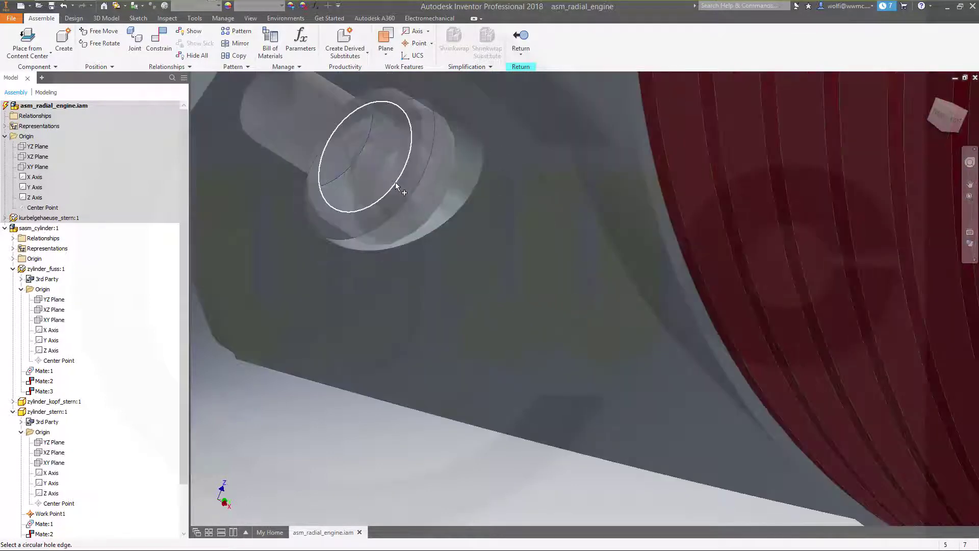
{"action": "left_click", "coordinate": [396, 186]}
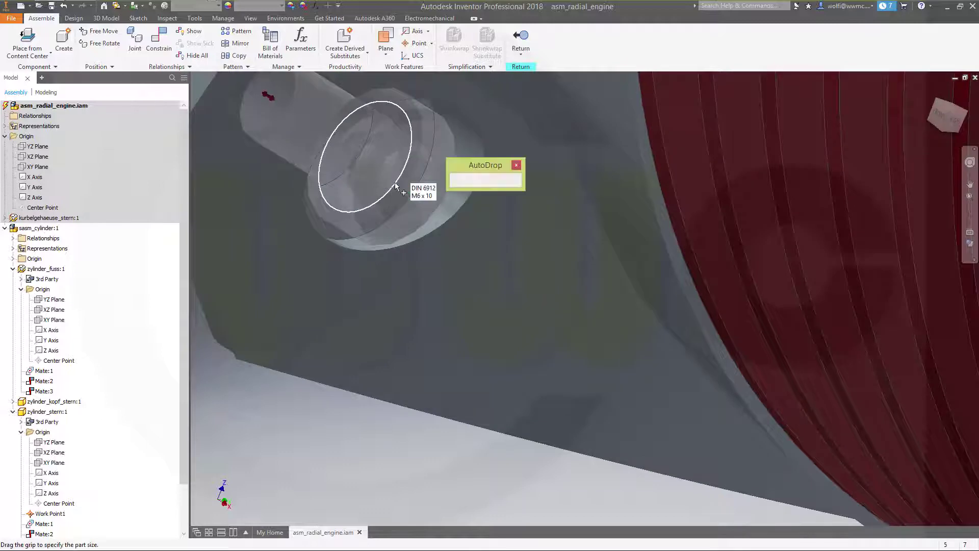
- Size the flange screw as M6 x 10 and place it in all four flange holes
{"action": "scroll", "coordinate": [474, 230], "scroll_direction": "down", "scroll_amount": 6}
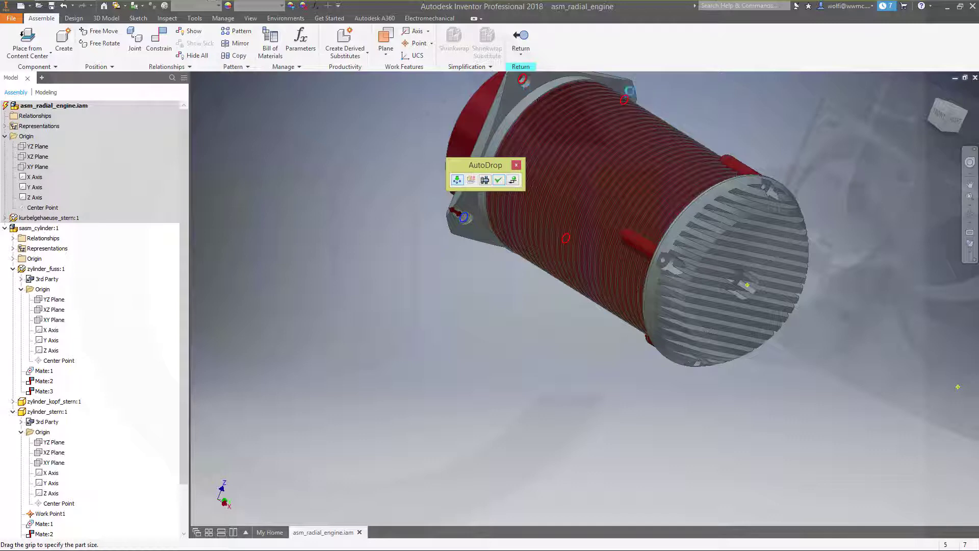
{"action": "middle_click_drag", "start_coordinate": [447, 296], "coordinate": [423, 248], "text": "shift"}
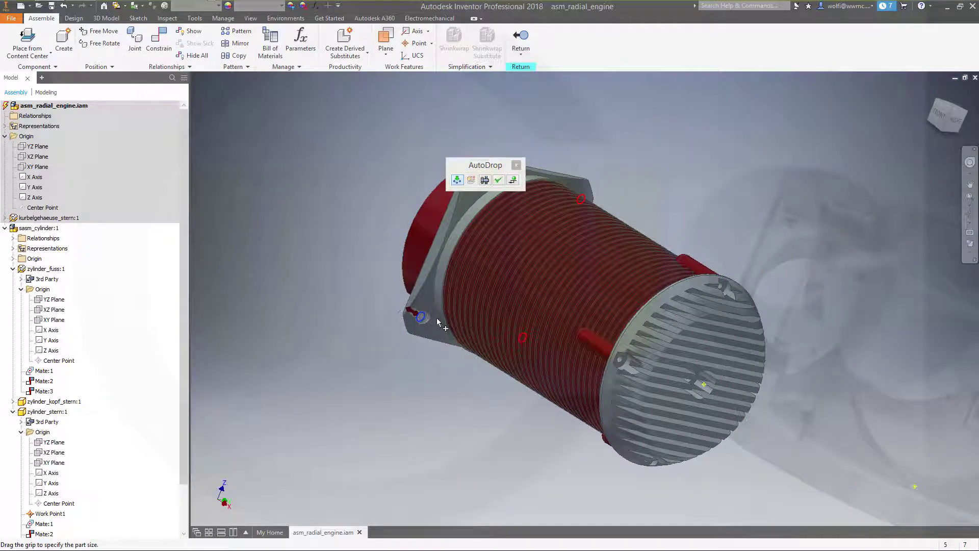
{"action": "middle_click_drag", "start_coordinate": [402, 334], "coordinate": [411, 354], "text": "shift"}
{"action": "scroll", "coordinate": [411, 354], "scroll_direction": "down", "scroll_amount": 2}
{"action": "scroll", "coordinate": [404, 340], "scroll_direction": "up", "scroll_amount": 5}
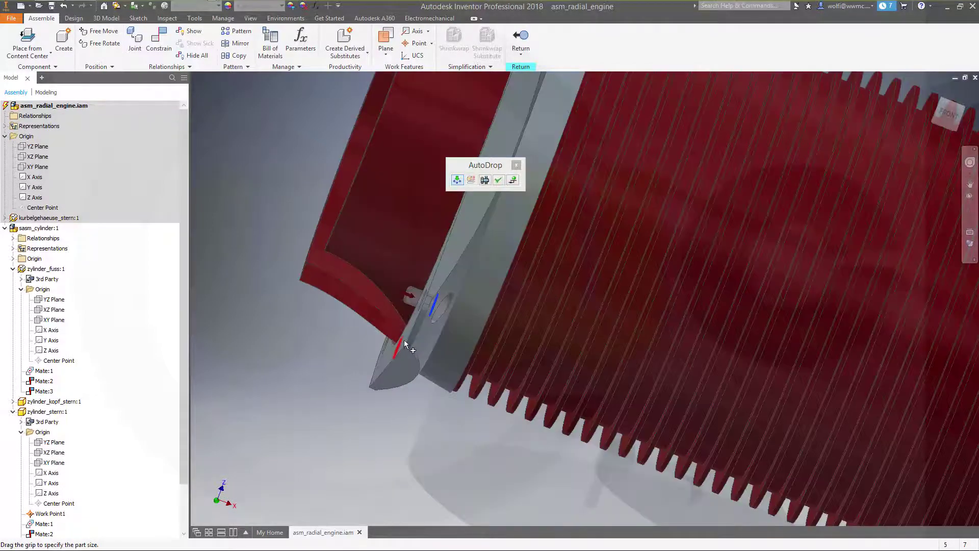
{"action": "middle_click_drag", "start_coordinate": [329, 312], "coordinate": [324, 311], "text": "shift"}
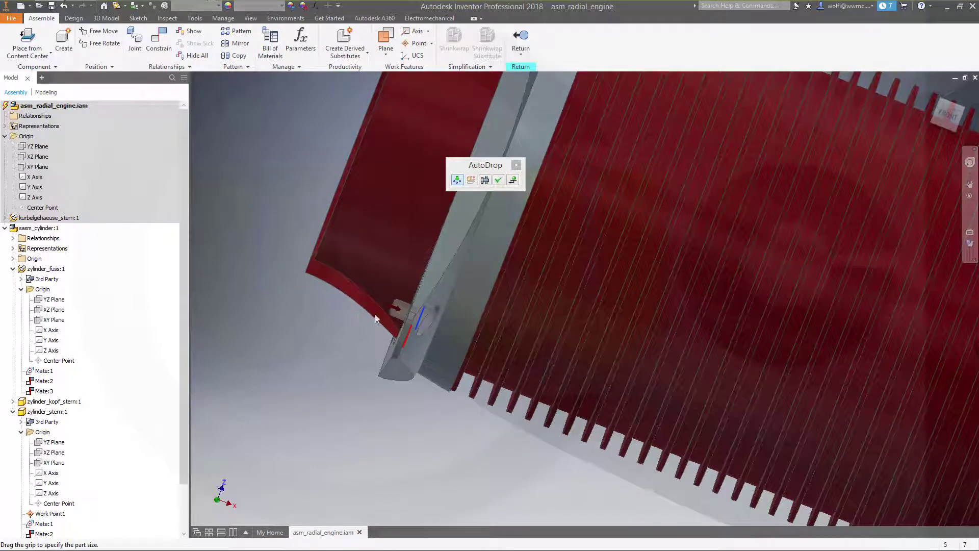
{"action": "left_click_drag", "start_coordinate": [400, 310], "coordinate": [408, 314]}
{"action": "left_click", "coordinate": [498, 181]}
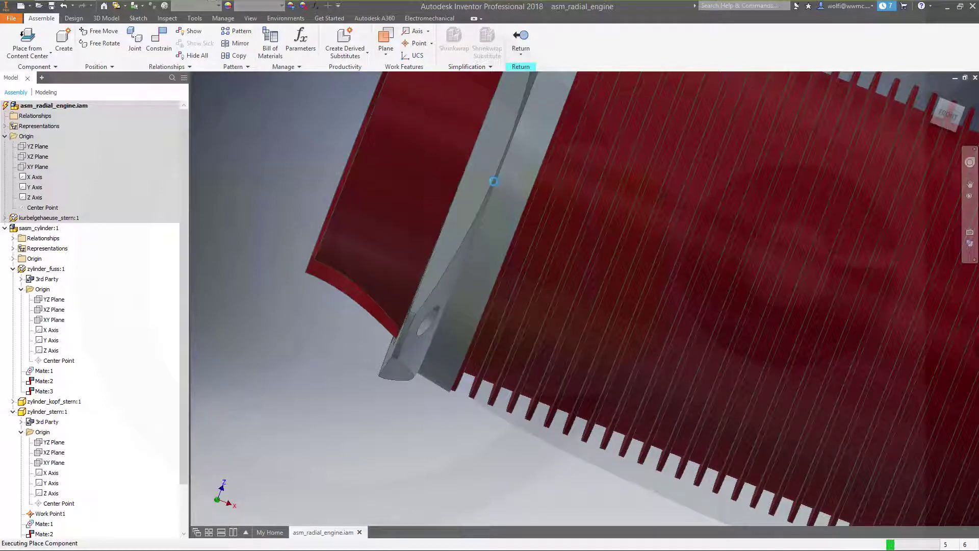
- Seat another DIN 6912 screw on the circular edge of a screw hole in the cylinder head
{"action": "scroll", "coordinate": [485, 214], "scroll_direction": "down", "scroll_amount": 5}
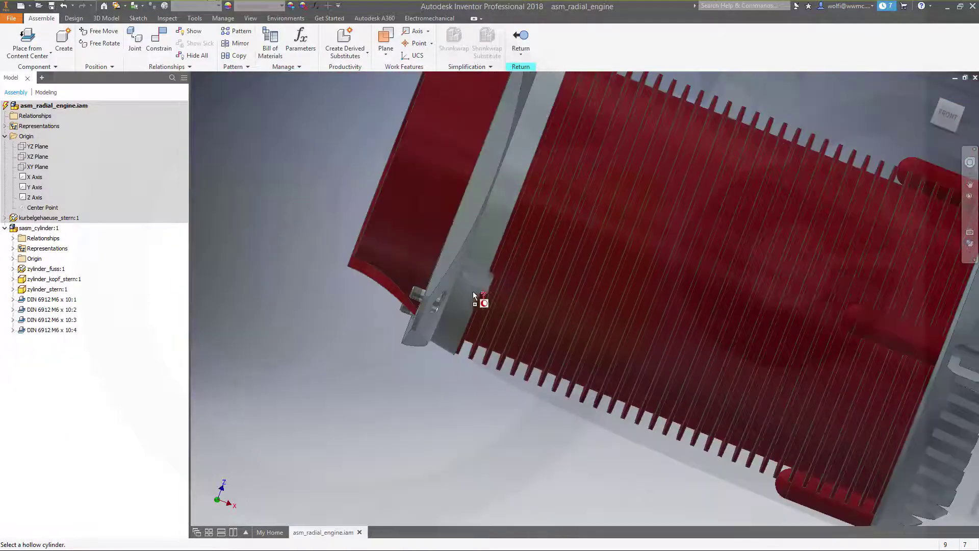
{"action": "middle_click_drag", "start_coordinate": [481, 299], "coordinate": [710, 234], "text": "shift"}
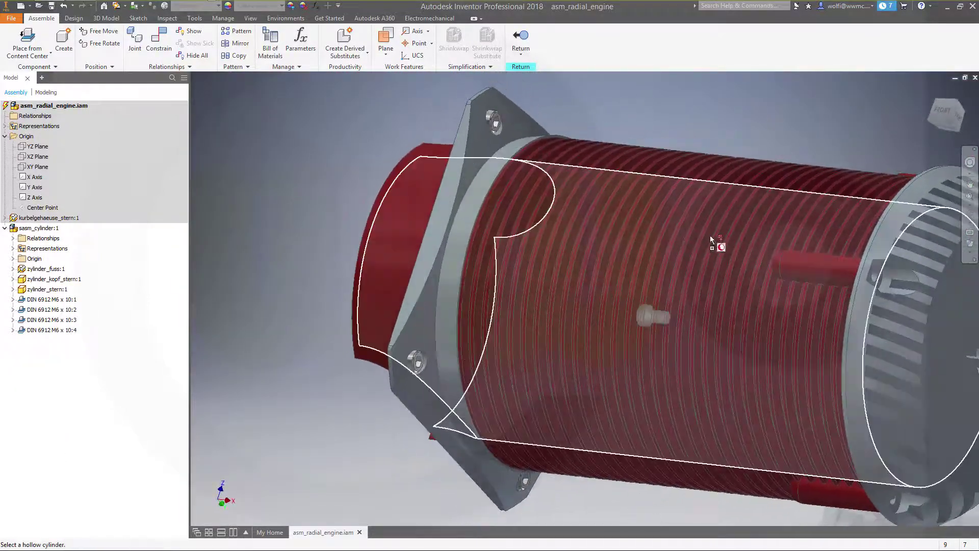
{"action": "scroll", "coordinate": [715, 233], "scroll_direction": "down", "scroll_amount": 5}
{"action": "middle_click_drag", "start_coordinate": [855, 224], "coordinate": [673, 201], "text": "shift"}
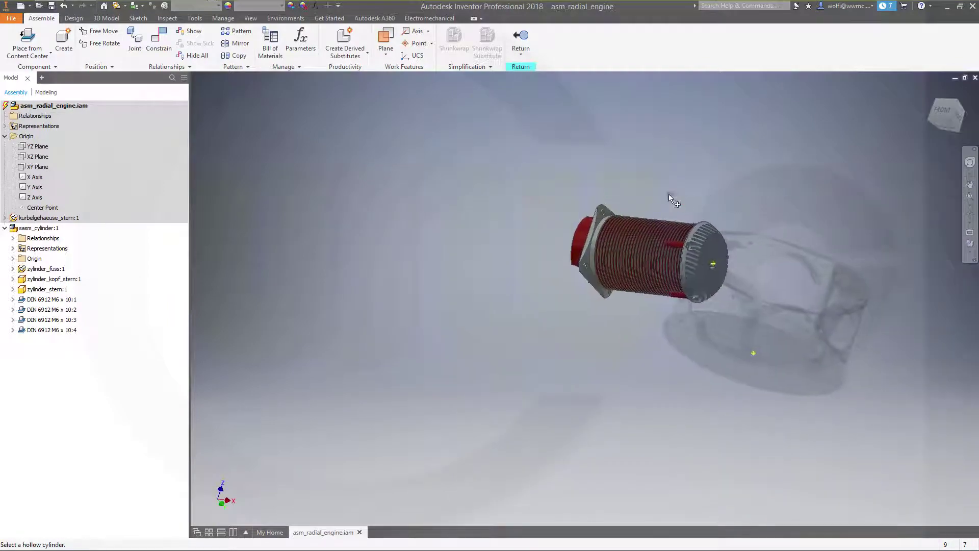
{"action": "scroll", "coordinate": [679, 214], "scroll_direction": "up", "scroll_amount": 5}
{"action": "key", "text": "F6"}
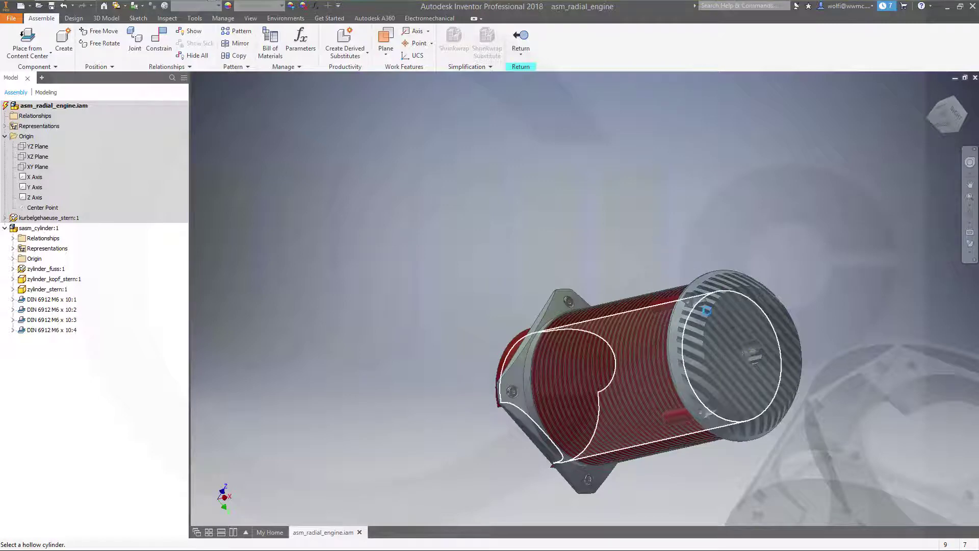
{"action": "scroll", "coordinate": [689, 302], "scroll_direction": "up", "scroll_amount": 5}
{"action": "scroll", "coordinate": [690, 302], "scroll_direction": "up", "scroll_amount": 3}
{"action": "left_click", "coordinate": [674, 301]}
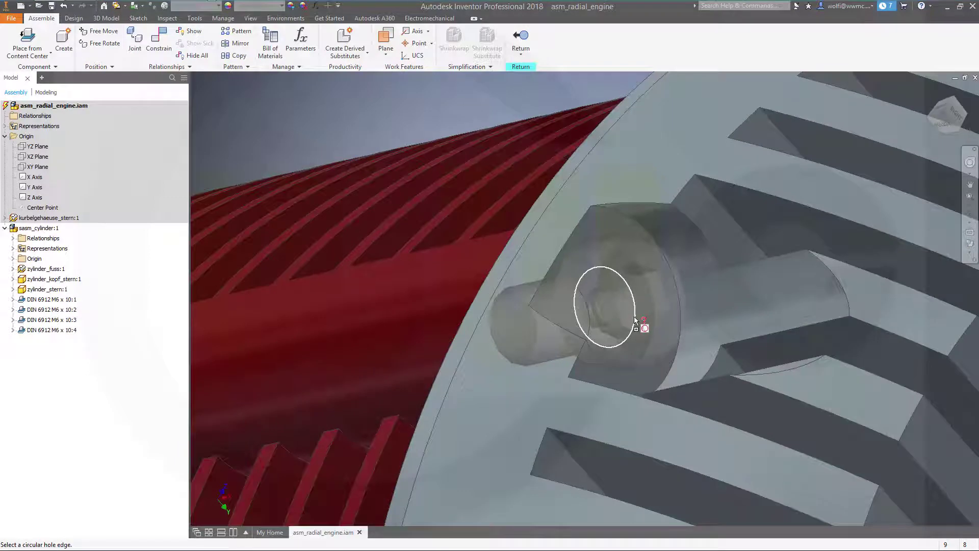
{"action": "left_click", "coordinate": [635, 320]}
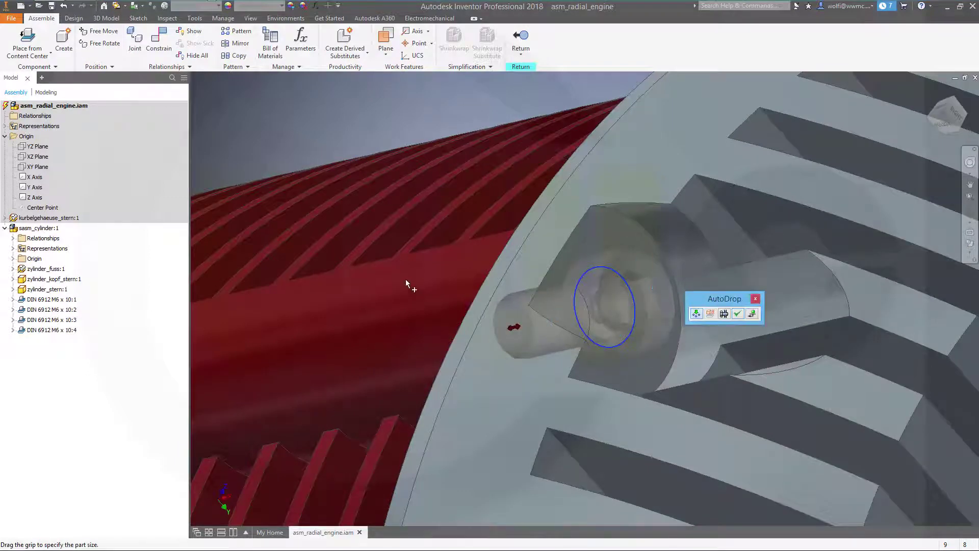
- Extend the head screw to M5 x 40, place it in all four head holes, and end the placement
{"action": "scroll", "coordinate": [406, 280], "scroll_direction": "down", "scroll_amount": 2}
{"action": "middle_click_drag", "start_coordinate": [406, 280], "coordinate": [782, 334], "text": "shift"}
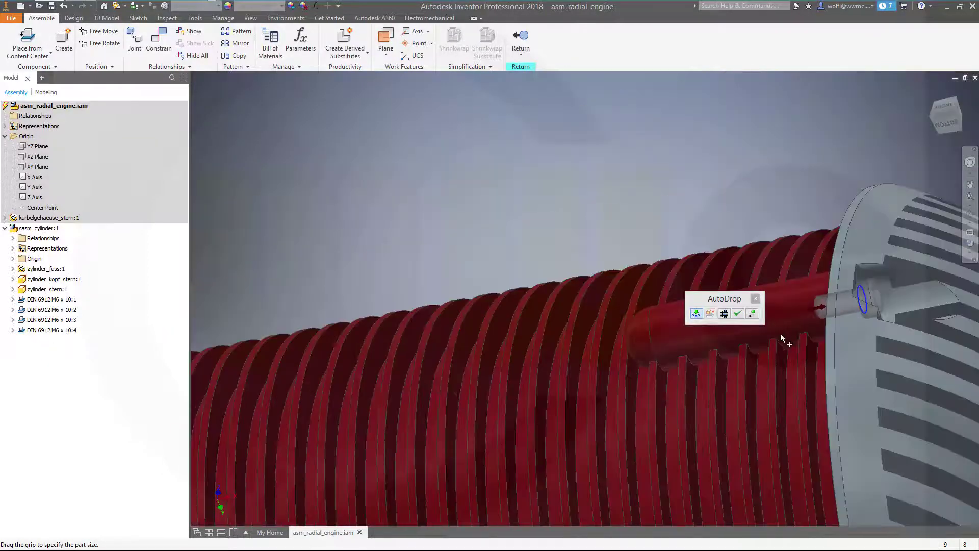
{"action": "left_click_drag", "start_coordinate": [811, 315], "coordinate": [684, 334]}
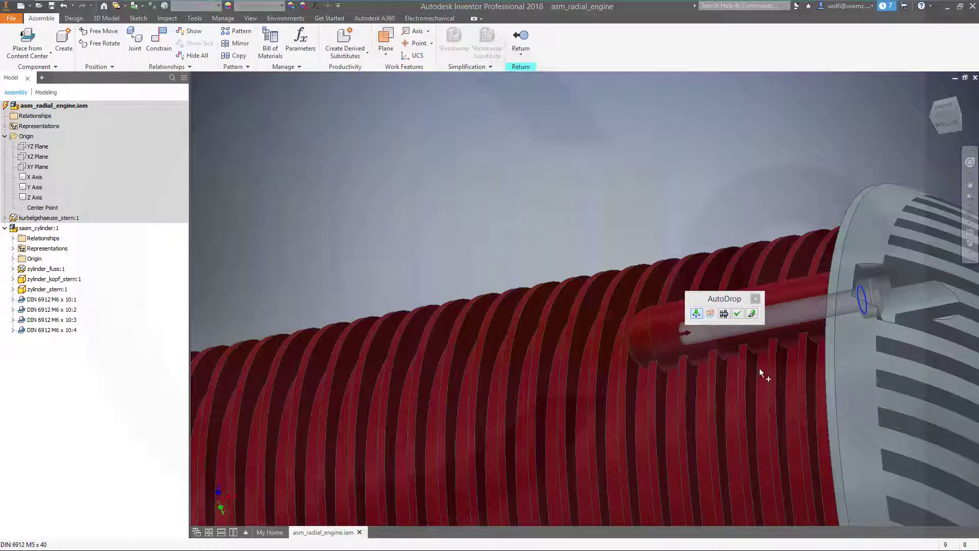
{"action": "left_click", "coordinate": [738, 314]}
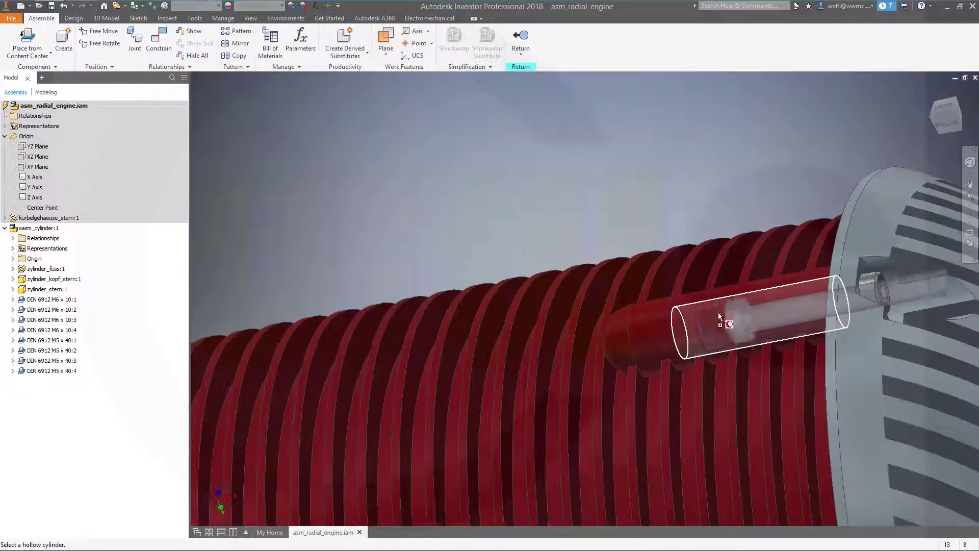
{"action": "key", "text": "Escape"}
{"action": "middle_click_drag", "start_coordinate": [797, 338], "coordinate": [837, 353], "text": "shift"}
{"action": "left_click_drag", "start_coordinate": [865, 340], "coordinate": [788, 289]}
{"action": "key", "text": "Escape"}
- Finish editing sasm_cylinder and return to the top-level asm_radial_engine assembly
{"action": "scroll", "coordinate": [774, 226], "scroll_direction": "down", "scroll_amount": 5}
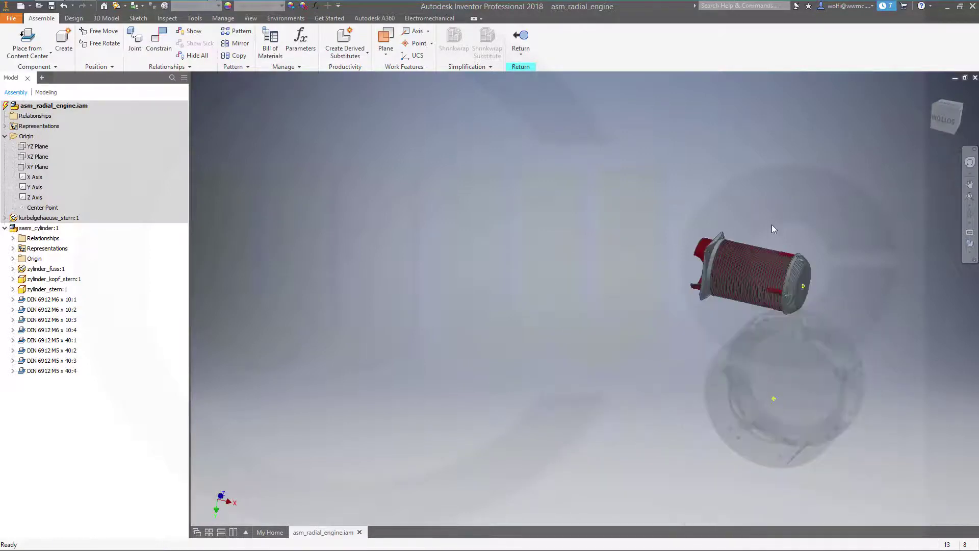
{"action": "scroll", "coordinate": [773, 224], "scroll_direction": "up", "scroll_amount": 3}
{"action": "middle_click_drag", "start_coordinate": [776, 252], "coordinate": [706, 267]}
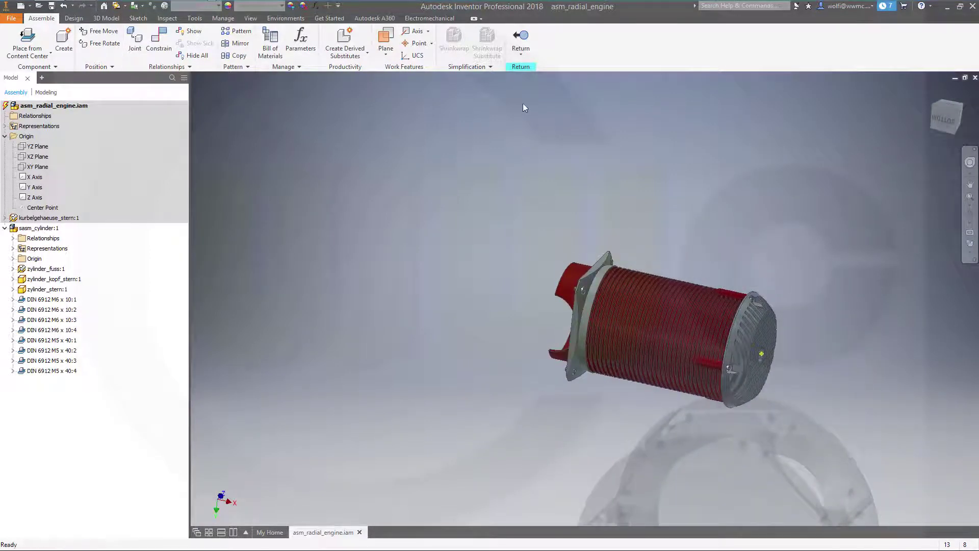
{"action": "left_click", "coordinate": [523, 47]}
{"action": "middle_click_drag", "start_coordinate": [577, 163], "coordinate": [525, 341], "text": "shift"}
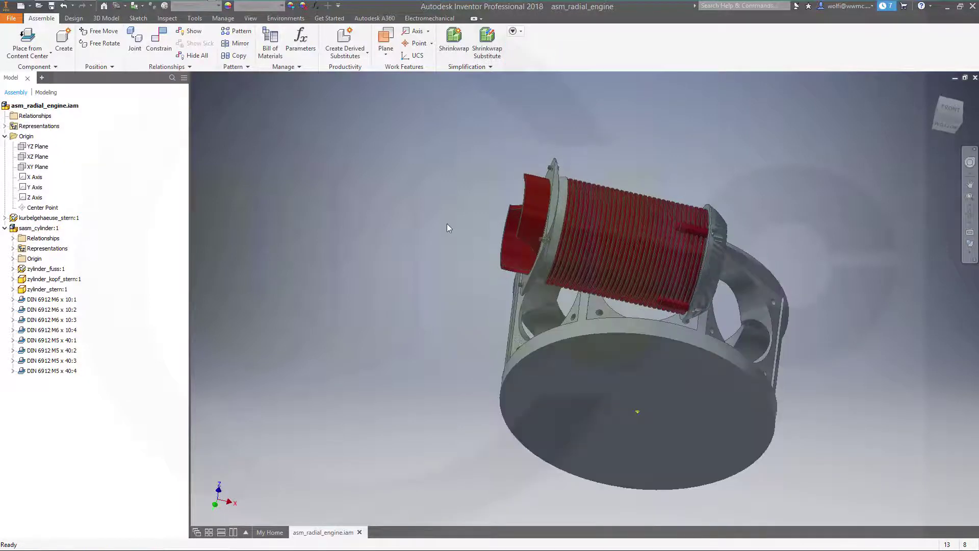
{"action": "scroll", "coordinate": [447, 223], "scroll_direction": "down", "scroll_amount": 3}
{"action": "middle_click_drag", "start_coordinate": [448, 222], "coordinate": [457, 291], "text": "shift"}
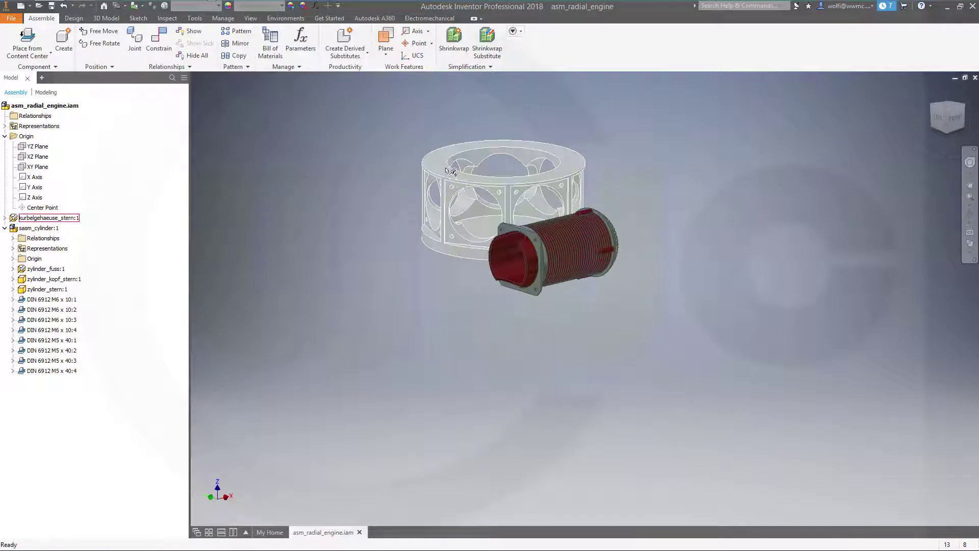
{"action": "scroll", "coordinate": [448, 196], "scroll_direction": "up", "scroll_amount": 3}
{"action": "key", "text": "Escape"}
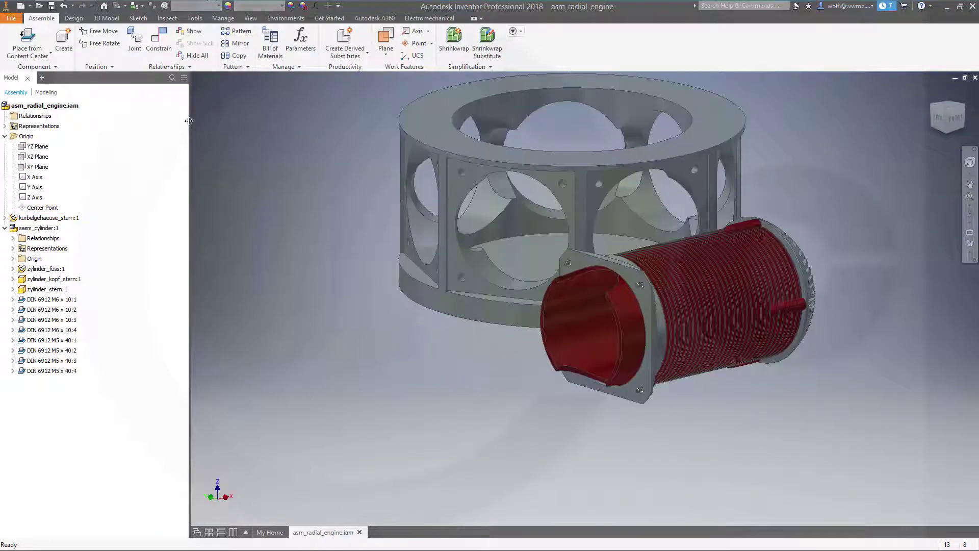
{"action": "left_click", "coordinate": [158, 39]}
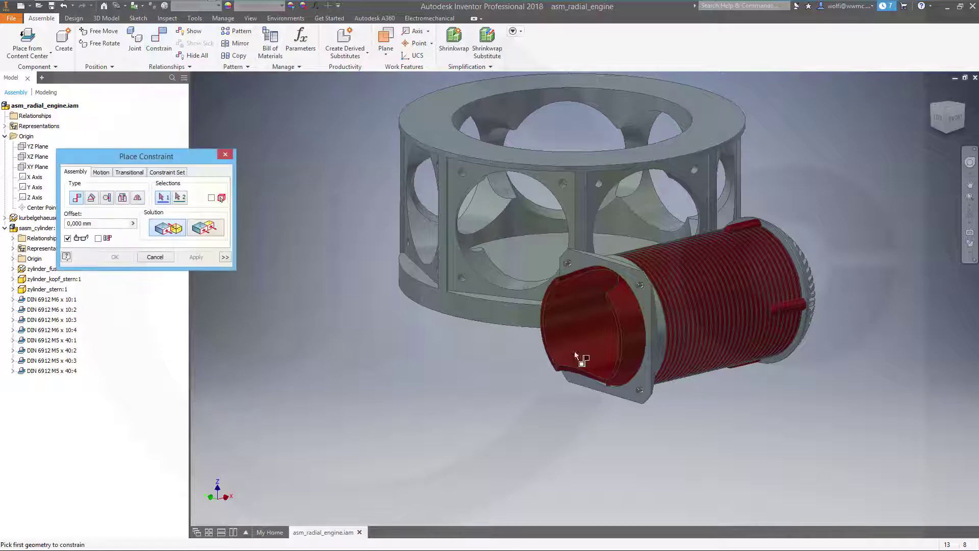
{"action": "left_click", "coordinate": [580, 336]}
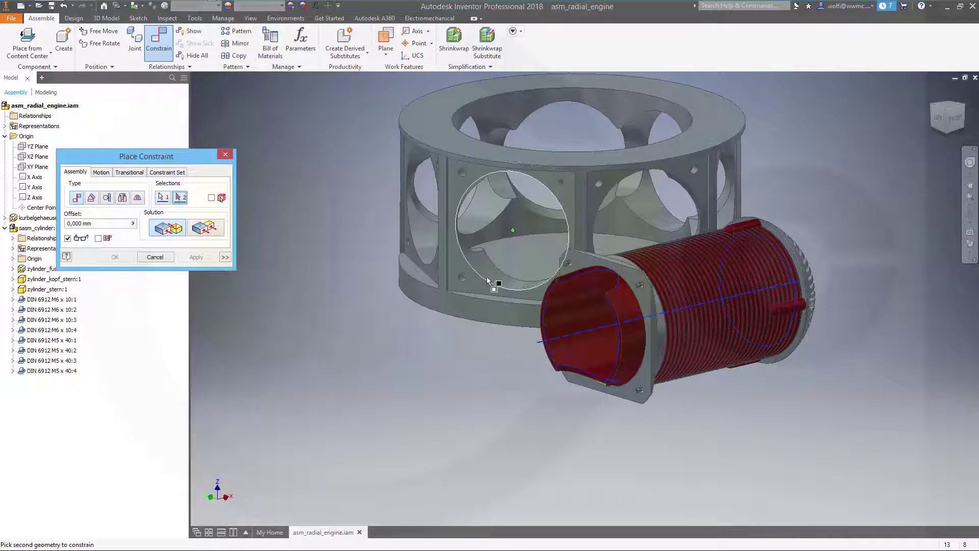
{"action": "left_click", "coordinate": [503, 283]}
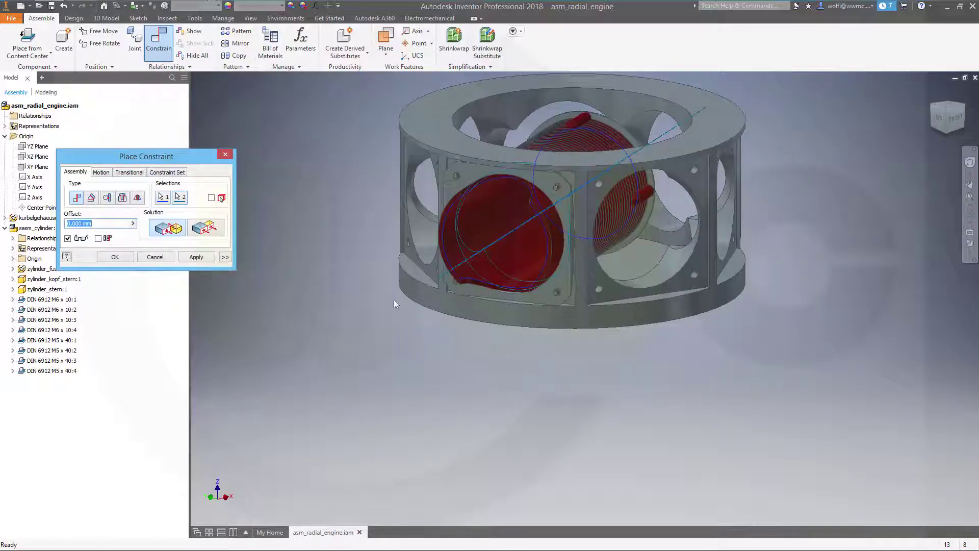
{"action": "left_click", "coordinate": [197, 231]}
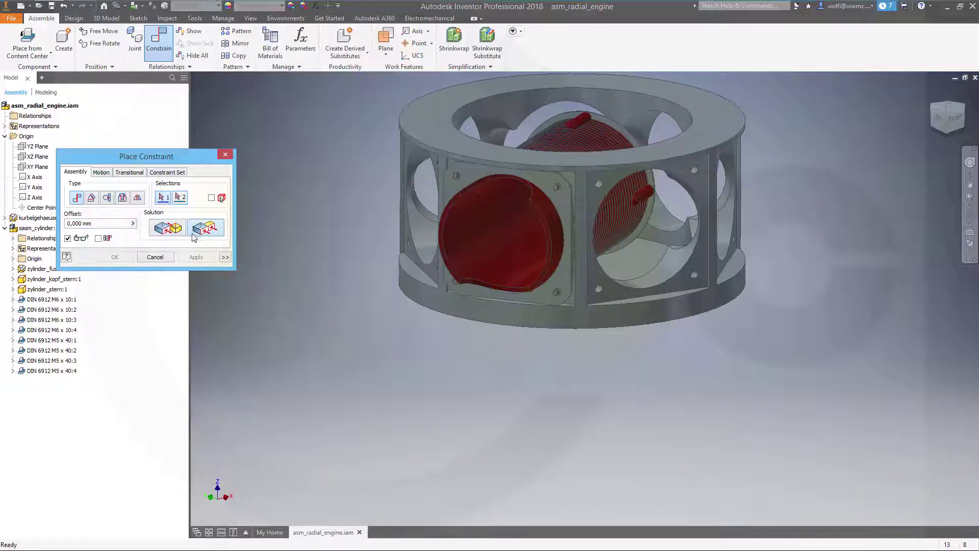
{"action": "left_click", "coordinate": [175, 231]}
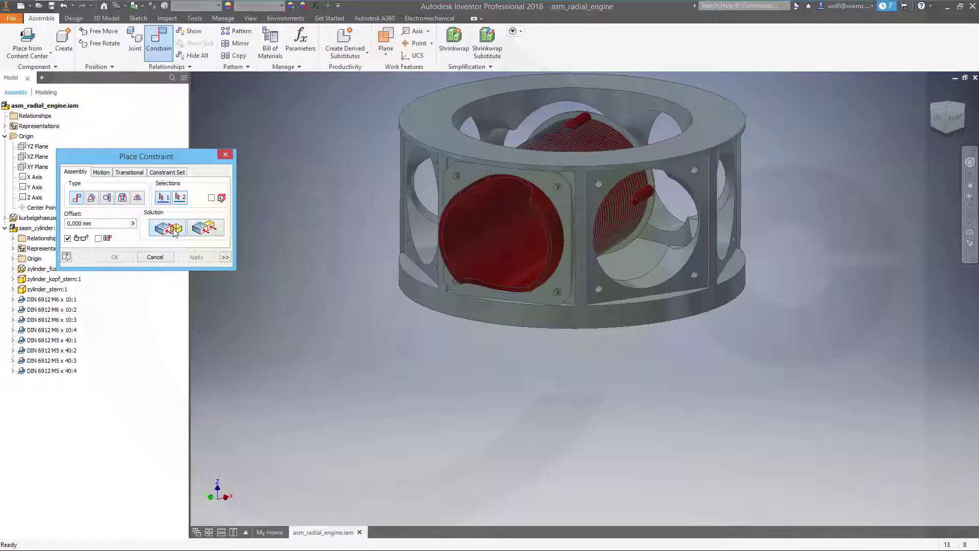
{"action": "left_click", "coordinate": [155, 259]}
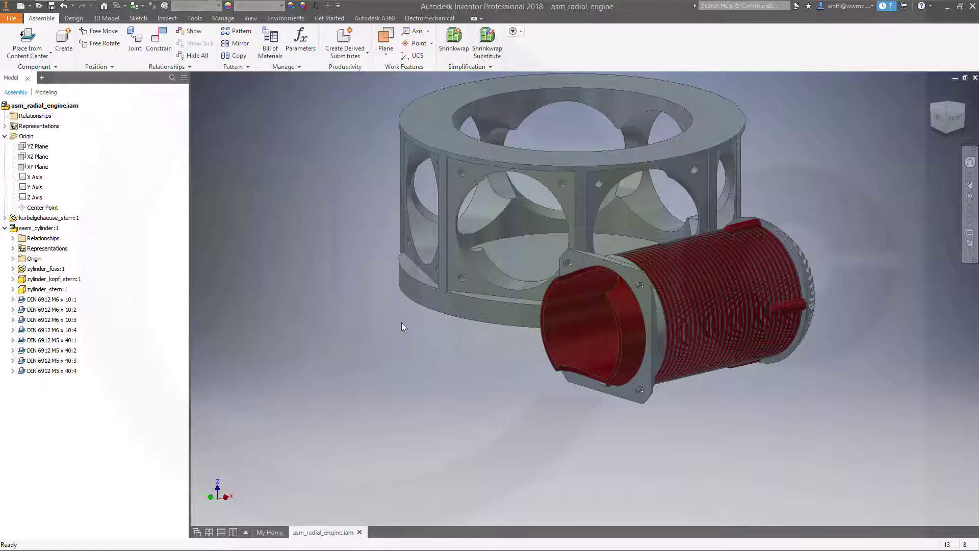
- Free-rotate sasm_cylinder so its head points outward and its foot points toward the crankcase
{"action": "left_click", "coordinate": [100, 43]}
{"action": "left_click", "coordinate": [685, 292]}
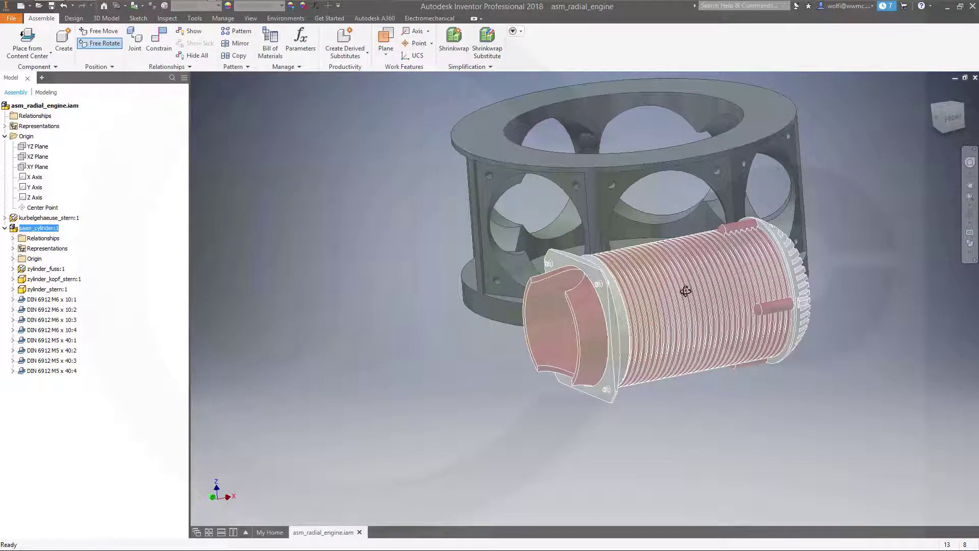
{"action": "left_click_drag", "start_coordinate": [686, 292], "coordinate": [724, 312]}
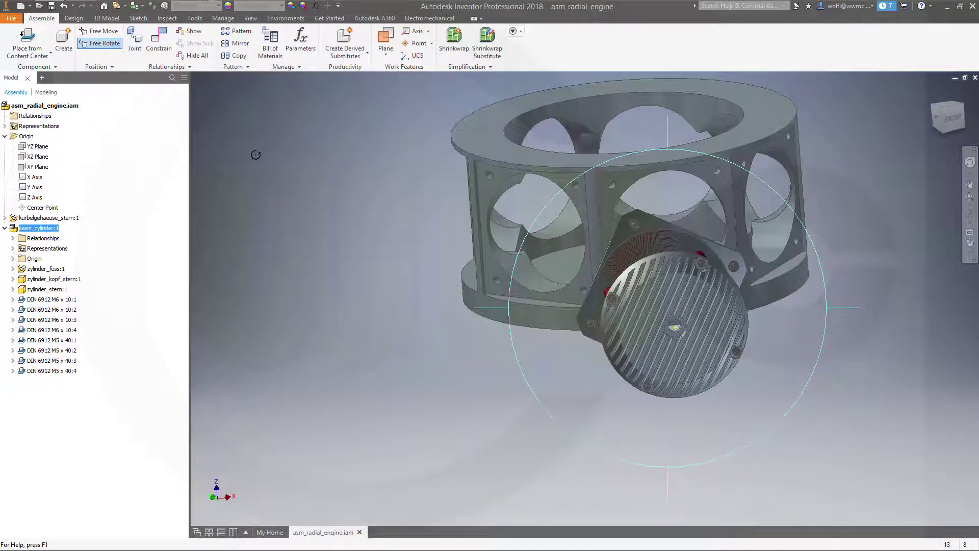
{"action": "key", "text": "Escape"}
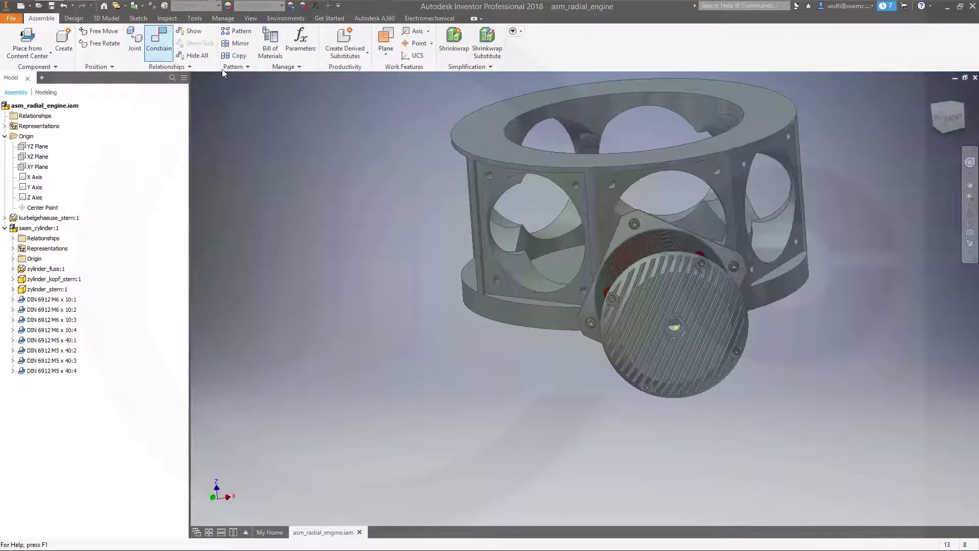
- Mate the cylinder's center axis with the axis of a crankcase bore at 0 mm offset, and end the constraint command
{"action": "key", "text": "c"}
{"action": "middle_click_drag", "start_coordinate": [511, 306], "coordinate": [663, 290], "text": "shift"}
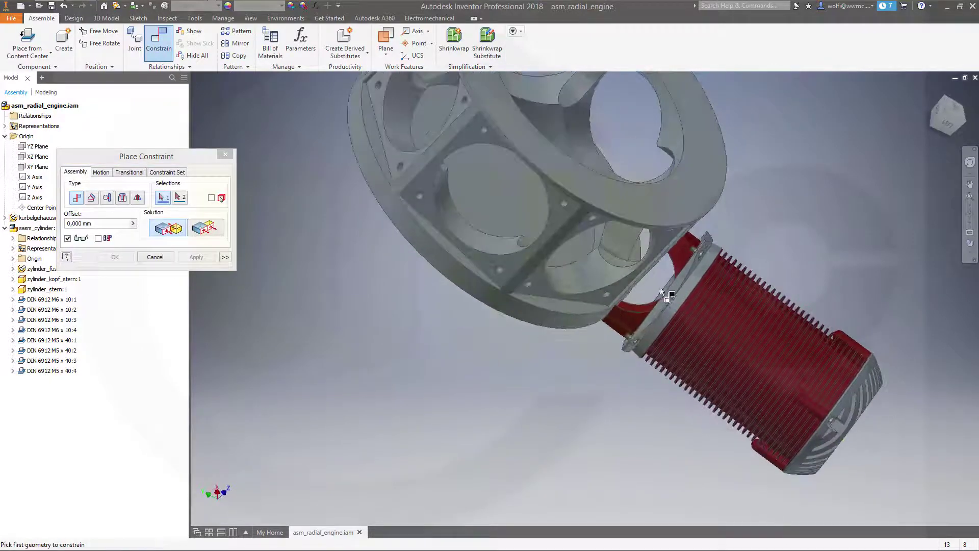
{"action": "scroll", "coordinate": [662, 291], "scroll_direction": "up", "scroll_amount": 5}
{"action": "left_click", "coordinate": [581, 389]}
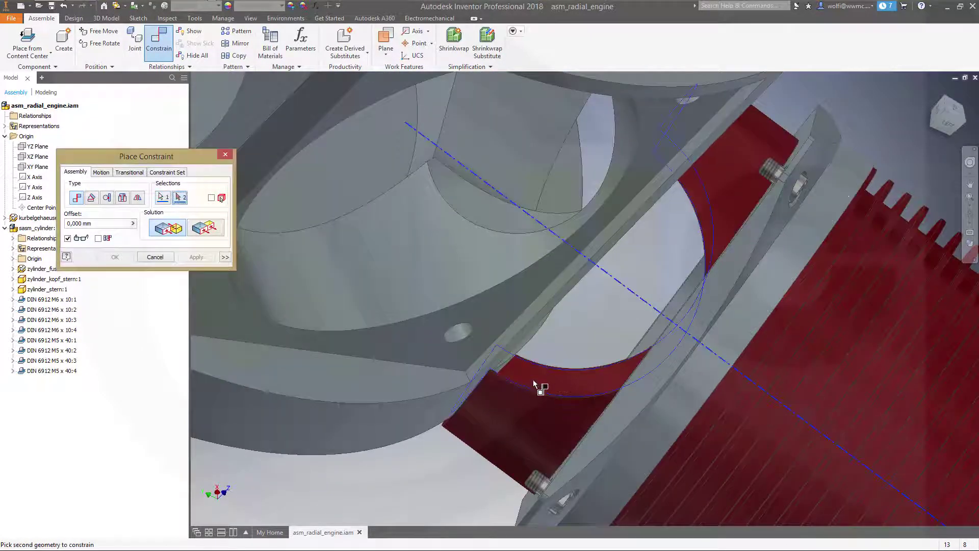
{"action": "scroll", "coordinate": [533, 381], "scroll_direction": "down", "scroll_amount": 8}
{"action": "middle_click_drag", "start_coordinate": [497, 426], "coordinate": [491, 352], "text": "shift"}
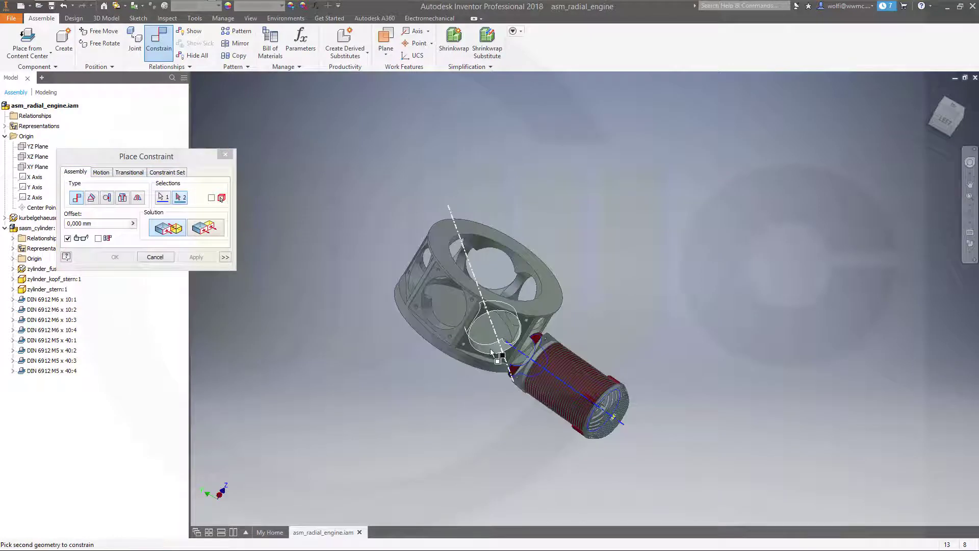
{"action": "left_click", "coordinate": [490, 352]}
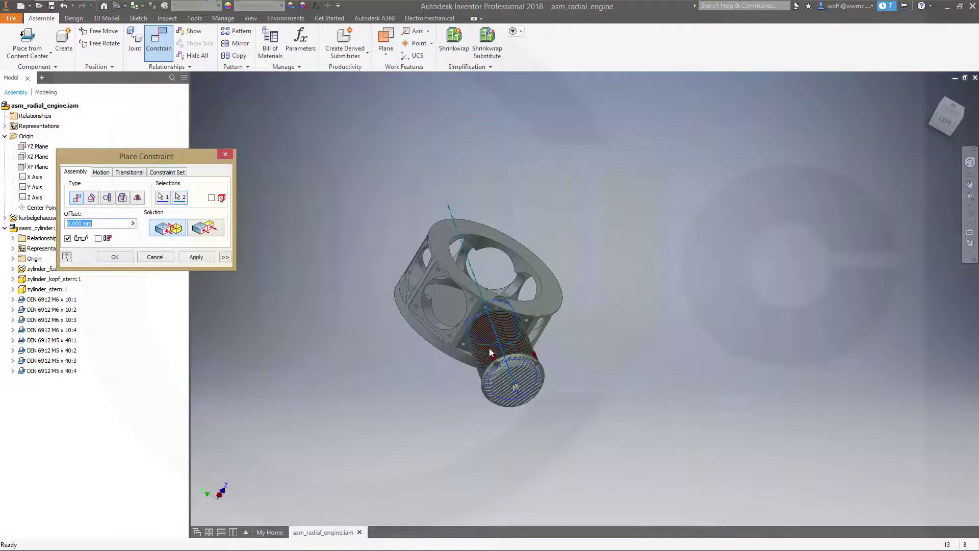
{"action": "left_click", "coordinate": [196, 257]}
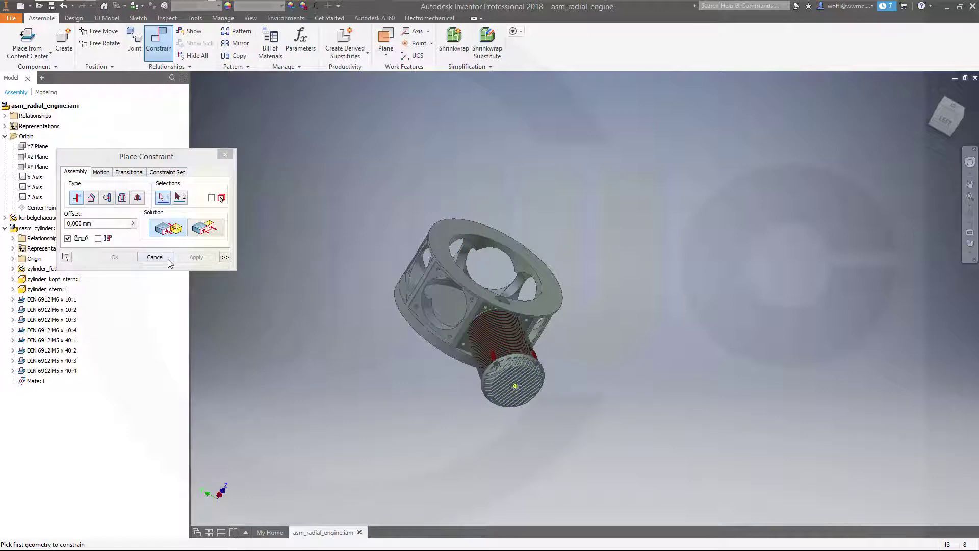
{"action": "left_click", "coordinate": [155, 257]}
- Pull sasm_cylinder outward along the bore axis until its foot is clear of the crankcase
{"action": "left_click_drag", "start_coordinate": [499, 350], "coordinate": [520, 404]}
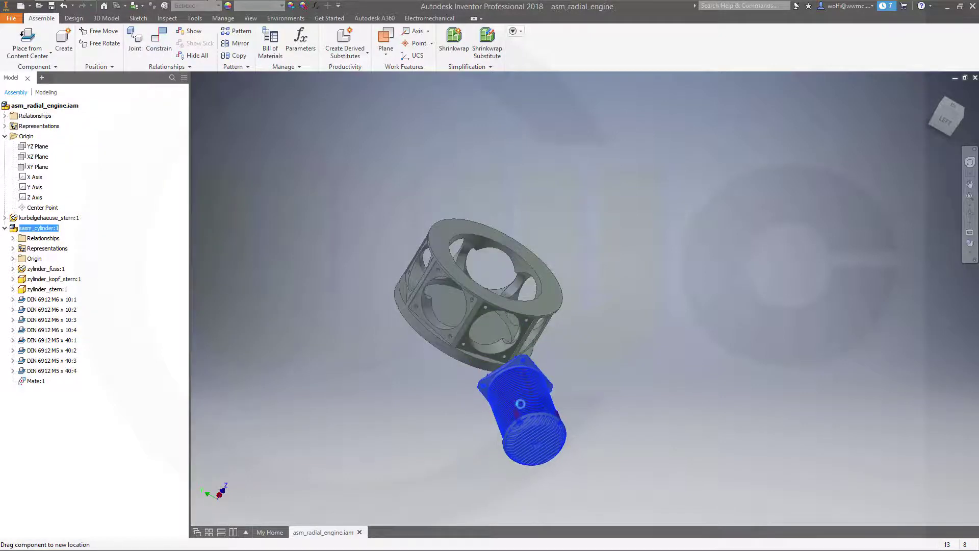
{"action": "left_click", "coordinate": [422, 387]}
{"action": "middle_click_drag", "start_coordinate": [430, 391], "coordinate": [460, 417], "text": "shift"}
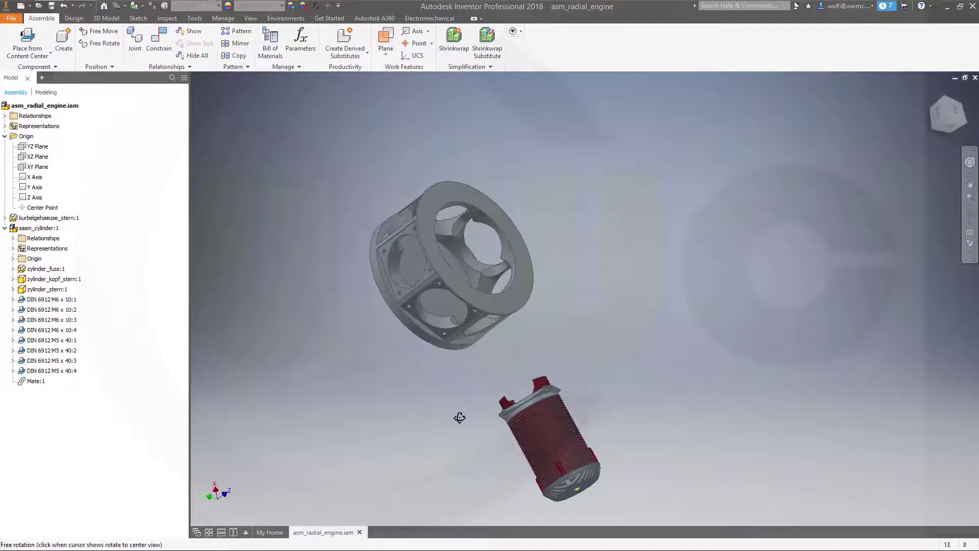
{"action": "scroll", "coordinate": [589, 335], "scroll_direction": "up", "scroll_amount": 3}
{"action": "scroll", "coordinate": [589, 337], "scroll_direction": "down", "scroll_amount": 2}
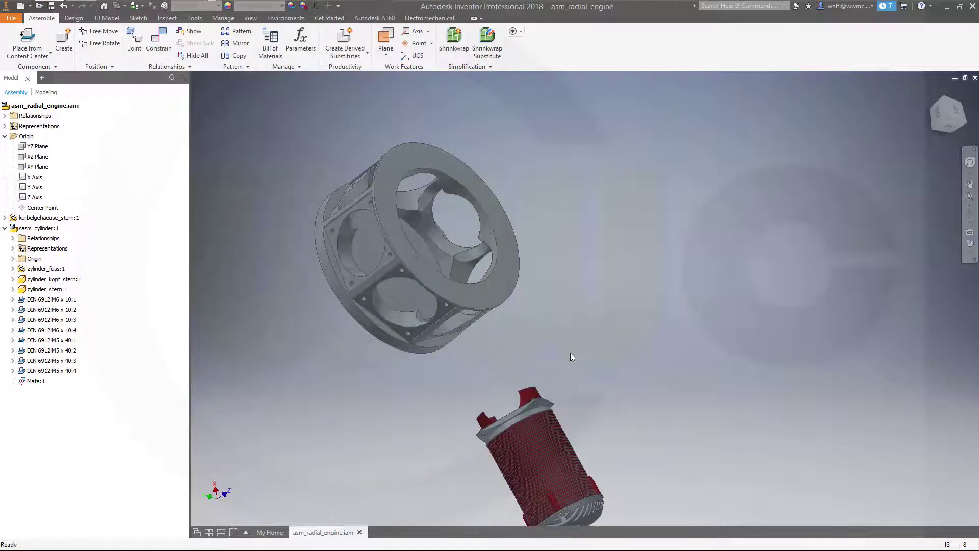
{"action": "middle_click_drag", "start_coordinate": [570, 356], "coordinate": [555, 335], "text": "shift"}
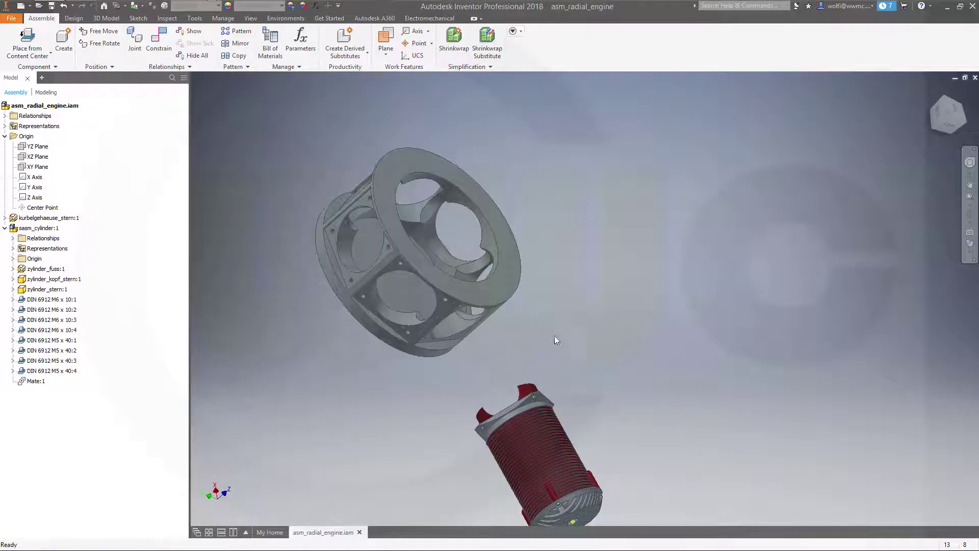
- Mate the flat crankcase face around the bore with the underside of the cylinder flange at 0 mm offset
{"action": "left_click", "coordinate": [159, 43]}
{"action": "scroll", "coordinate": [474, 354], "scroll_direction": "up", "scroll_amount": 5}
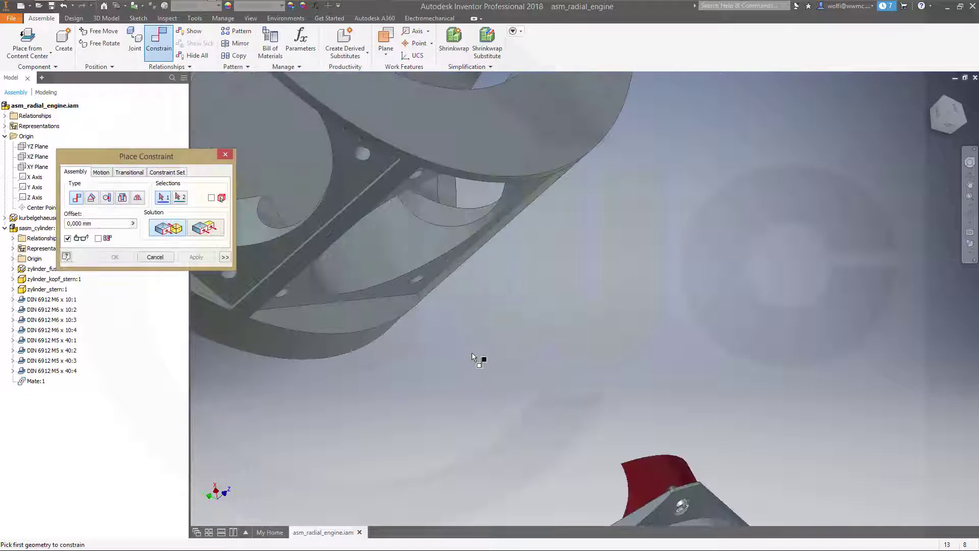
{"action": "left_click", "coordinate": [410, 295]}
{"action": "middle_click_drag", "start_coordinate": [527, 378], "coordinate": [552, 418], "text": "shift"}
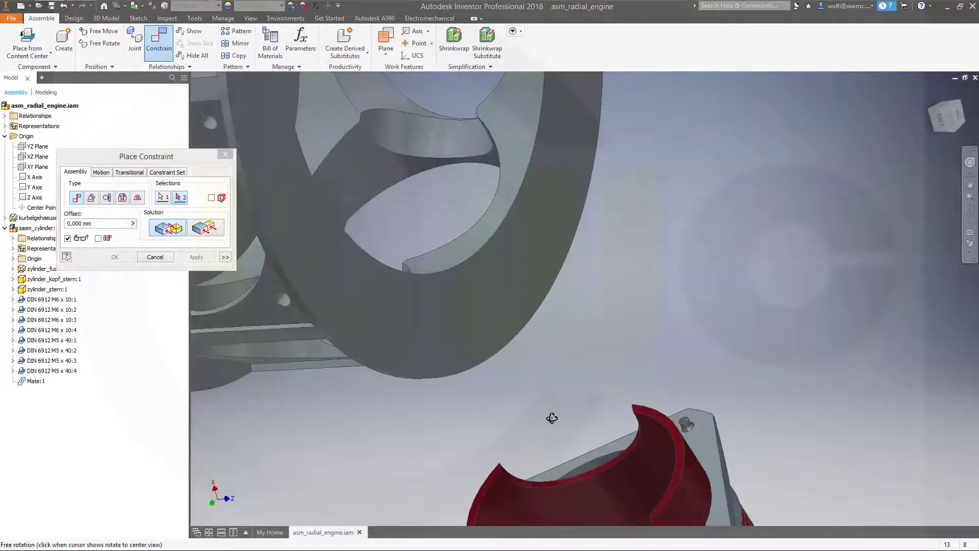
{"action": "left_click", "coordinate": [708, 445]}
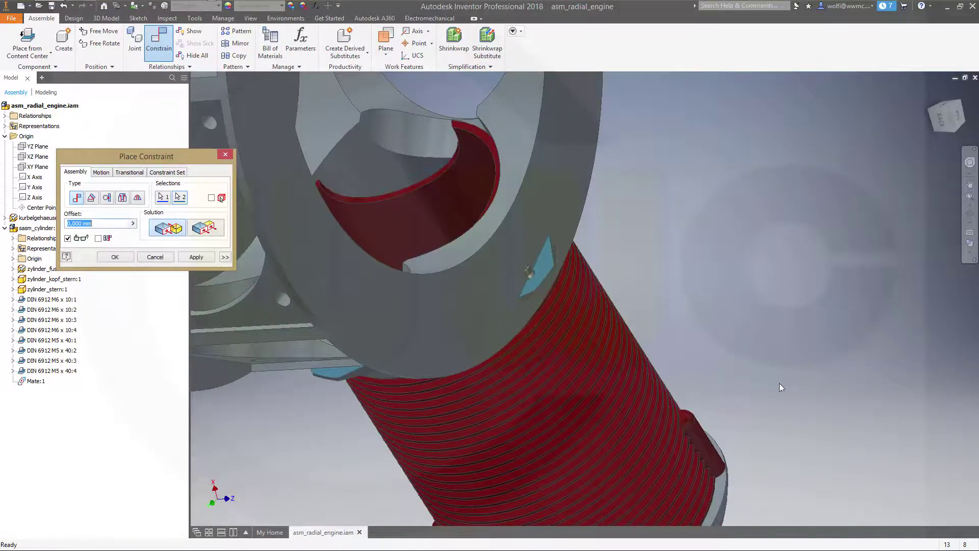
{"action": "middle_click_drag", "start_coordinate": [780, 384], "coordinate": [696, 310], "text": "shift"}
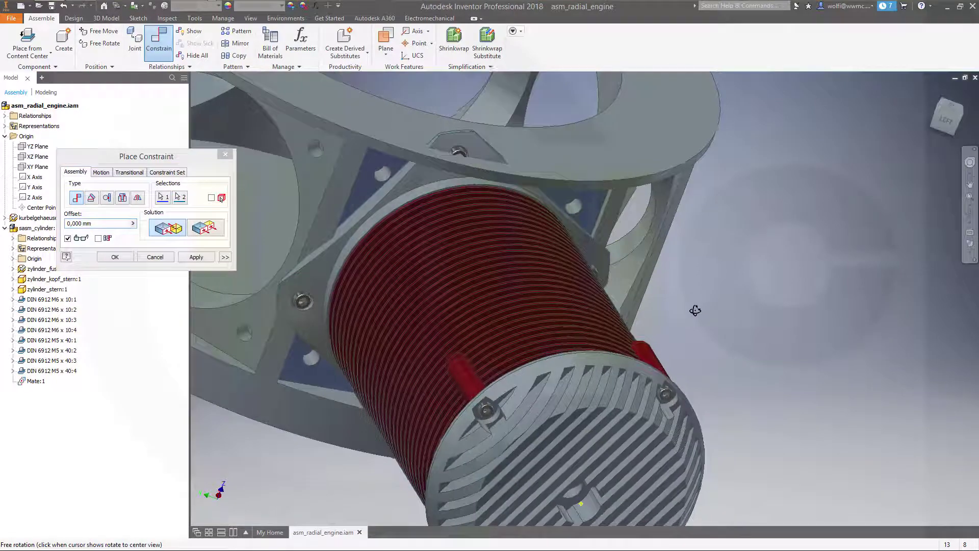
{"action": "left_click", "coordinate": [202, 260]}
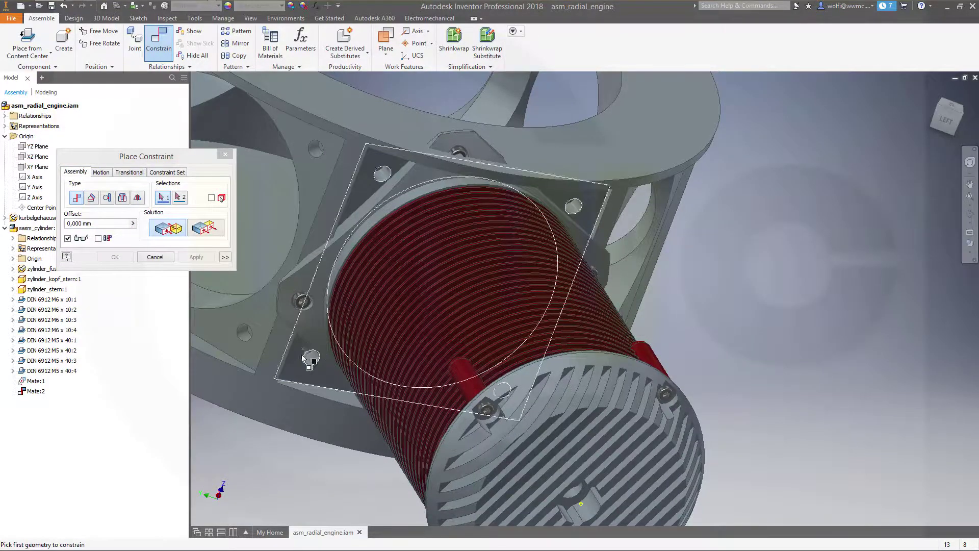
- Mate the axis of a flange screw hole with the matching crankcase screw hole's axis to fix the cylinder's rotation
{"action": "middle_click_drag", "start_coordinate": [309, 361], "coordinate": [375, 312], "text": "shift"}
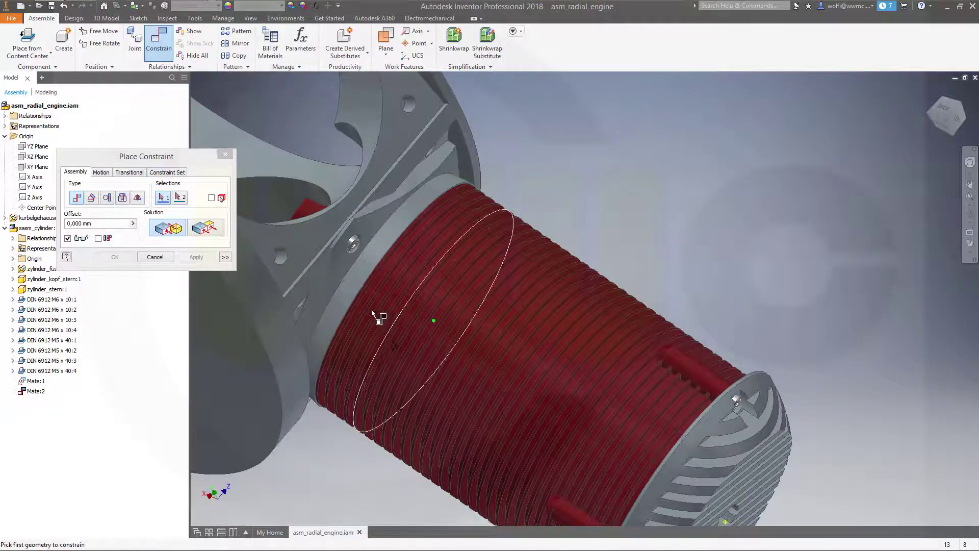
{"action": "scroll", "coordinate": [348, 262], "scroll_direction": "down", "scroll_amount": 5}
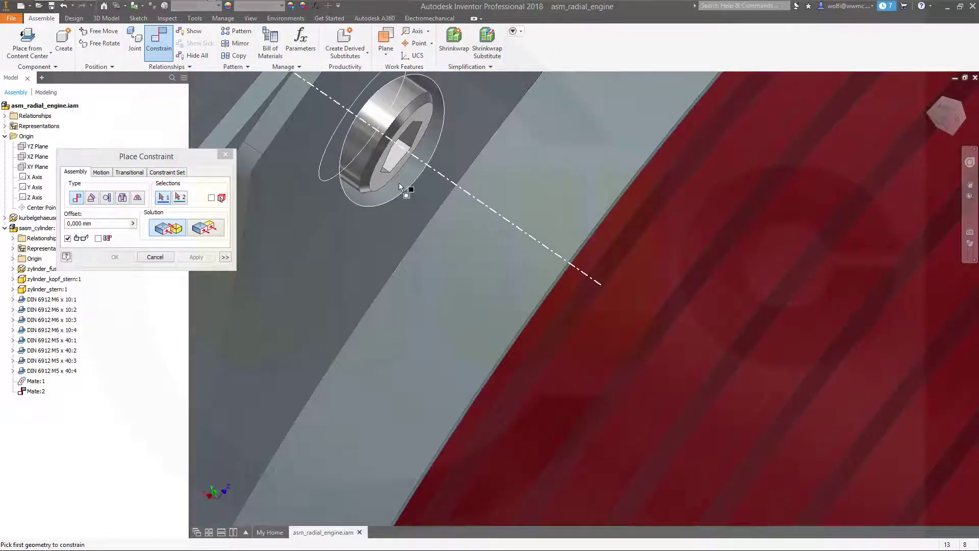
{"action": "left_click", "coordinate": [399, 182]}
{"action": "scroll", "coordinate": [408, 203], "scroll_direction": "up", "scroll_amount": 5}
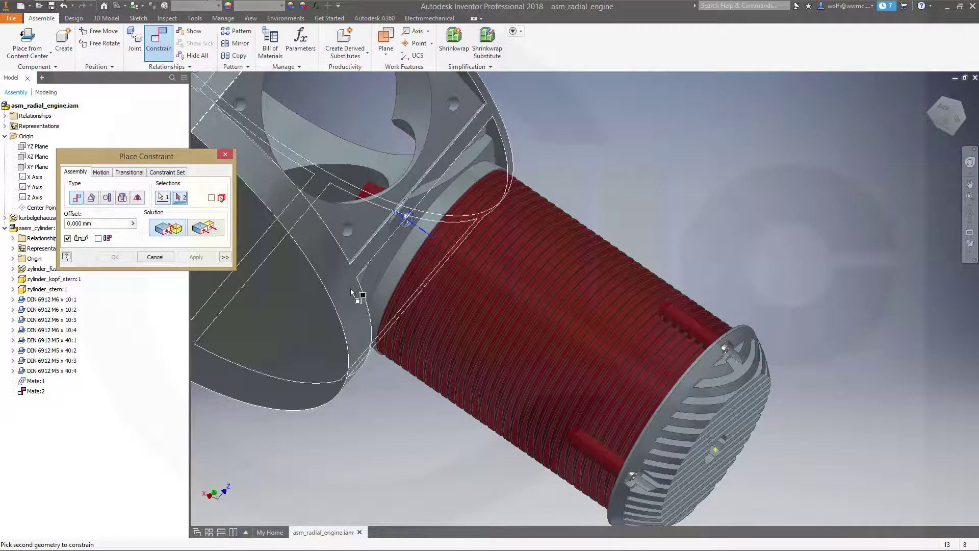
{"action": "middle_click_drag", "start_coordinate": [352, 293], "coordinate": [356, 288], "text": "shift"}
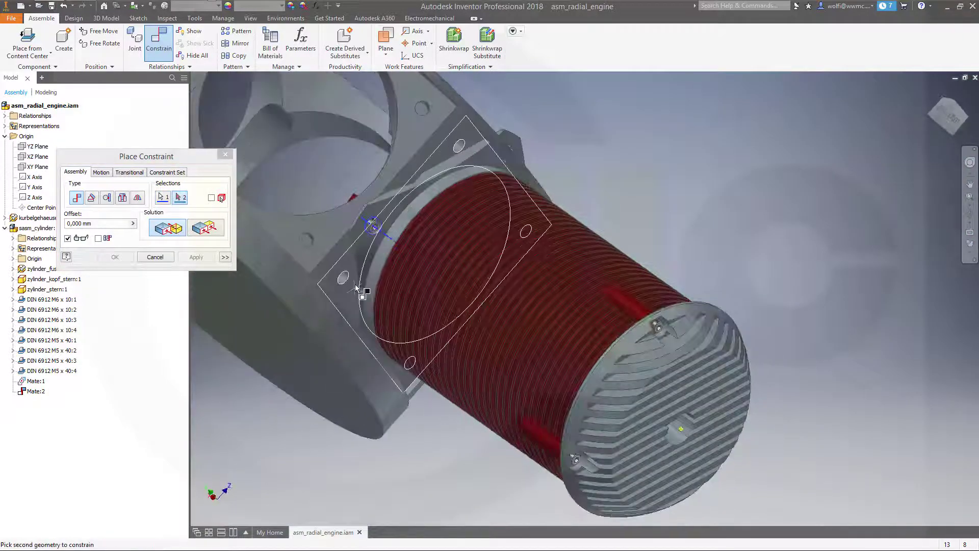
{"action": "scroll", "coordinate": [356, 288], "scroll_direction": "down", "scroll_amount": 5}
{"action": "left_click", "coordinate": [321, 269]}
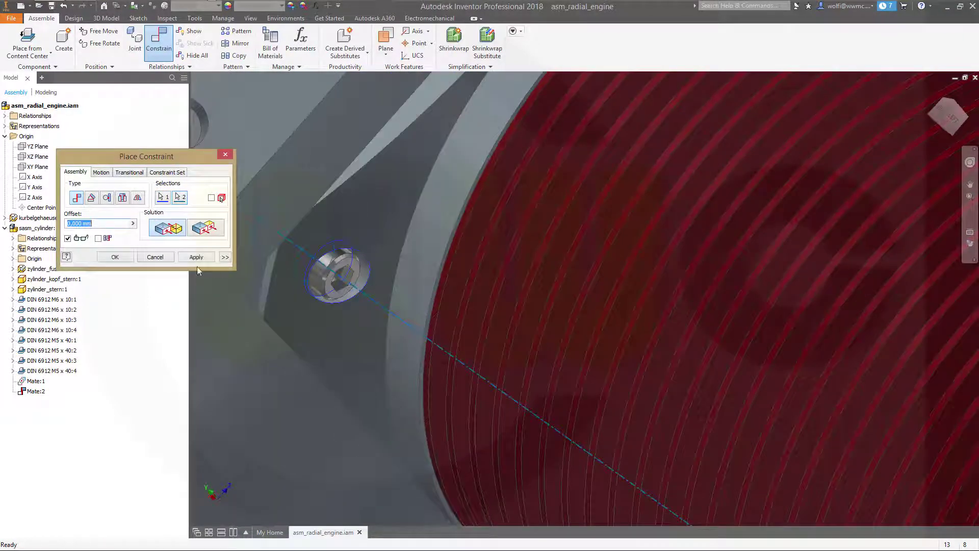
{"action": "left_click", "coordinate": [115, 257]}
- Start a circular component pattern with the sasm_cylinder subassembly as the component
{"action": "scroll", "coordinate": [422, 299], "scroll_direction": "up", "scroll_amount": 8}
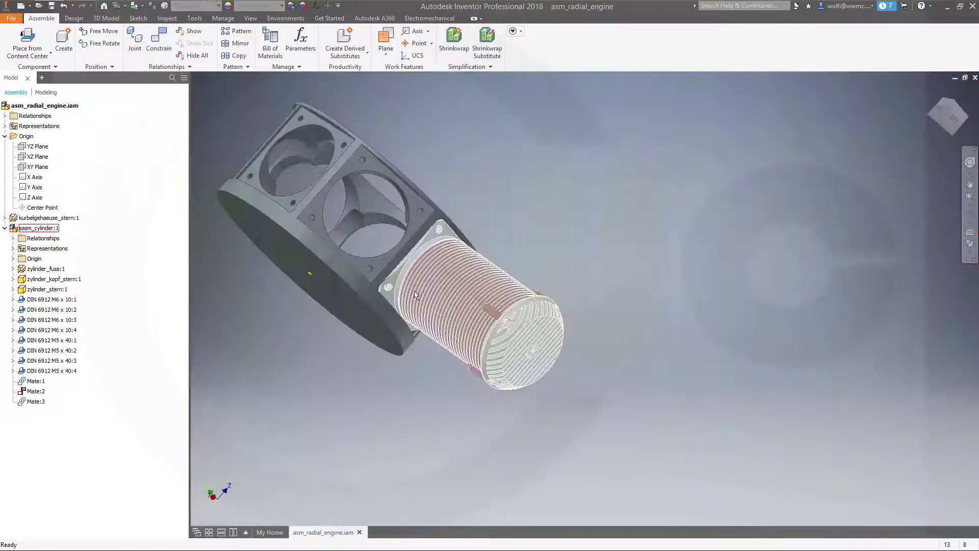
{"action": "middle_click_drag", "start_coordinate": [422, 298], "coordinate": [533, 316], "text": "shift"}
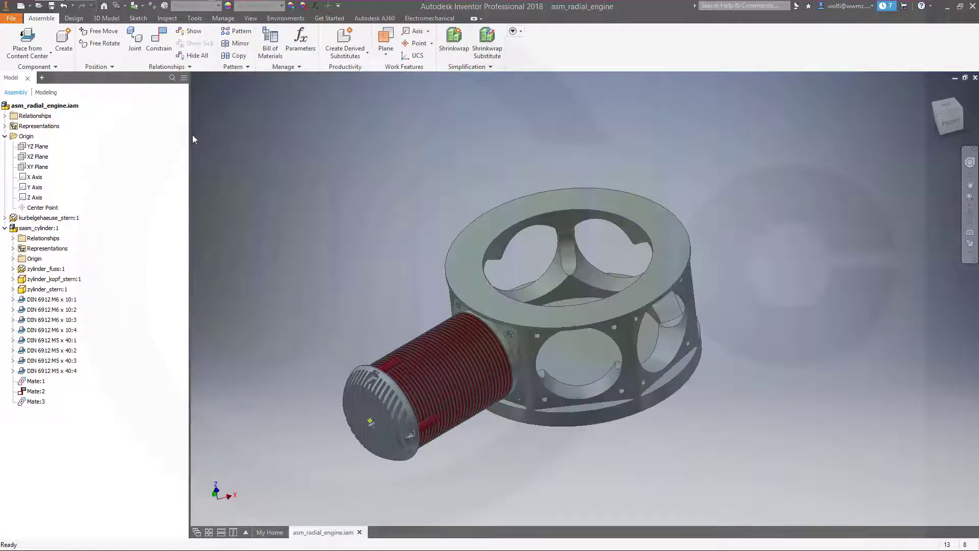
{"action": "left_click", "coordinate": [237, 36]}
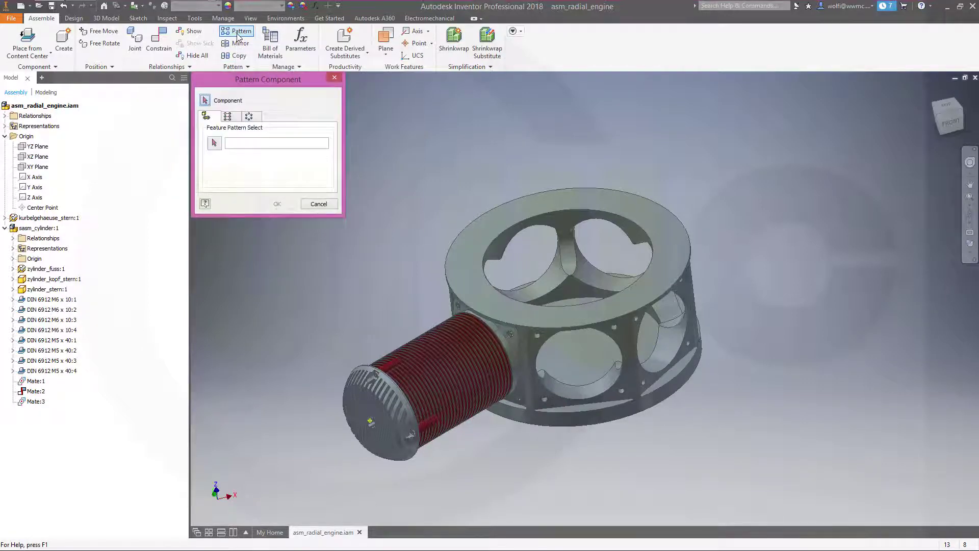
{"action": "left_click", "coordinate": [249, 117]}
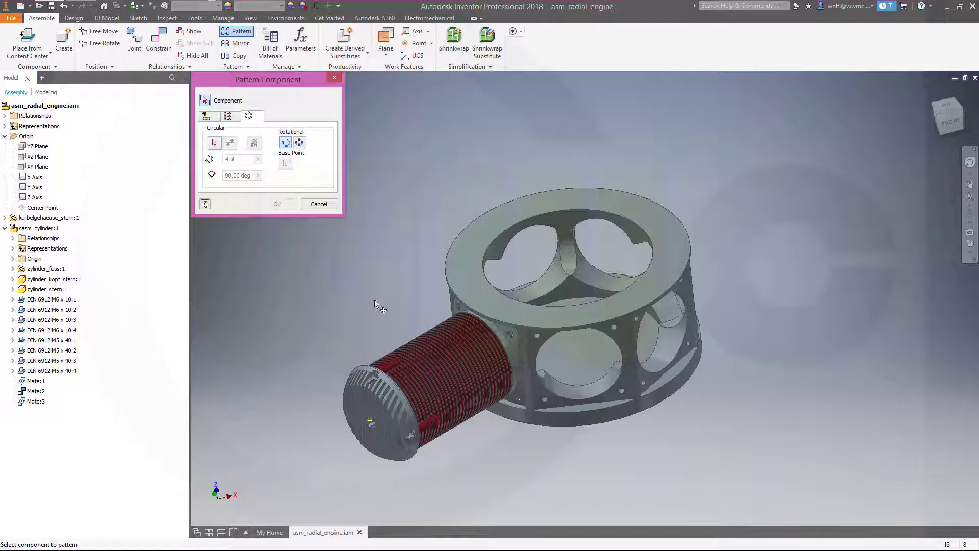
{"action": "left_click", "coordinate": [442, 382]}
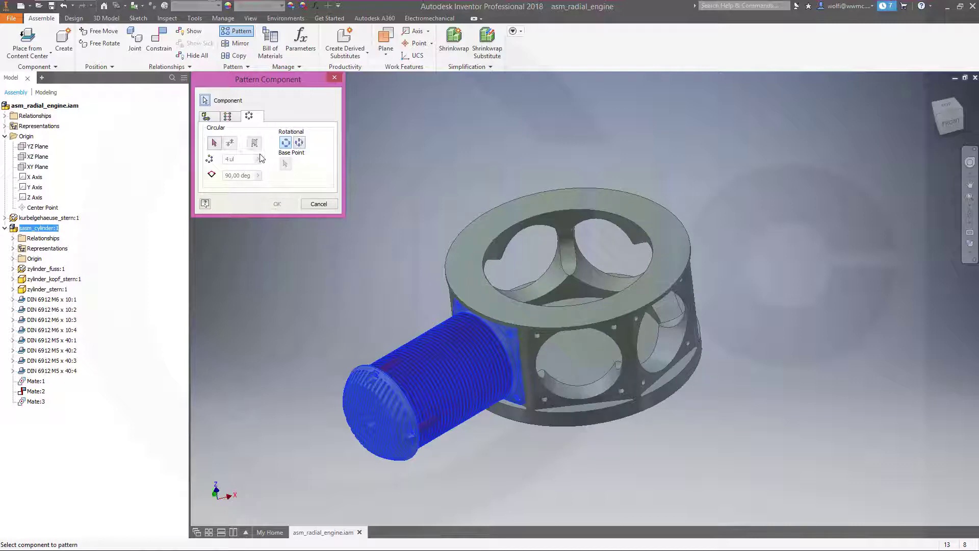
- Use the assembly's origin Z axis as the rotation axis of the circular pattern
{"action": "left_click", "coordinate": [214, 144]}
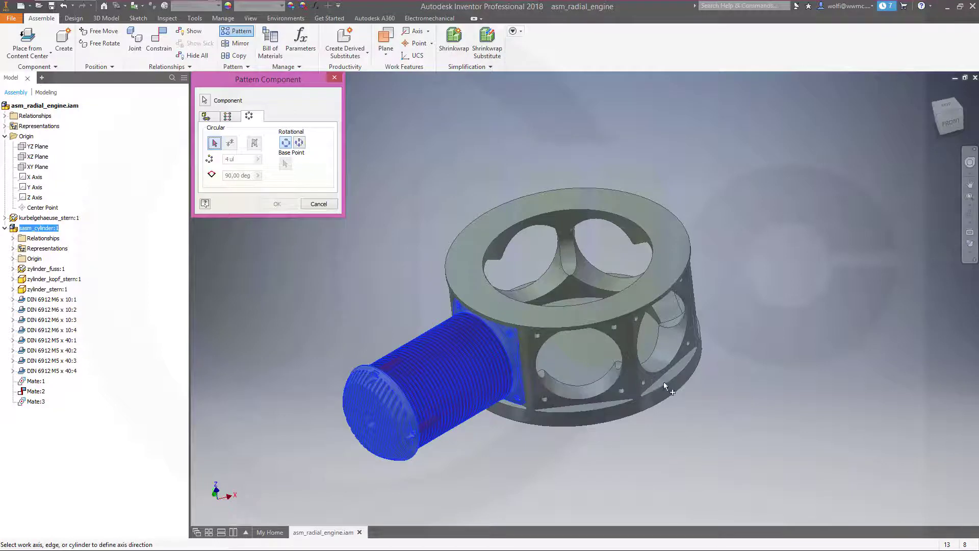
{"action": "middle_click_drag", "start_coordinate": [706, 407], "coordinate": [701, 385], "text": "shift"}
{"action": "scroll", "coordinate": [695, 412], "scroll_direction": "down", "scroll_amount": 5}
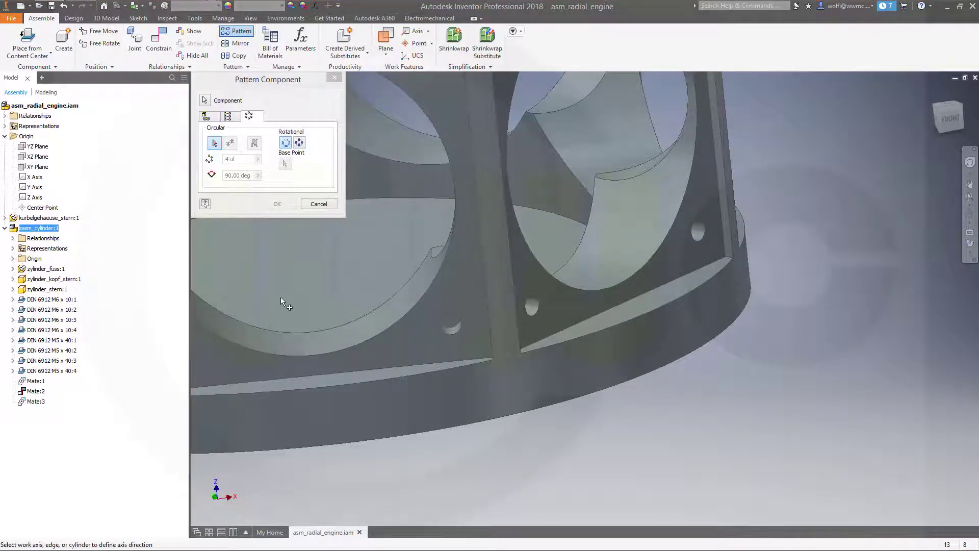
{"action": "middle_click_drag", "start_coordinate": [281, 297], "coordinate": [601, 418], "text": "shift"}
{"action": "key", "text": "Home"}
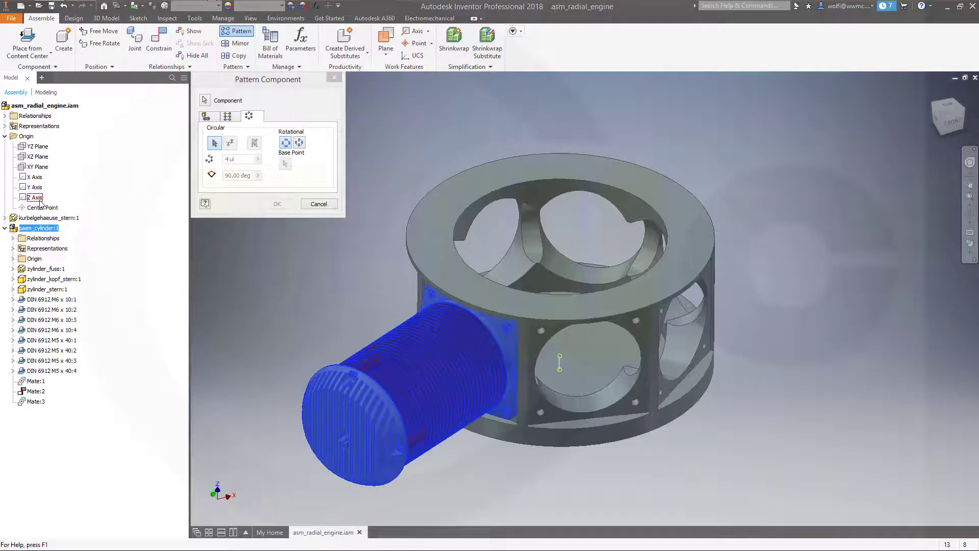
{"action": "key", "text": "F5"}
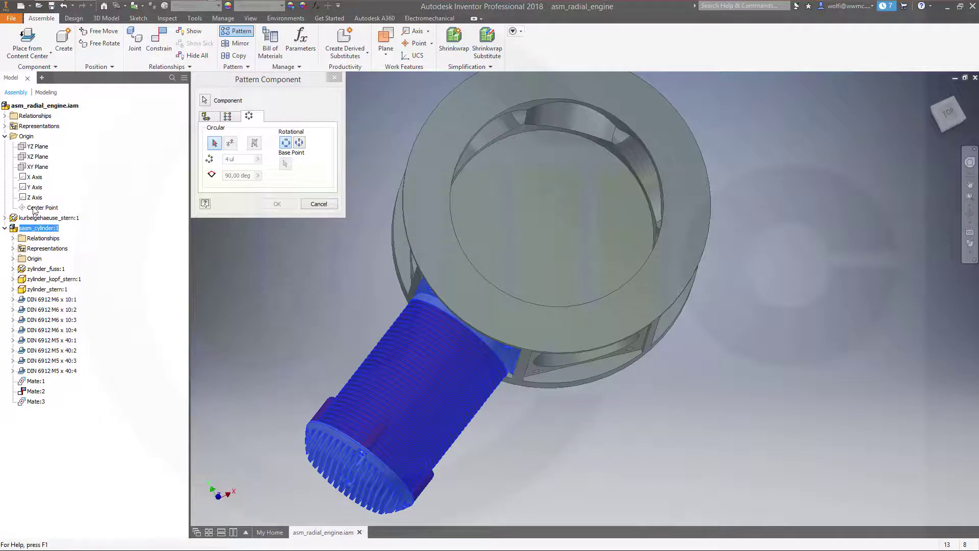
{"action": "left_click", "coordinate": [34, 197]}
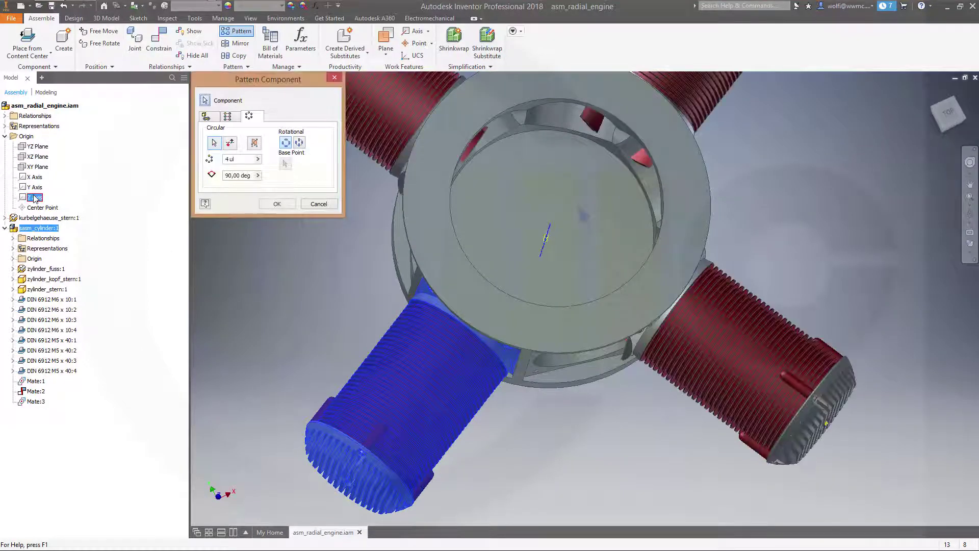
- Set the circular pattern to 7 occurrences with an angle of 360/7 between them and create it
{"action": "left_click", "coordinate": [238, 159]}
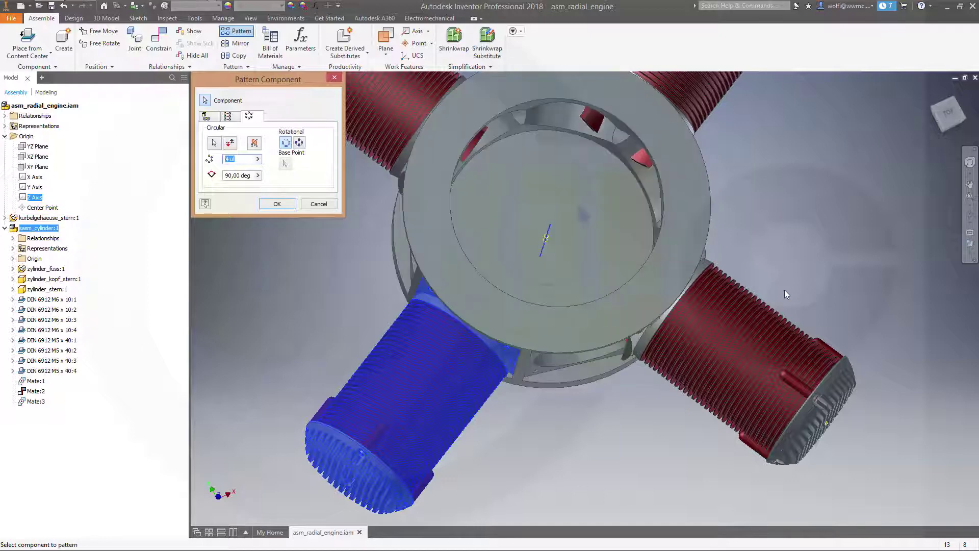
{"action": "type", "text": "7"}
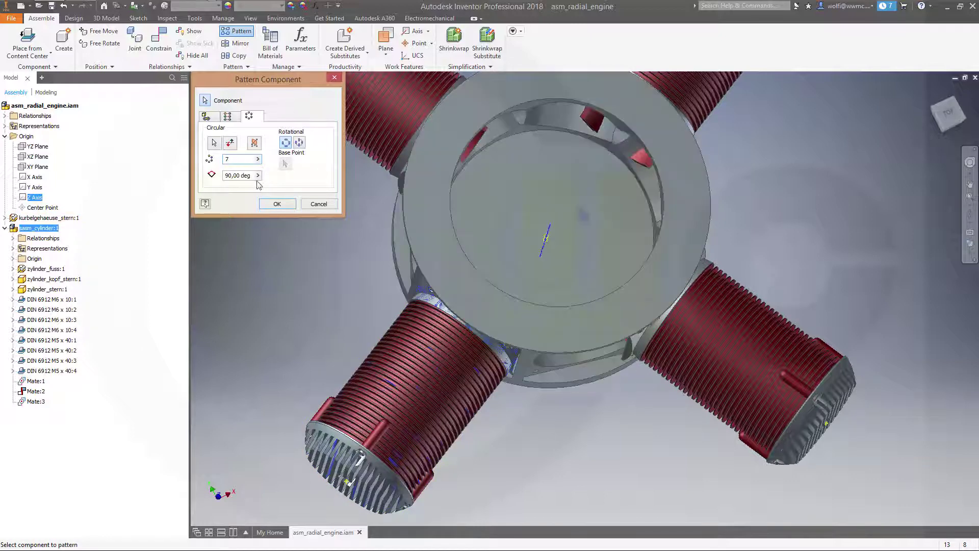
{"action": "left_click", "coordinate": [225, 176]}
{"action": "type", "text": "360/"}
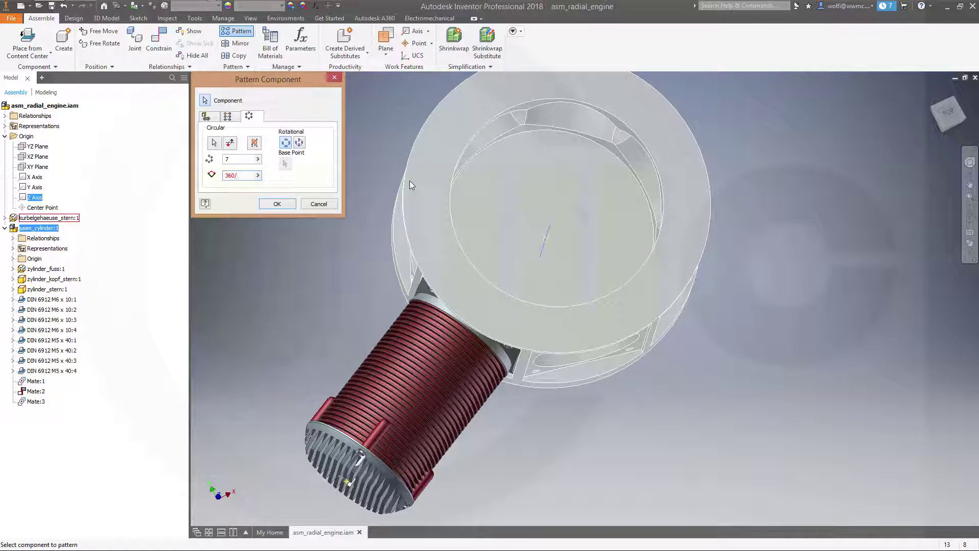
{"action": "type", "text": "7"}
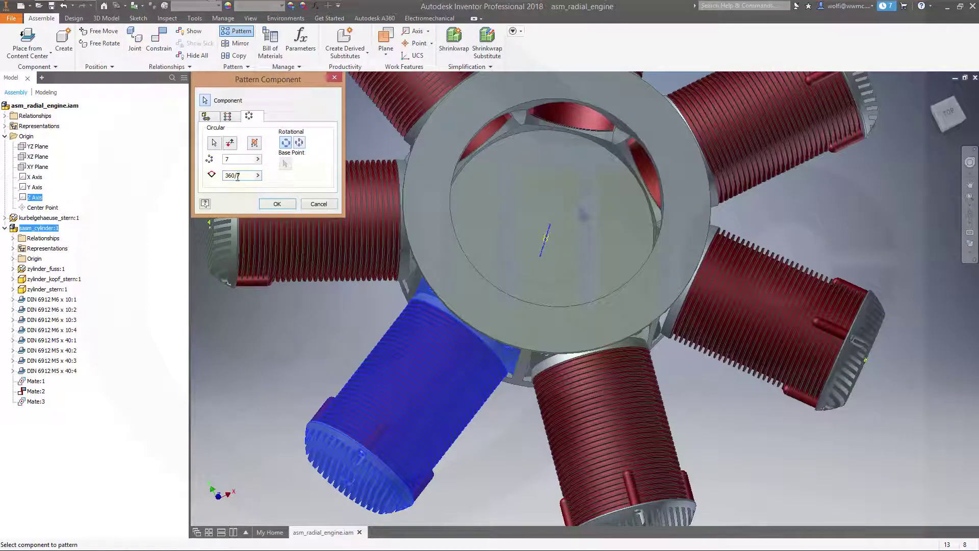
{"action": "mouse_move", "coordinate": [239, 177]}
{"action": "left_click", "coordinate": [276, 204]}
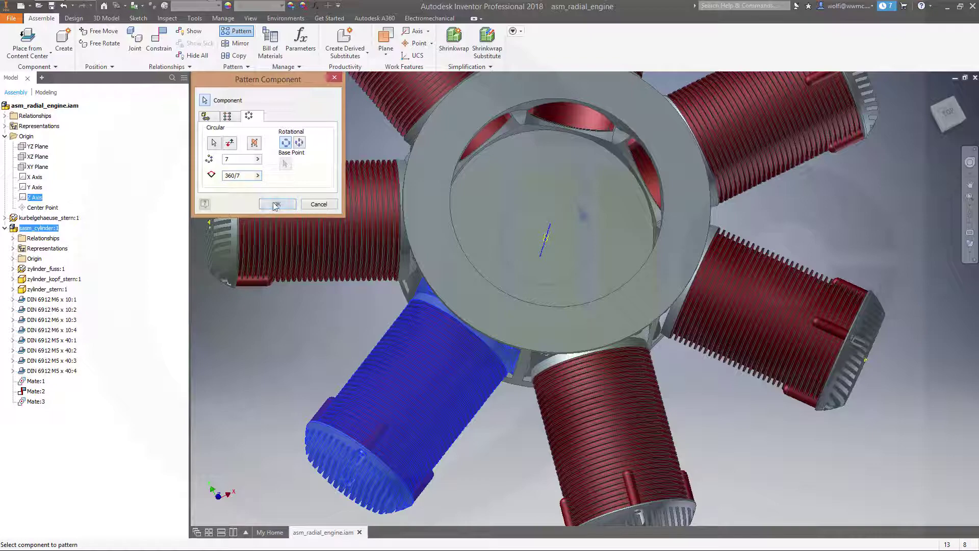
{"action": "scroll", "coordinate": [436, 222], "scroll_direction": "down", "scroll_amount": 5}
{"action": "middle_click_drag", "start_coordinate": [436, 223], "coordinate": [505, 276], "text": "shift"}
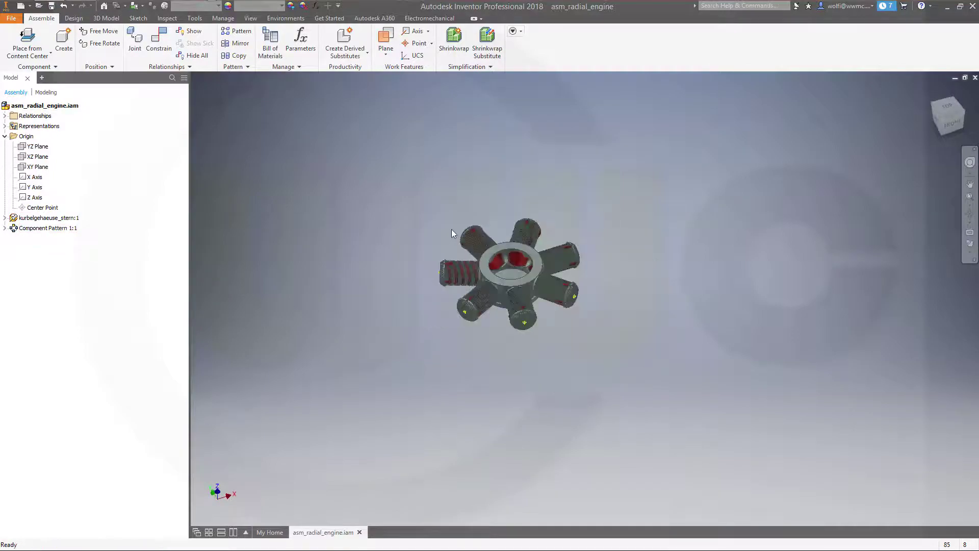
{"action": "scroll", "coordinate": [472, 245], "scroll_direction": "up", "scroll_amount": 3}
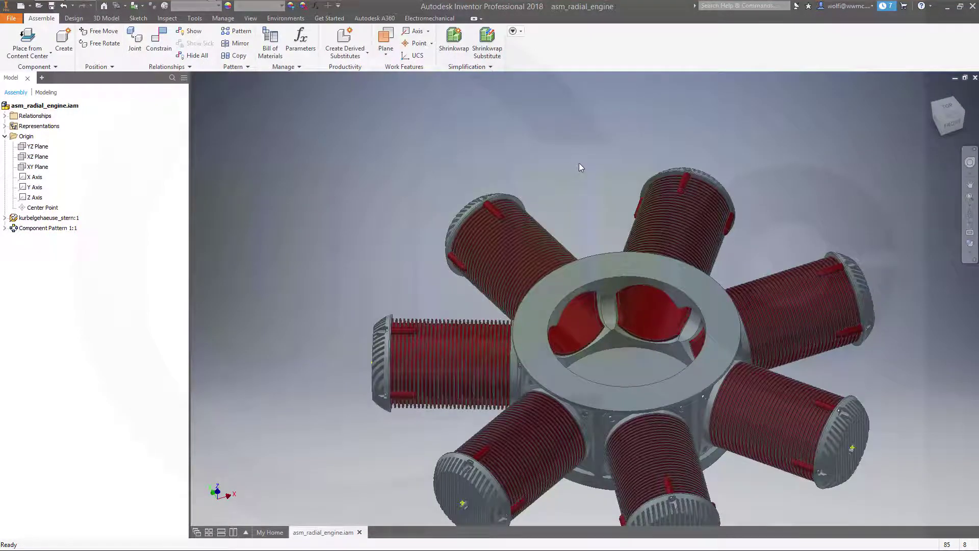
{"action": "right_click", "coordinate": [35, 231]}
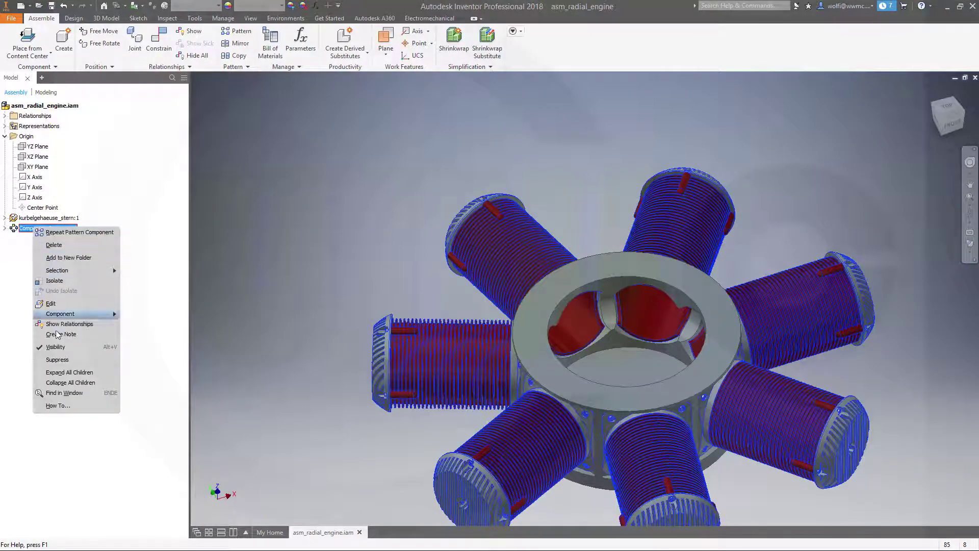
{"action": "left_click", "coordinate": [55, 346]}
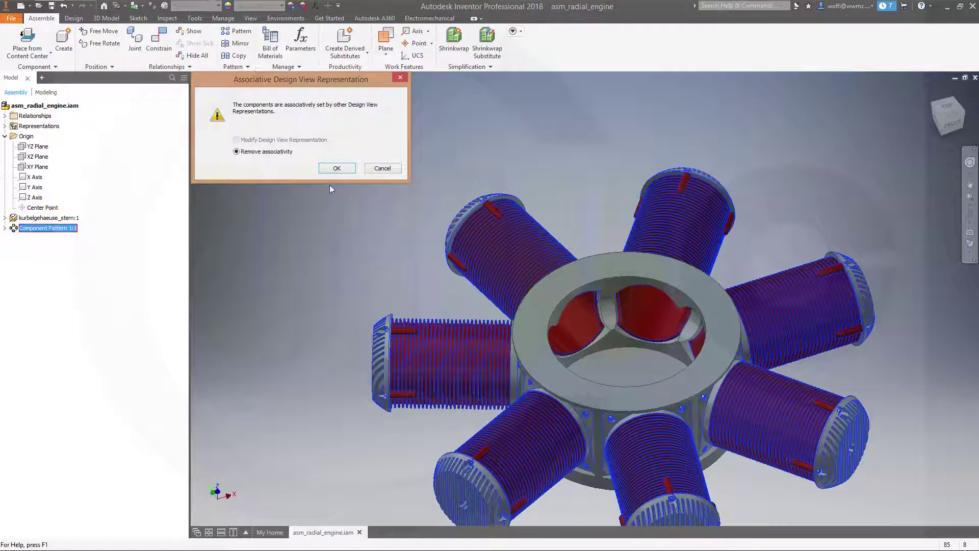
{"action": "left_click", "coordinate": [383, 169]}
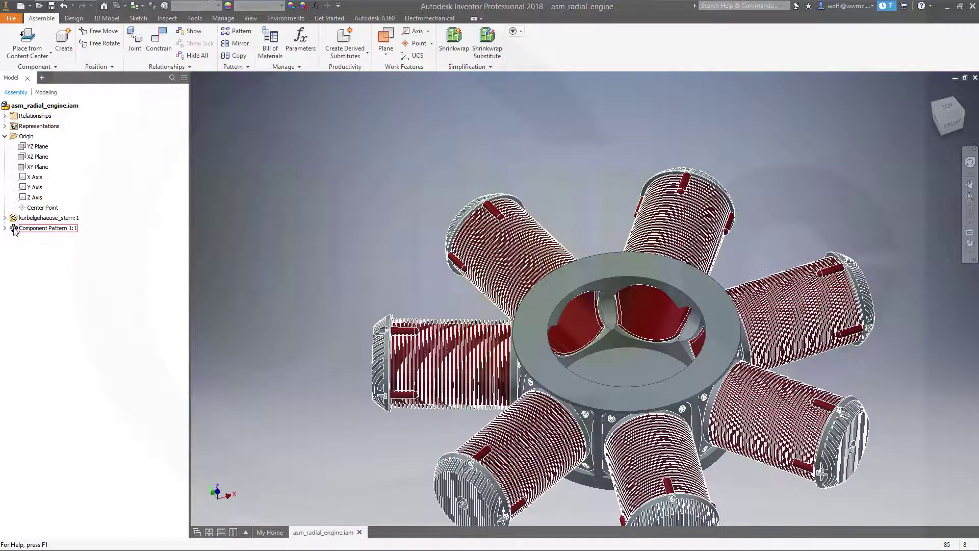
{"action": "left_click", "coordinate": [5, 228]}
{"action": "left_click", "coordinate": [40, 239]}
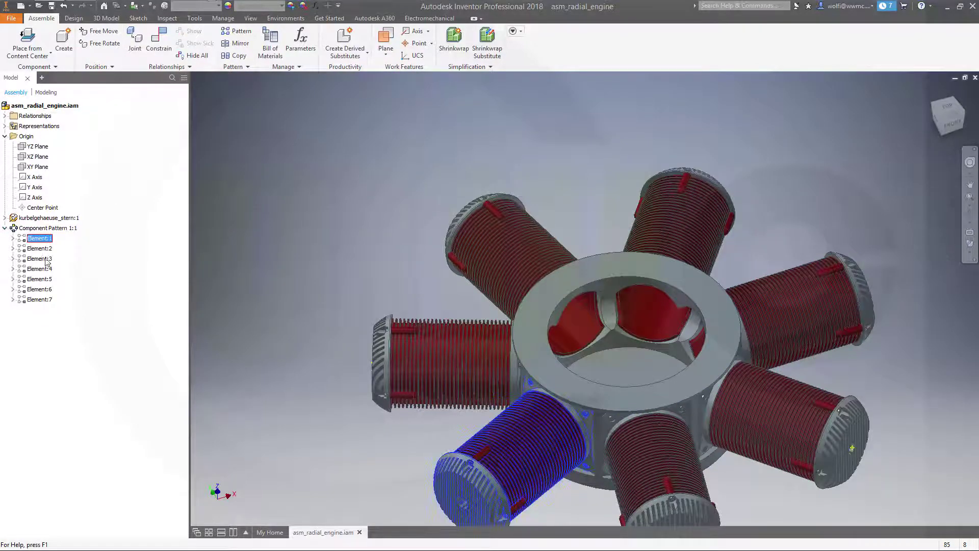
{"action": "left_click", "coordinate": [38, 301], "text": "shift"}
{"action": "right_click", "coordinate": [38, 300]}
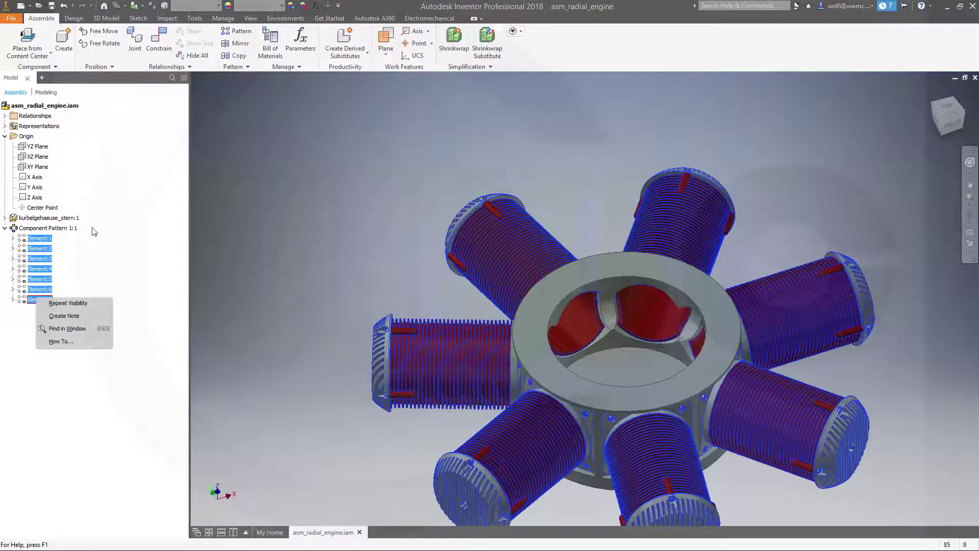
{"action": "left_click", "coordinate": [96, 265]}
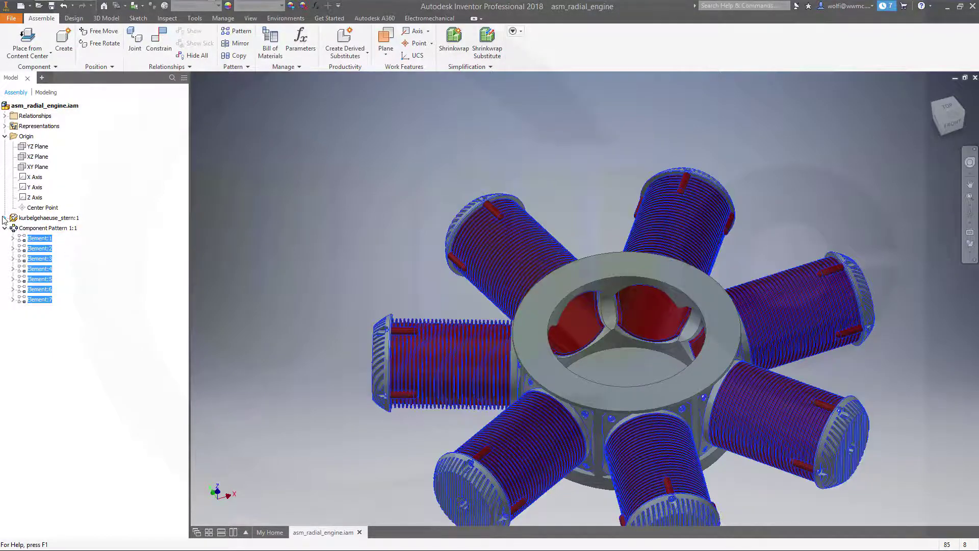
{"action": "left_click", "coordinate": [5, 218]}
{"action": "left_click", "coordinate": [265, 217]}
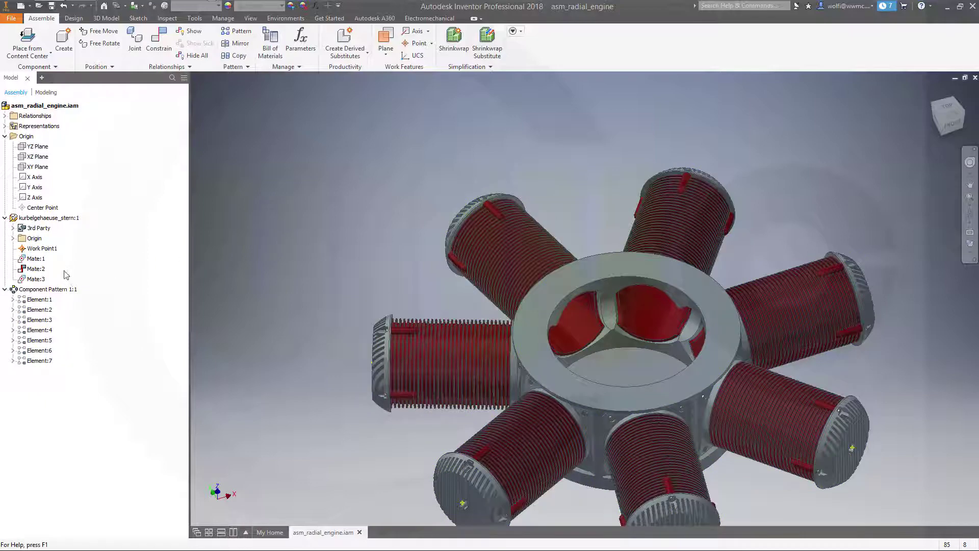
{"action": "left_click", "coordinate": [40, 300]}
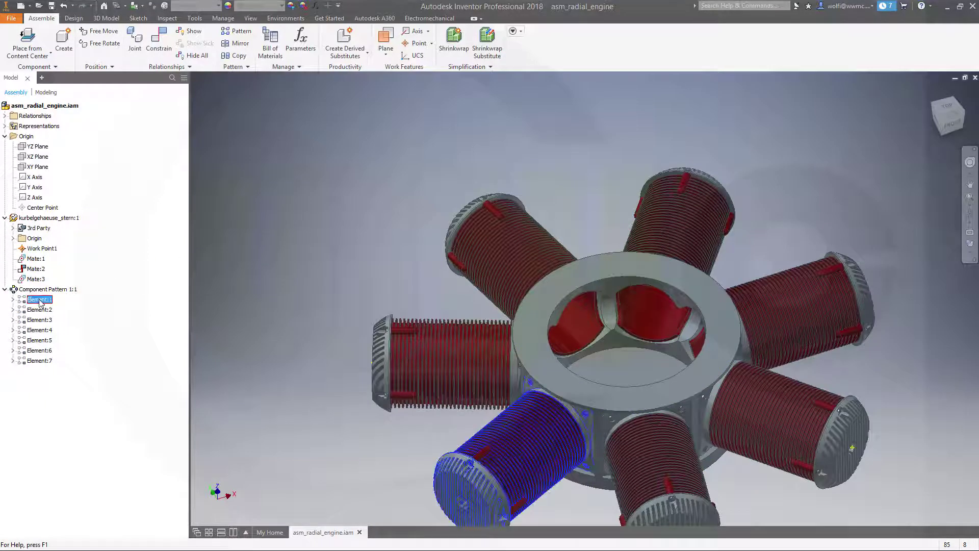
{"action": "right_click", "coordinate": [41, 302]}
{"action": "left_click", "coordinate": [53, 292]}
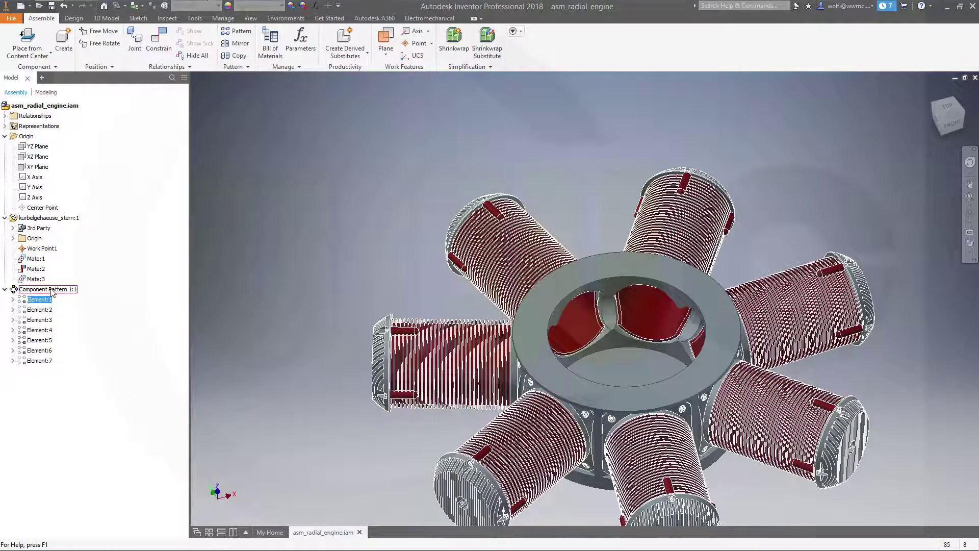
- Hide the whole cylinder component pattern, accepting the removal of its design view associativity
{"action": "right_click", "coordinate": [52, 292]}
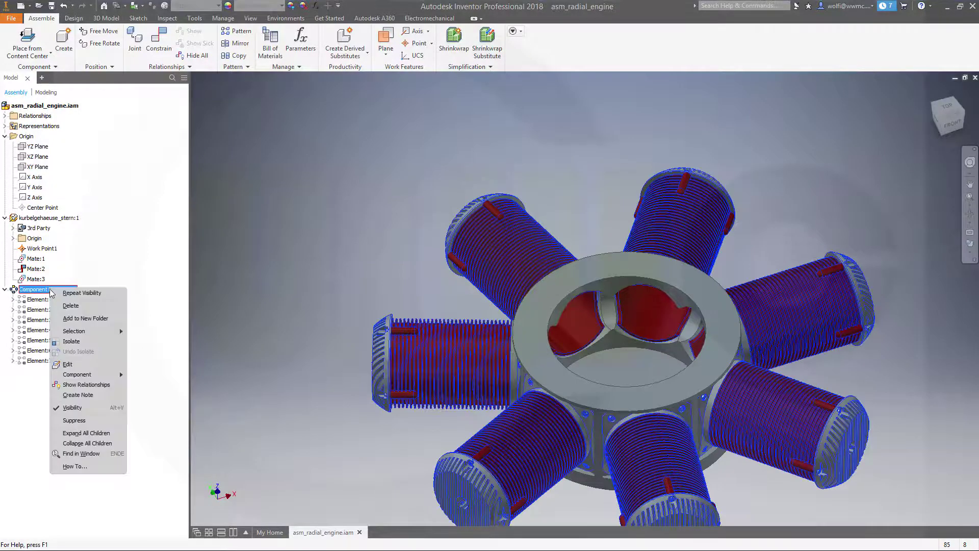
{"action": "left_click", "coordinate": [73, 408]}
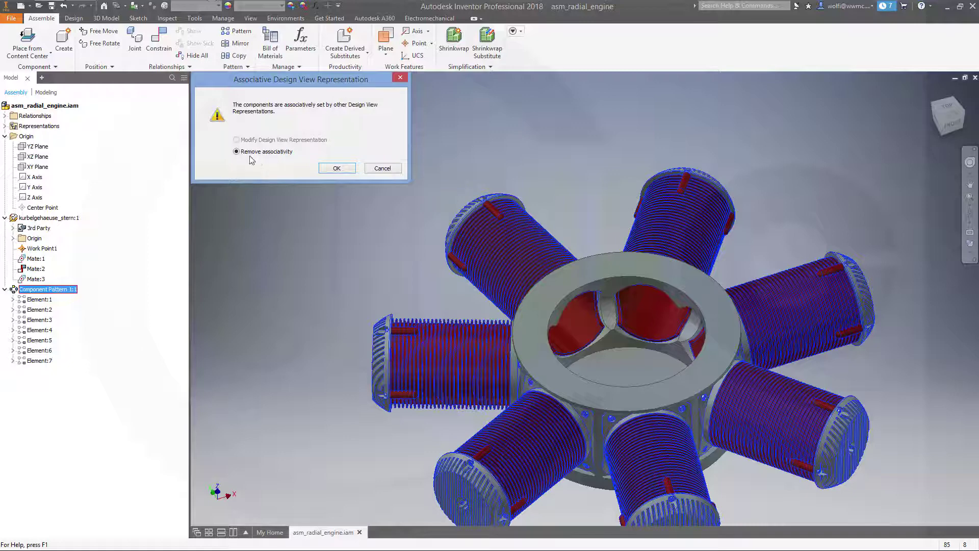
{"action": "left_click", "coordinate": [337, 168]}
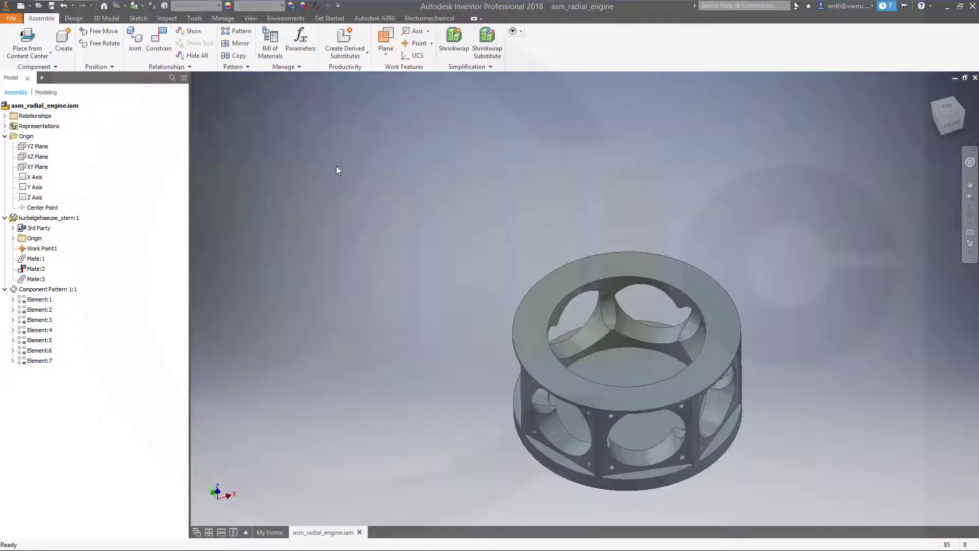
- Make the cylinder component pattern visible again and hide it once more
{"action": "right_click", "coordinate": [58, 289]}
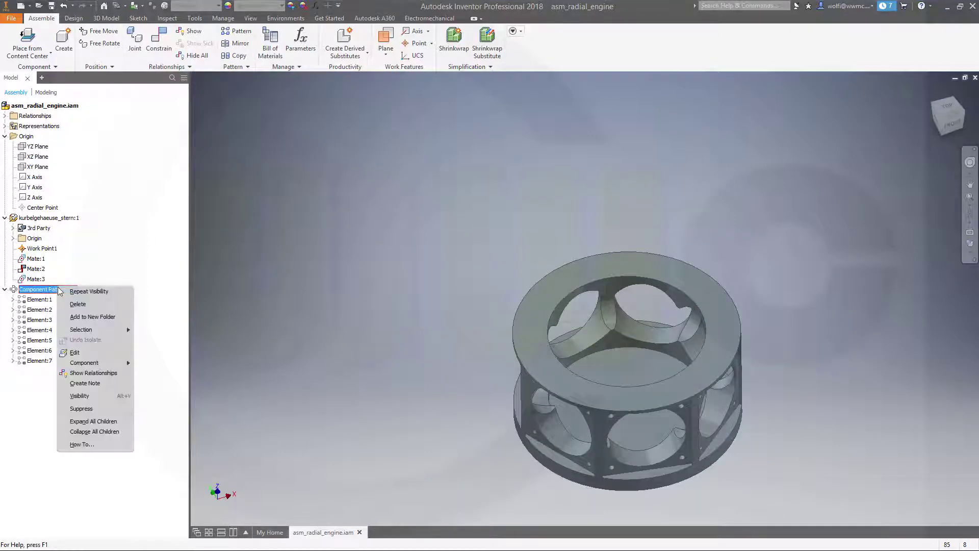
{"action": "left_click", "coordinate": [79, 396]}
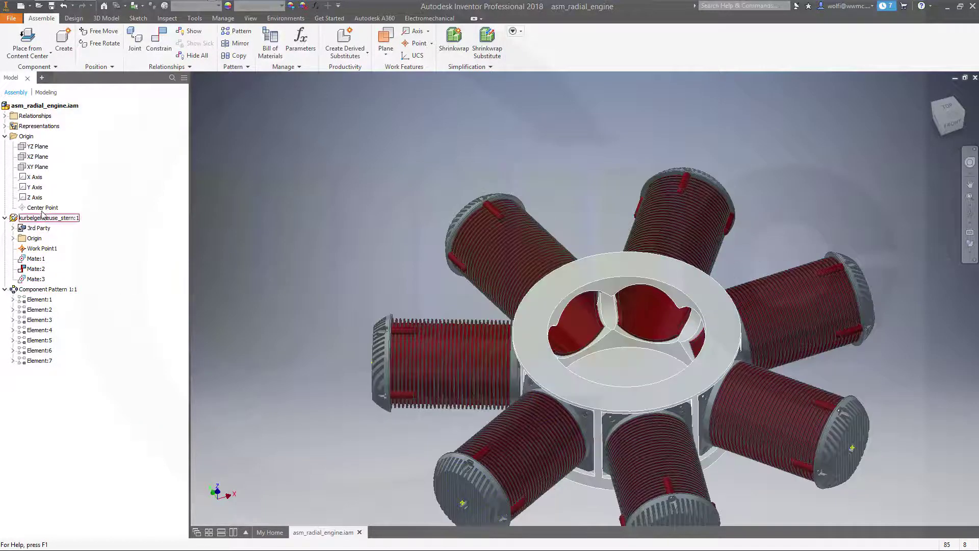
{"action": "right_click", "coordinate": [42, 293]}
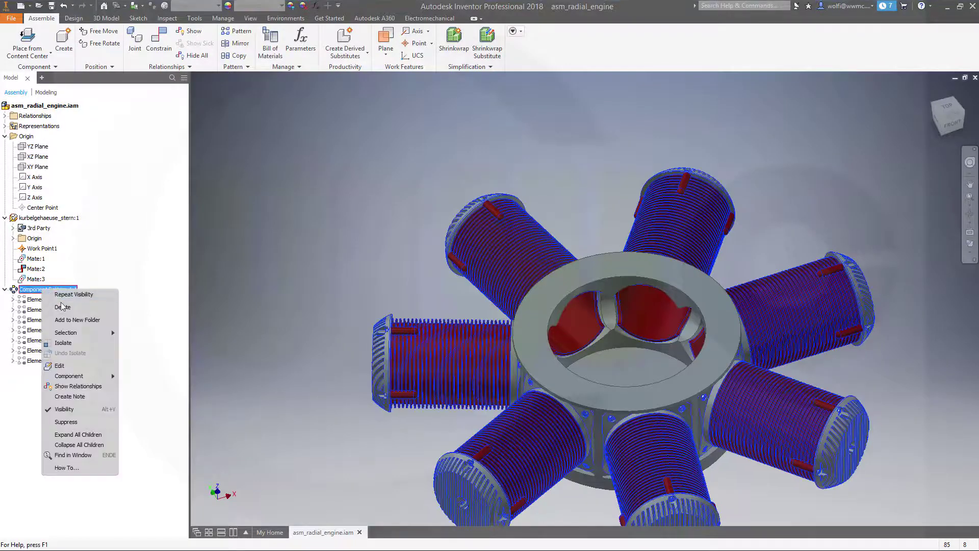
{"action": "left_click", "coordinate": [65, 409]}
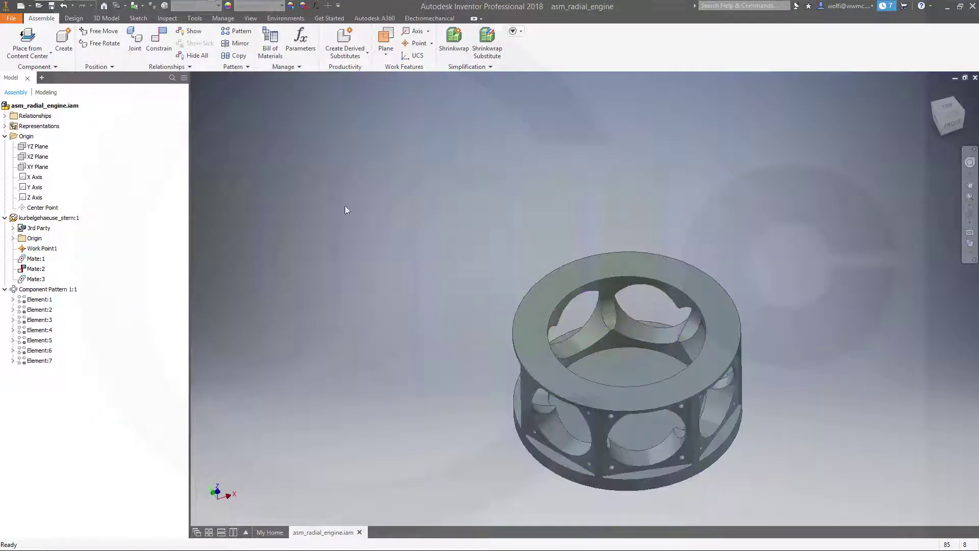
- Create an in-place subassembly named sasm_piston_and_rod from the Norm.iam template, positioned on the main assembly's origin XY plane
{"action": "middle_click_drag", "start_coordinate": [385, 221], "coordinate": [384, 219], "text": "shift"}
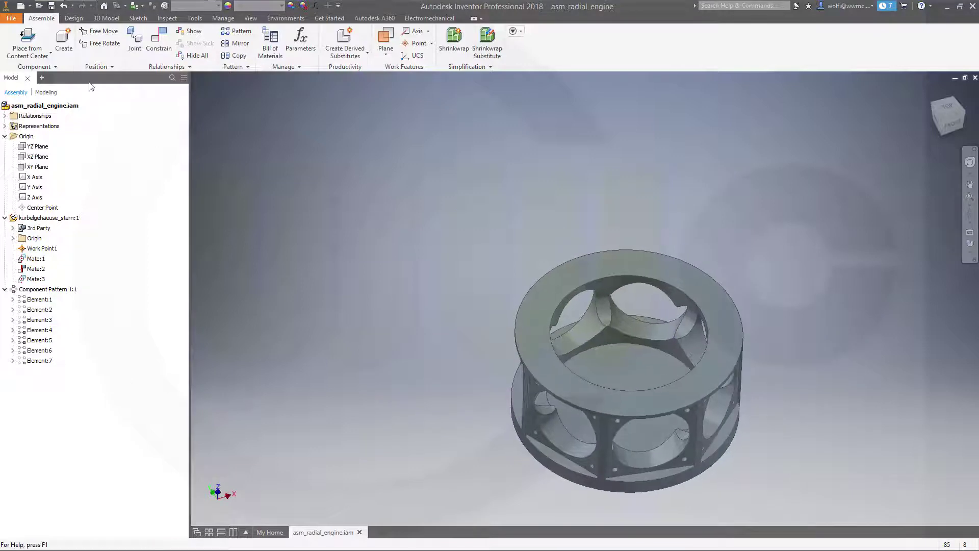
{"action": "left_click", "coordinate": [65, 40]}
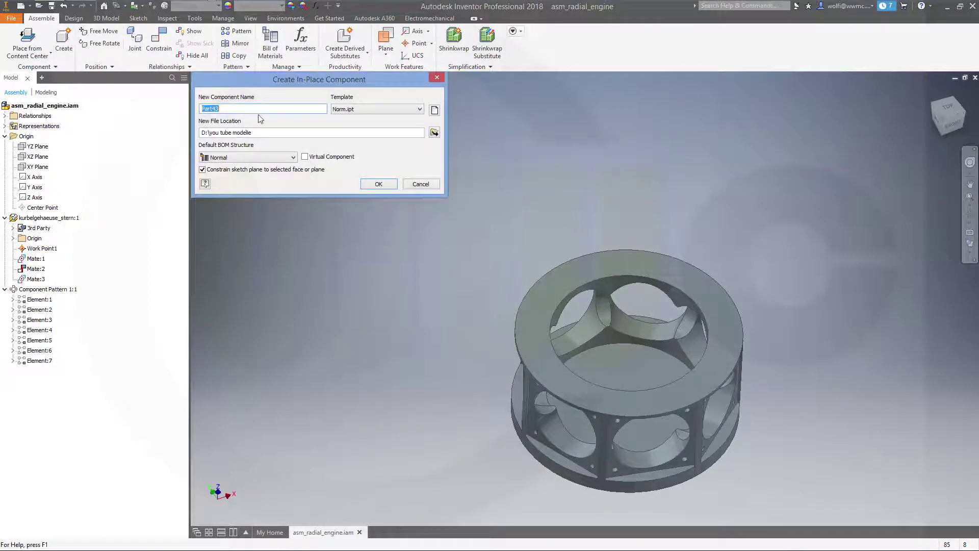
{"action": "type", "text": "sasm_piston_and_rod"}
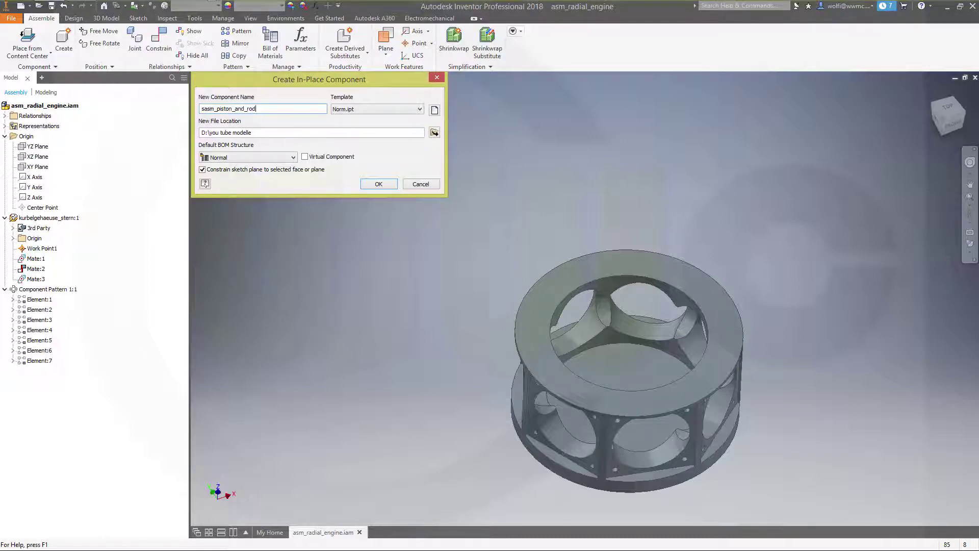
{"action": "left_click", "coordinate": [420, 109]}
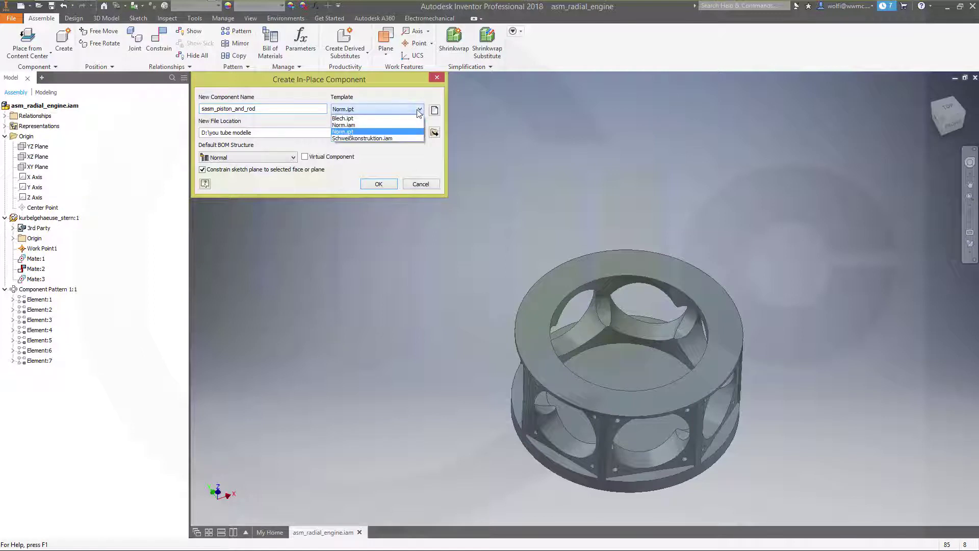
{"action": "left_click", "coordinate": [352, 125]}
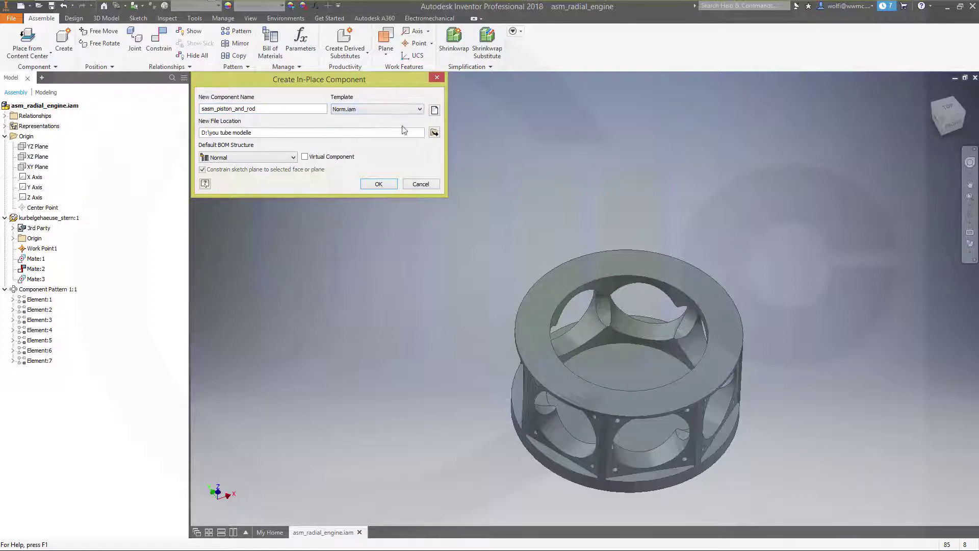
{"action": "left_click", "coordinate": [378, 184]}
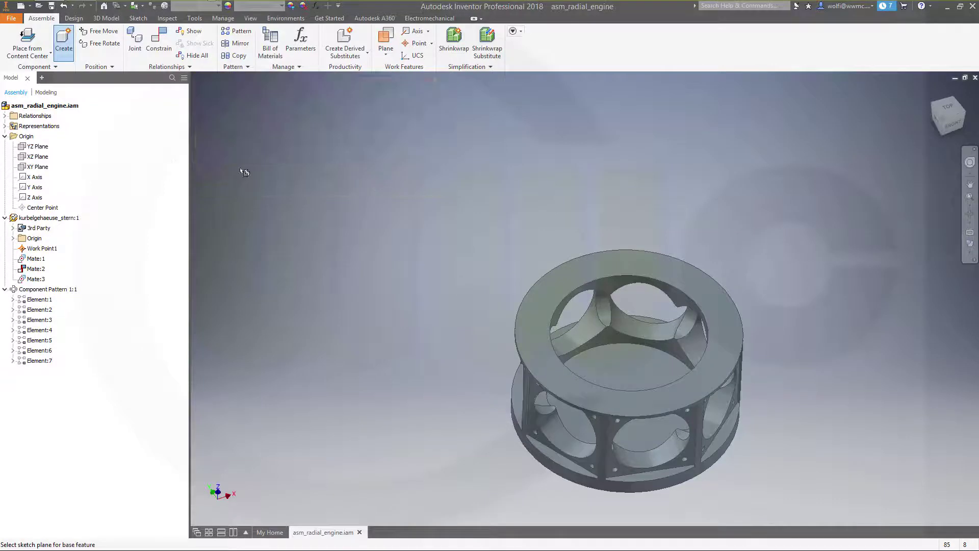
{"action": "left_click", "coordinate": [33, 172]}
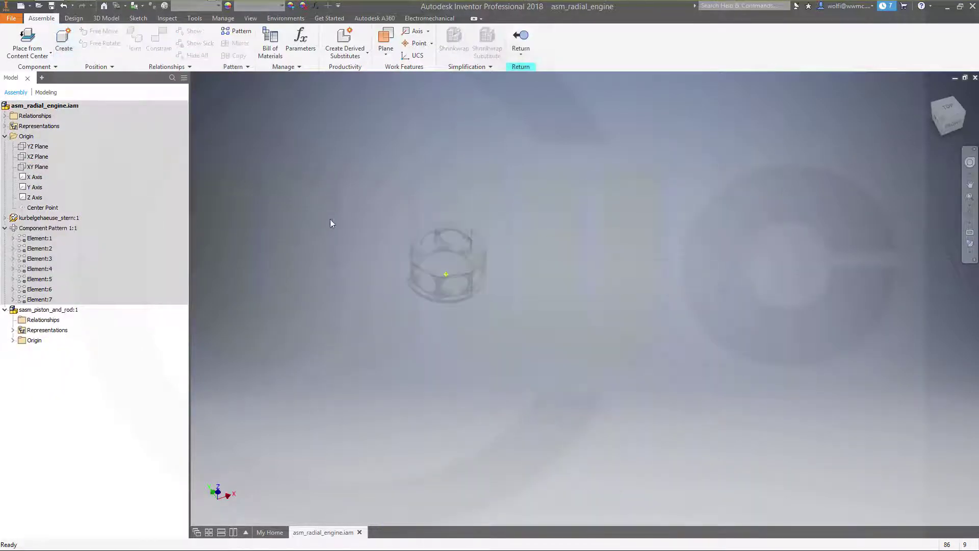
{"action": "scroll", "coordinate": [332, 223], "scroll_direction": "down", "scroll_amount": 3}
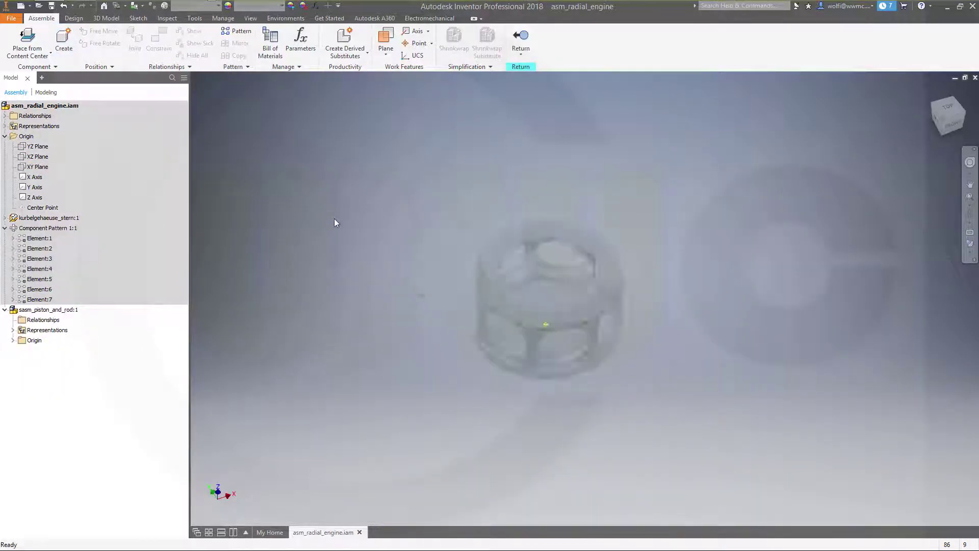
- Place one instance each of kolben_bolzen_stern, kolben_stern and pleuel_stern in the piston and rod subassembly
{"action": "left_click", "coordinate": [49, 56]}
{"action": "left_click", "coordinate": [28, 72]}
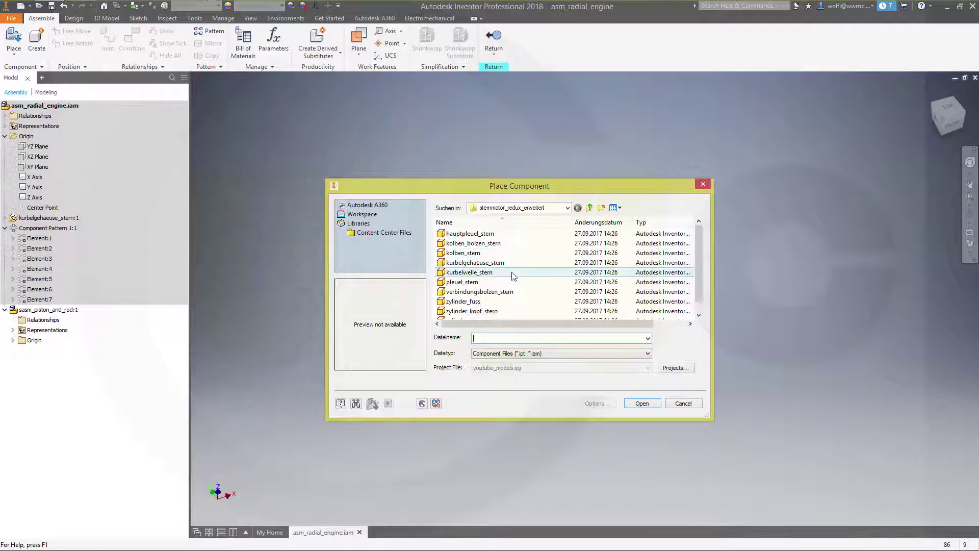
{"action": "left_click", "coordinate": [473, 255]}
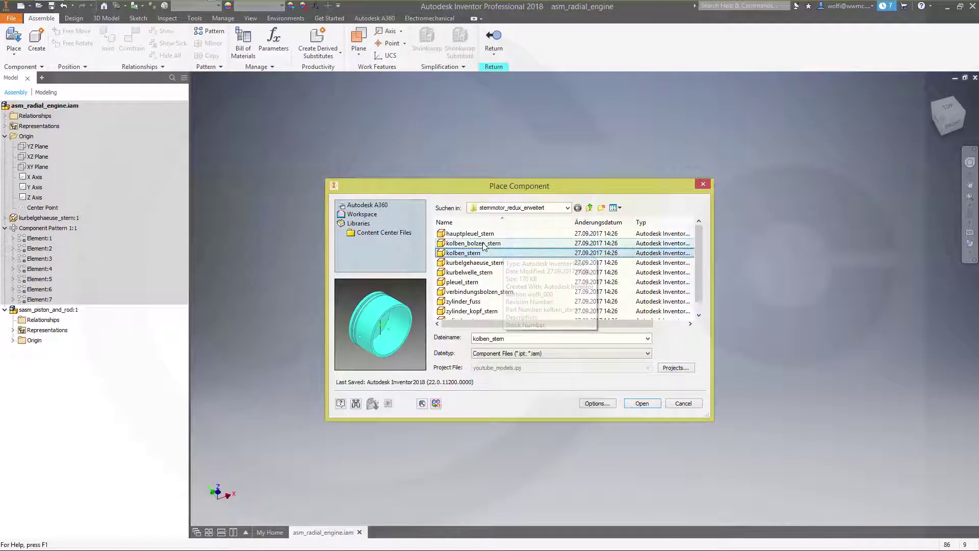
{"action": "left_click", "coordinate": [483, 245], "text": "ctrl"}
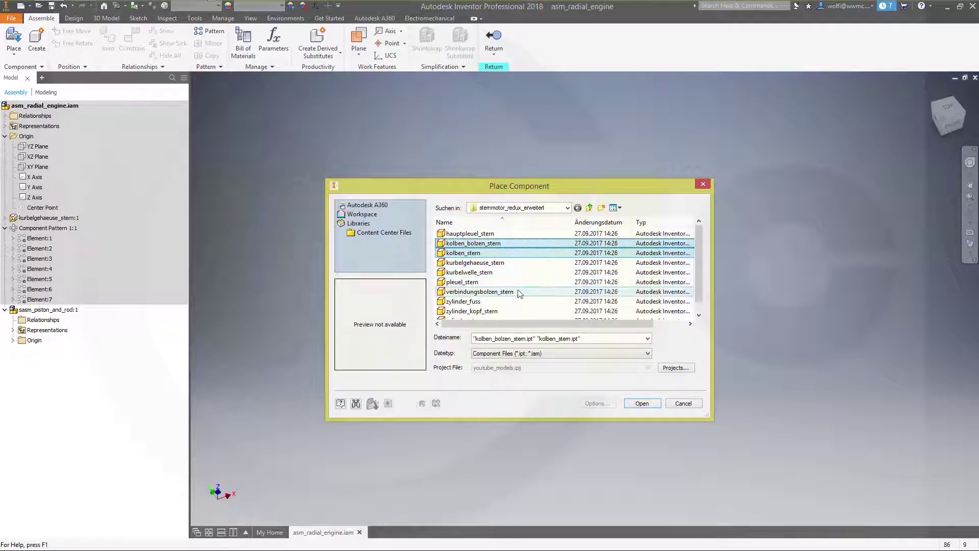
{"action": "left_click", "coordinate": [479, 281], "text": "ctrl"}
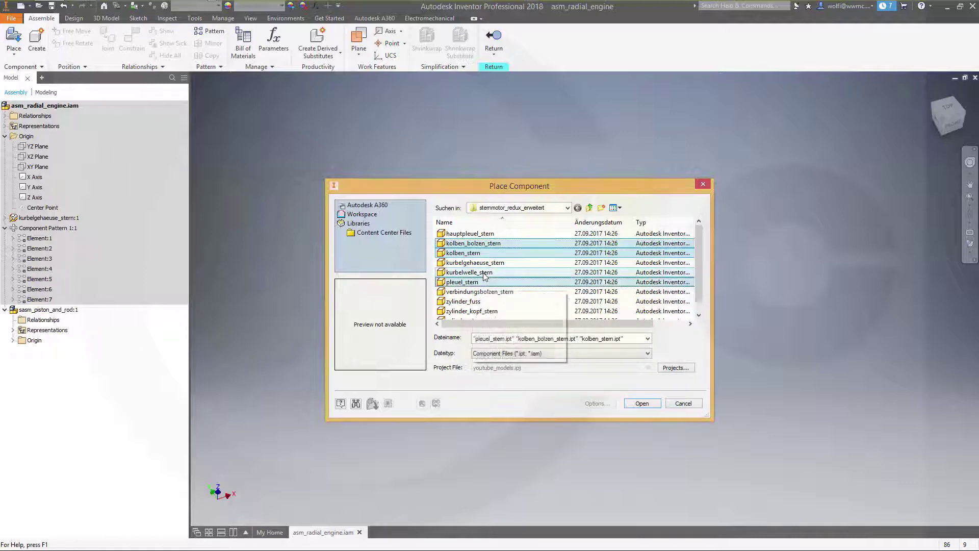
{"action": "left_click", "coordinate": [638, 404]}
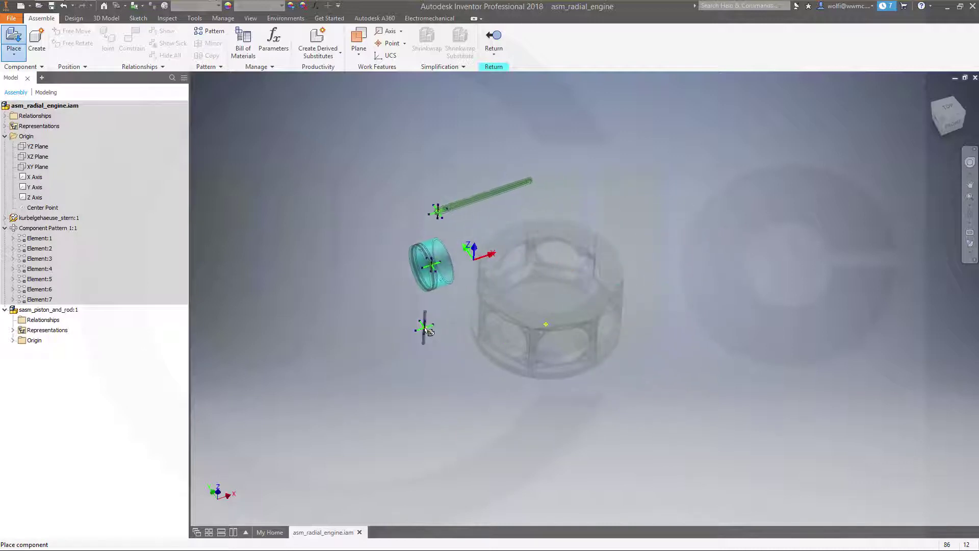
{"action": "left_click", "coordinate": [427, 329]}
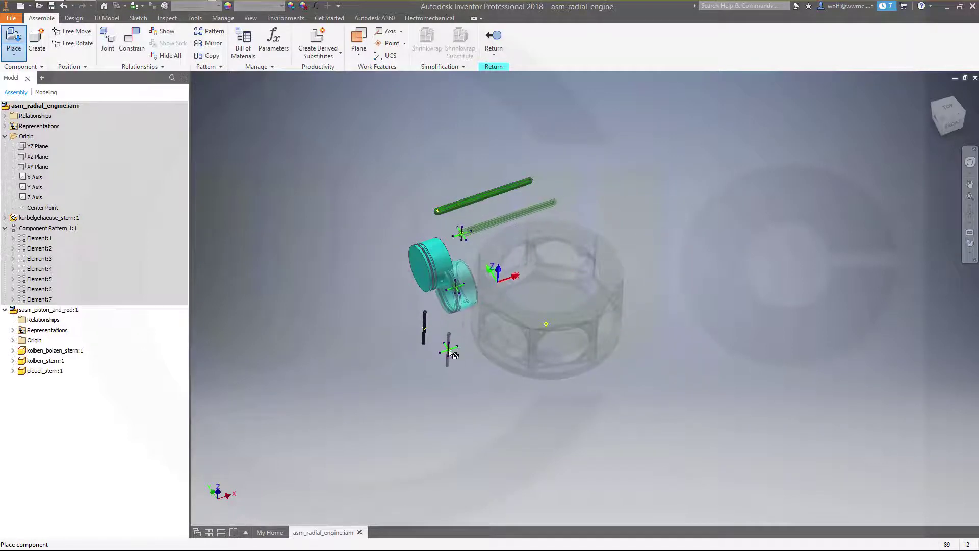
{"action": "key", "text": "Escape"}
- Ground the kolben_stern piston within the piston and rod subassembly
{"action": "scroll", "coordinate": [382, 249], "scroll_direction": "down", "scroll_amount": 2}
{"action": "scroll", "coordinate": [403, 266], "scroll_direction": "up", "scroll_amount": 4}
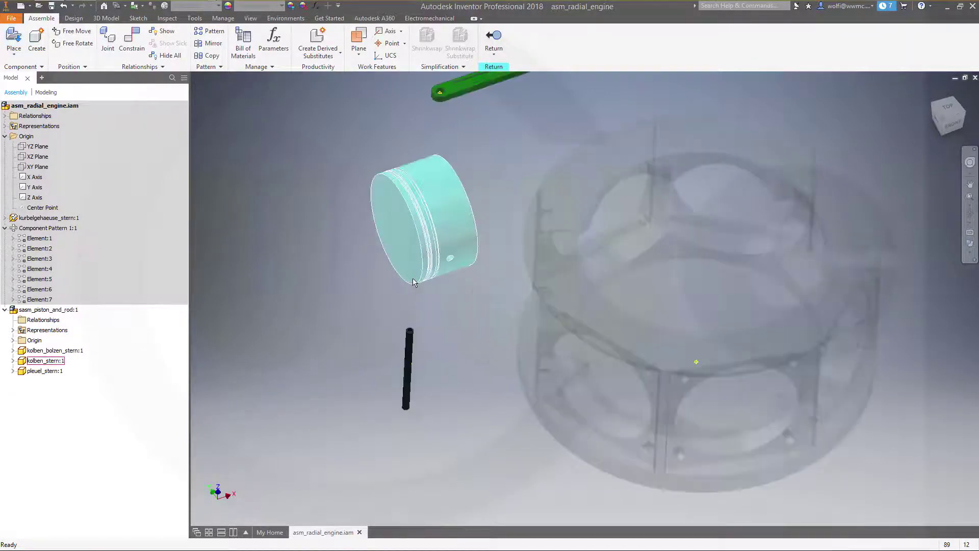
{"action": "scroll", "coordinate": [412, 278], "scroll_direction": "down", "scroll_amount": 3}
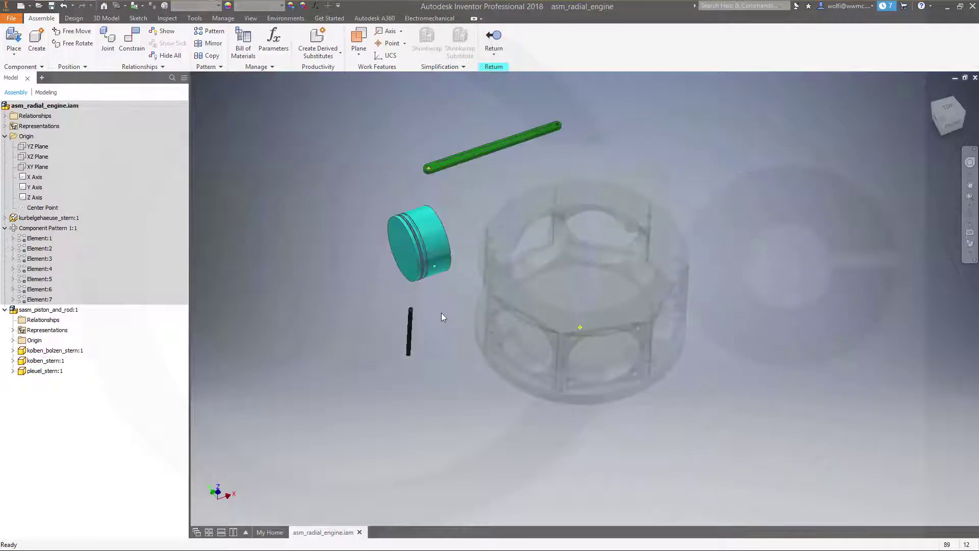
{"action": "right_click", "coordinate": [49, 363]}
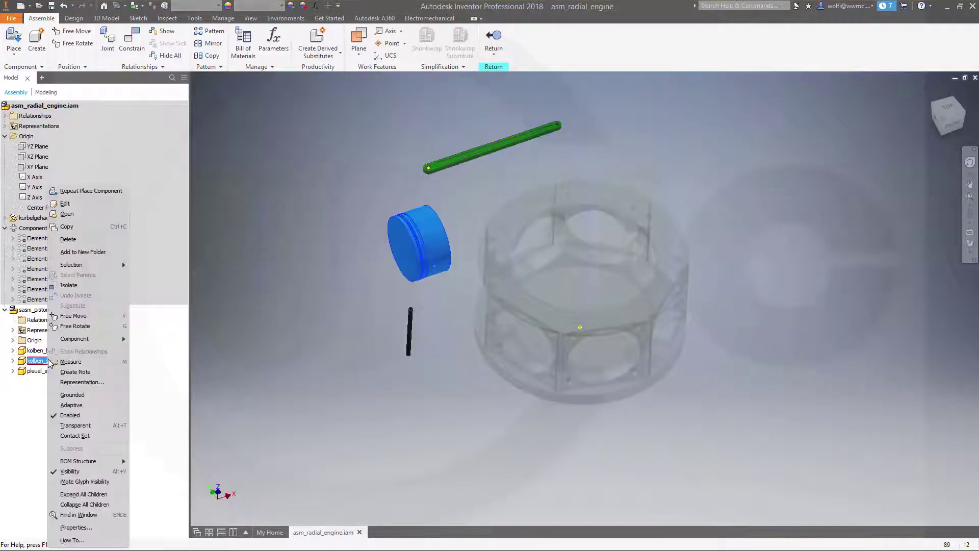
{"action": "left_click", "coordinate": [72, 396]}
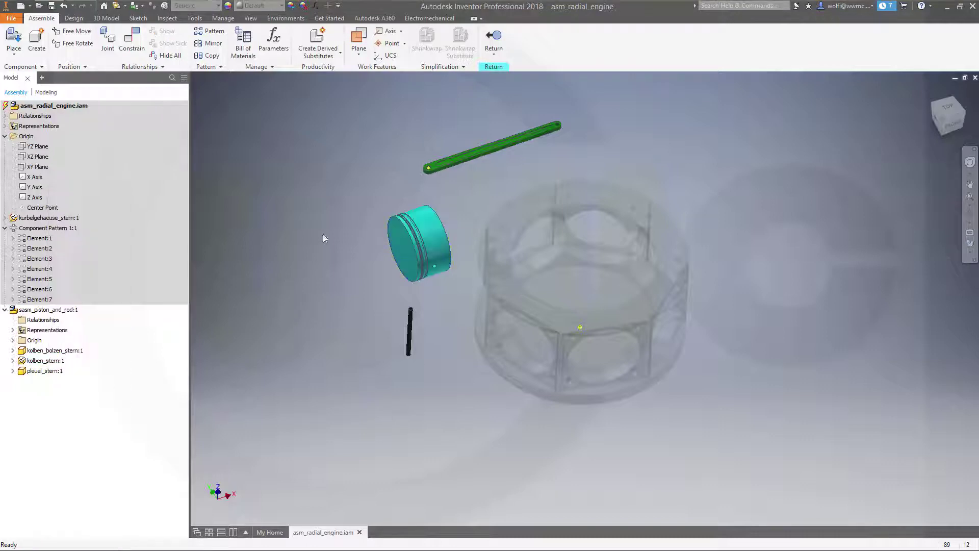
- Mate the piston pin's axis with the axis of the piston's pin hole at 0 mm offset
{"action": "scroll", "coordinate": [339, 222], "scroll_direction": "down", "scroll_amount": 2}
{"action": "scroll", "coordinate": [339, 223], "scroll_direction": "up", "scroll_amount": 4}
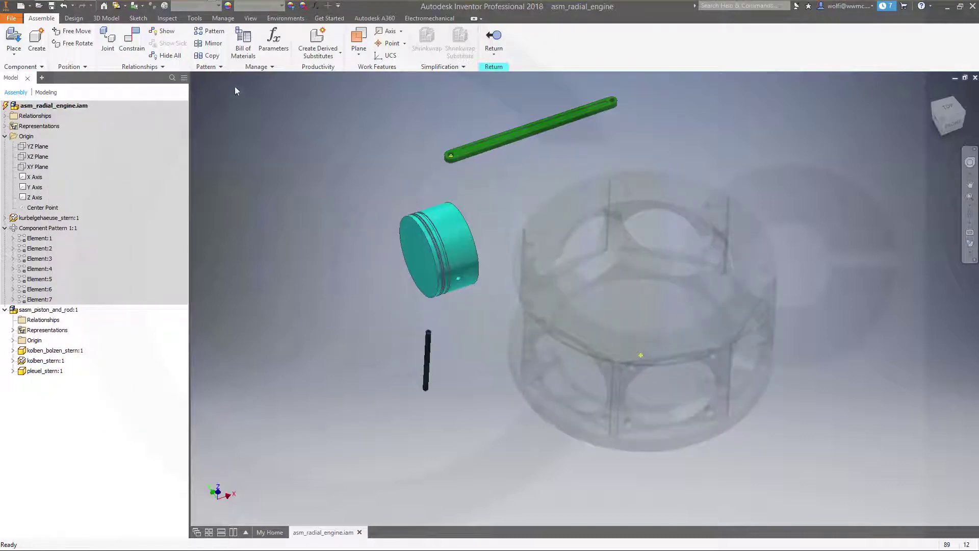
{"action": "left_click", "coordinate": [132, 41]}
{"action": "scroll", "coordinate": [444, 403], "scroll_direction": "up", "scroll_amount": 5}
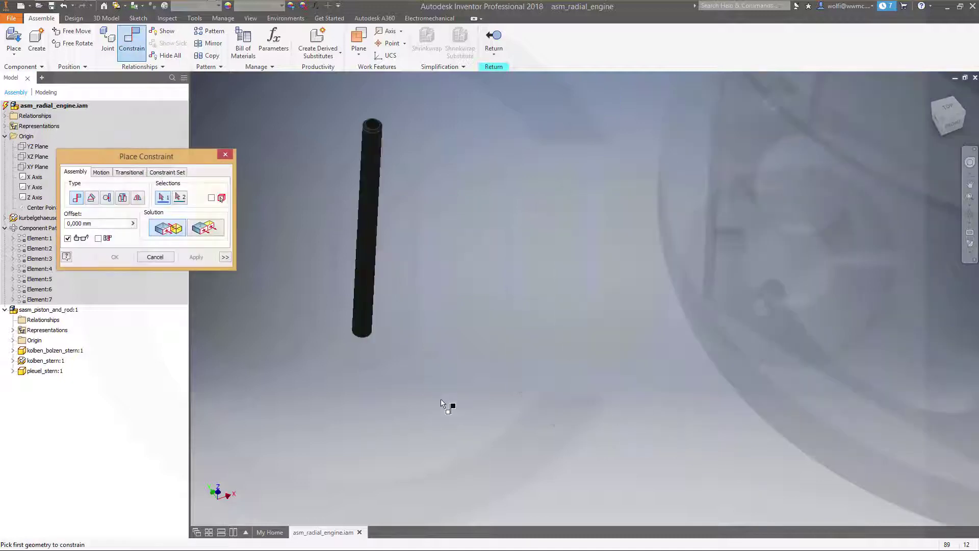
{"action": "left_click", "coordinate": [372, 284]}
{"action": "scroll", "coordinate": [433, 245], "scroll_direction": "down", "scroll_amount": 3}
{"action": "scroll", "coordinate": [443, 107], "scroll_direction": "up", "scroll_amount": 5}
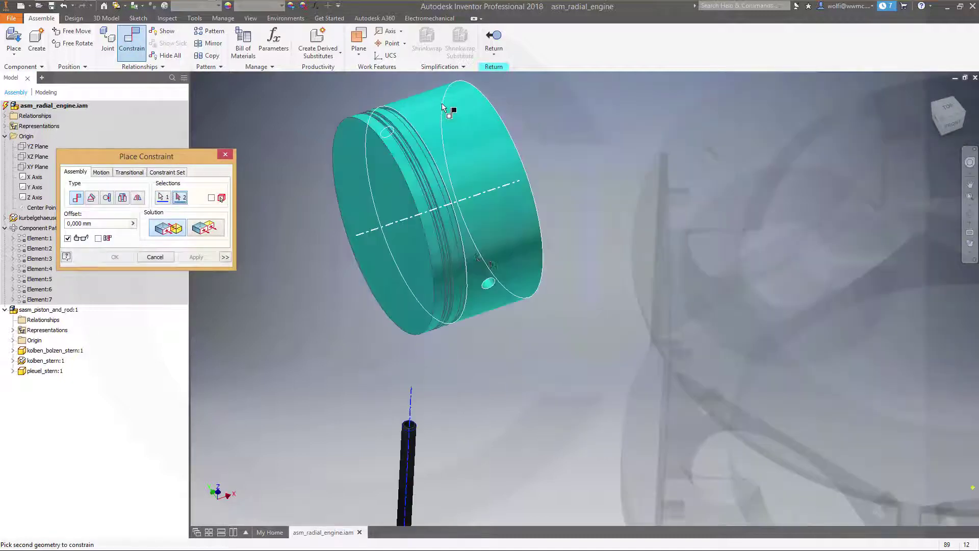
{"action": "scroll", "coordinate": [490, 320], "scroll_direction": "up", "scroll_amount": 4}
{"action": "left_click", "coordinate": [481, 199]}
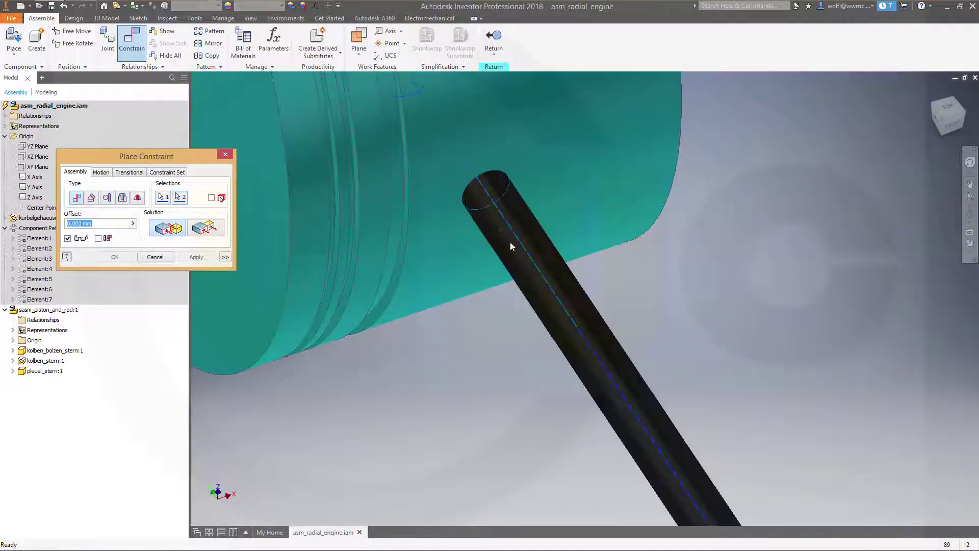
{"action": "scroll", "coordinate": [511, 245], "scroll_direction": "down", "scroll_amount": 5}
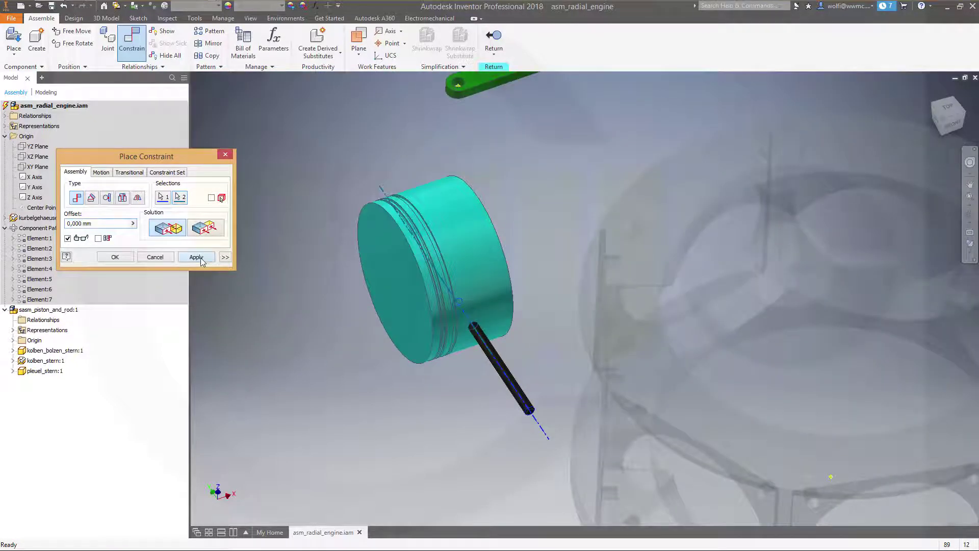
{"action": "left_click", "coordinate": [201, 258]}
{"action": "scroll", "coordinate": [552, 194], "scroll_direction": "down", "scroll_amount": 3}
{"action": "scroll", "coordinate": [537, 185], "scroll_direction": "up", "scroll_amount": 3}
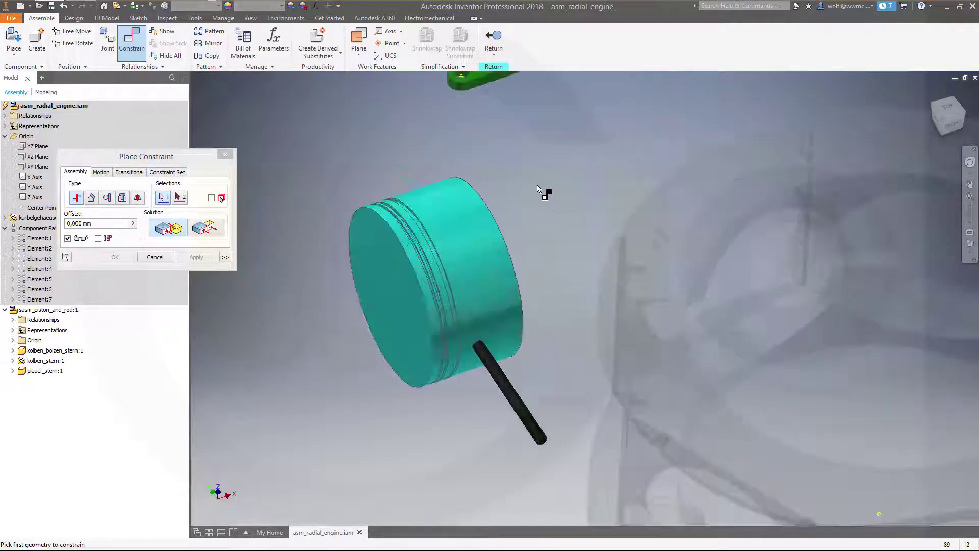
{"action": "middle_click_drag", "start_coordinate": [472, 120], "coordinate": [447, 247]}
{"action": "scroll", "coordinate": [417, 231], "scroll_direction": "down", "scroll_amount": 2}
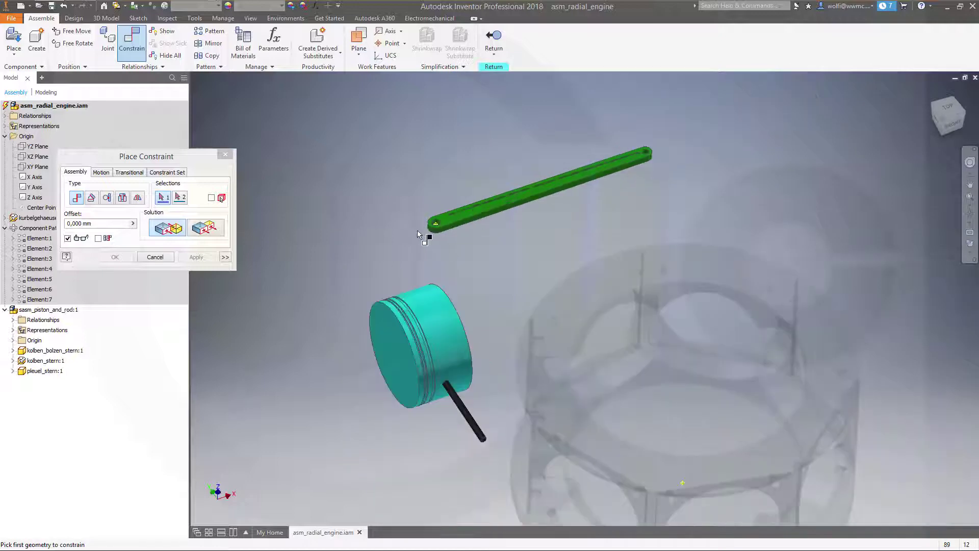
{"action": "scroll", "coordinate": [427, 223], "scroll_direction": "up", "scroll_amount": 5}
{"action": "left_click", "coordinate": [530, 190]}
{"action": "scroll", "coordinate": [643, 345], "scroll_direction": "down", "scroll_amount": 4}
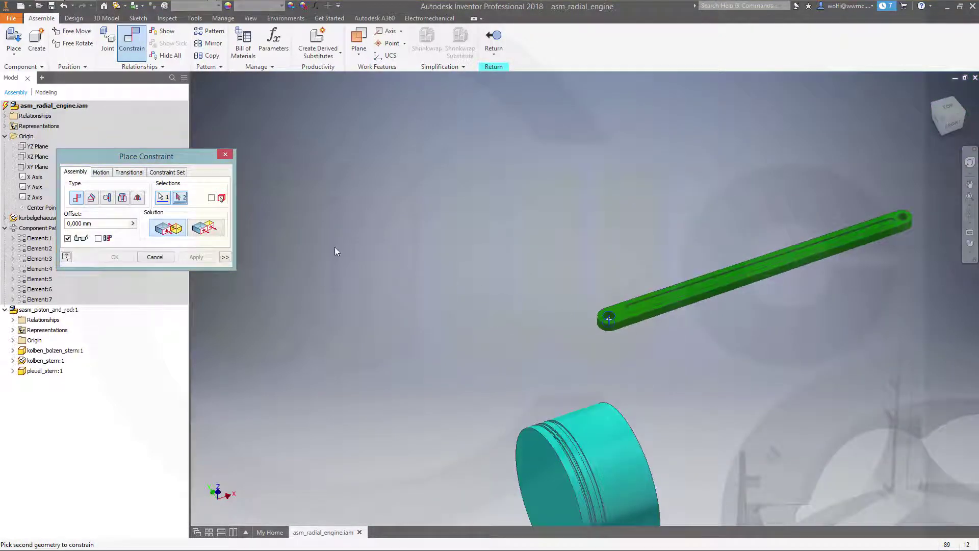
{"action": "key", "text": "Escape"}
- Mate the hole axis at the connecting rod's end farther from the piston with the piston pin's axis at 0 mm offset
{"action": "key", "text": "c"}
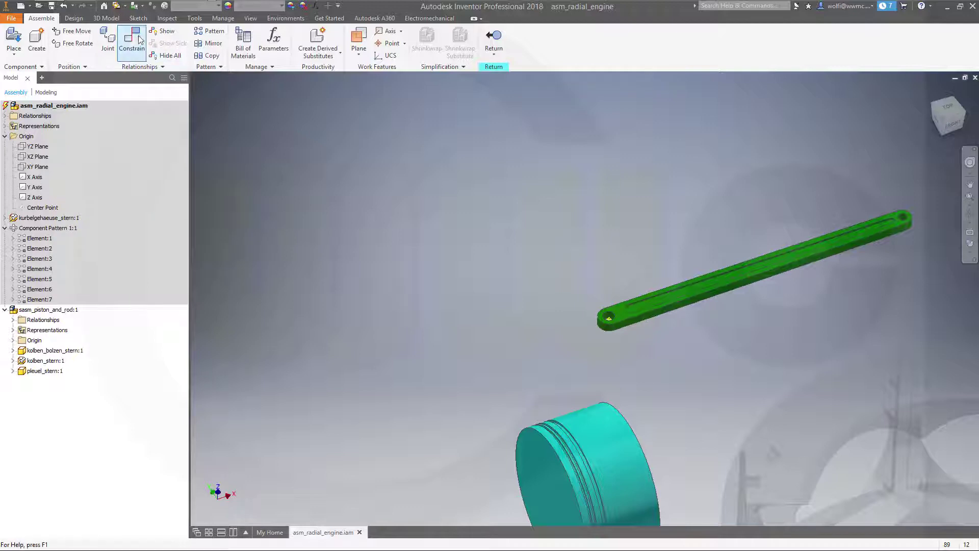
{"action": "scroll", "coordinate": [918, 226], "scroll_direction": "up", "scroll_amount": 5}
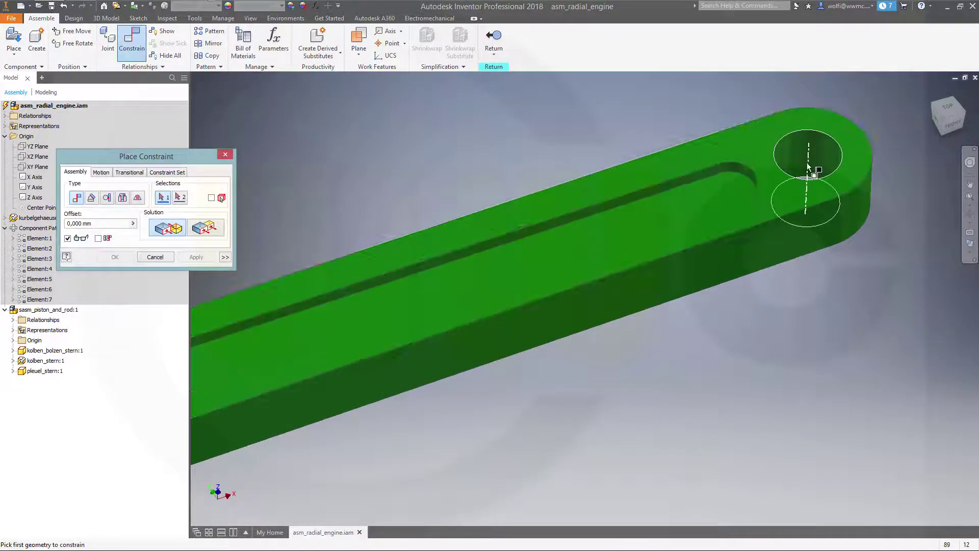
{"action": "left_click", "coordinate": [811, 171]}
{"action": "scroll", "coordinate": [704, 354], "scroll_direction": "down", "scroll_amount": 5}
{"action": "middle_click_drag", "start_coordinate": [625, 405], "coordinate": [617, 266]}
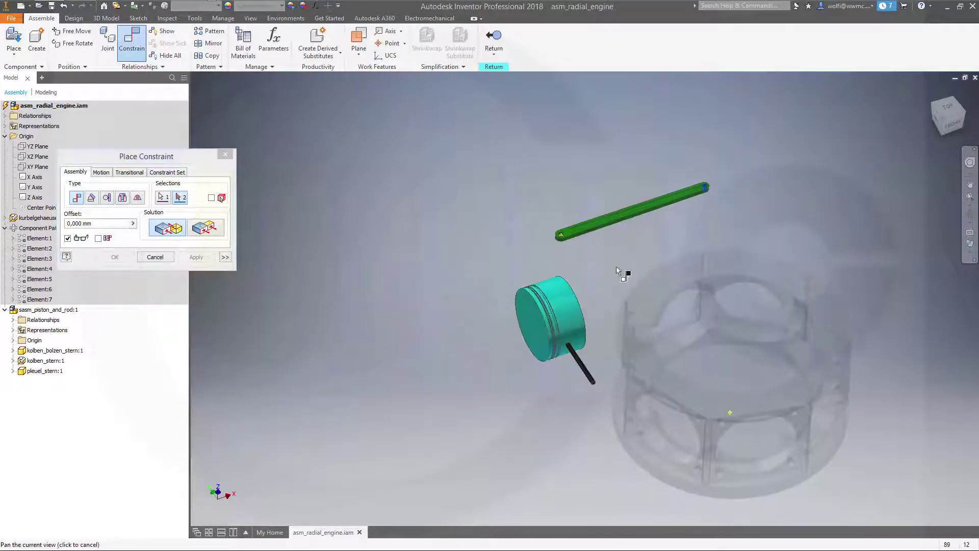
{"action": "left_click", "coordinate": [584, 373]}
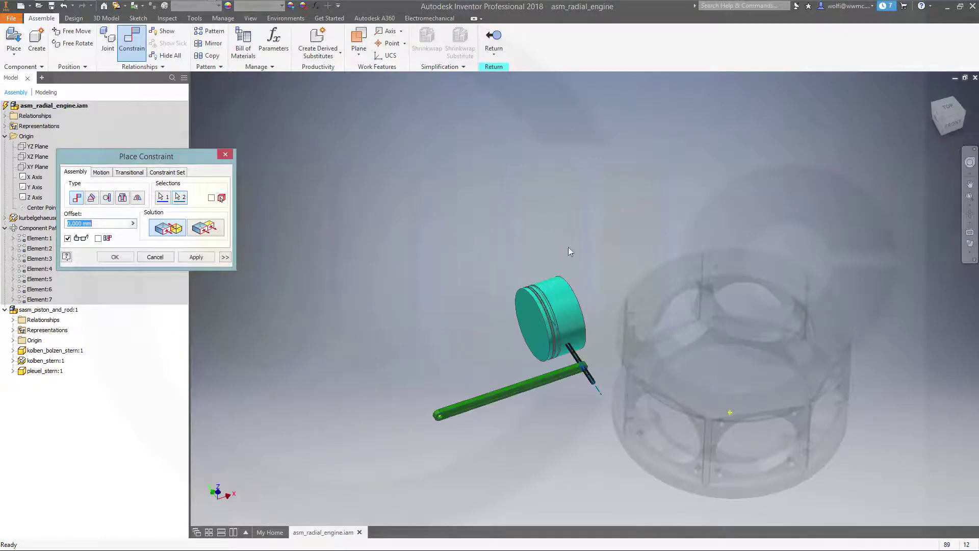
{"action": "left_click", "coordinate": [193, 258]}
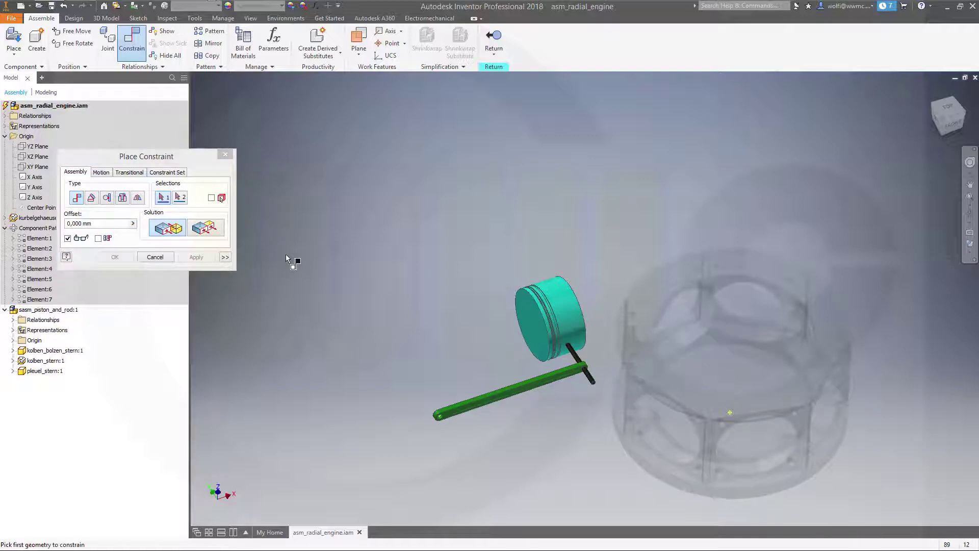
- Mate the XY plane of pleuel_stern with the piston's XZ plane at 0 mm offset
{"action": "left_click_drag", "start_coordinate": [196, 162], "coordinate": [371, 133]}
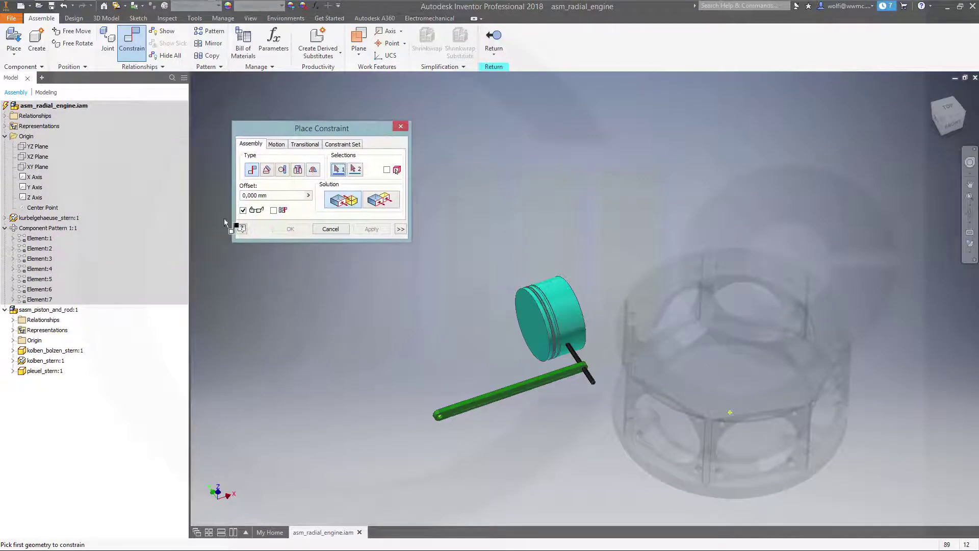
{"action": "left_click", "coordinate": [13, 372]}
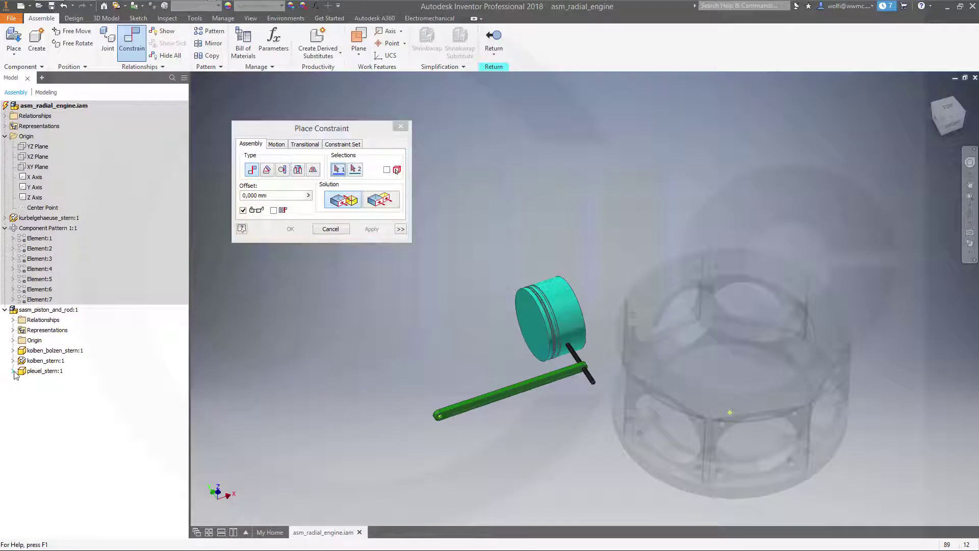
{"action": "left_click", "coordinate": [21, 392]}
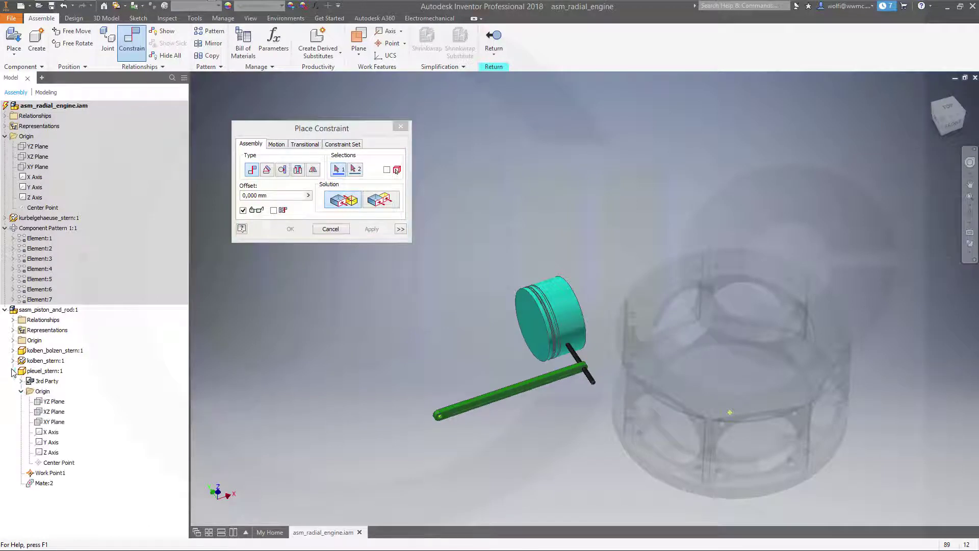
{"action": "left_click", "coordinate": [13, 360]}
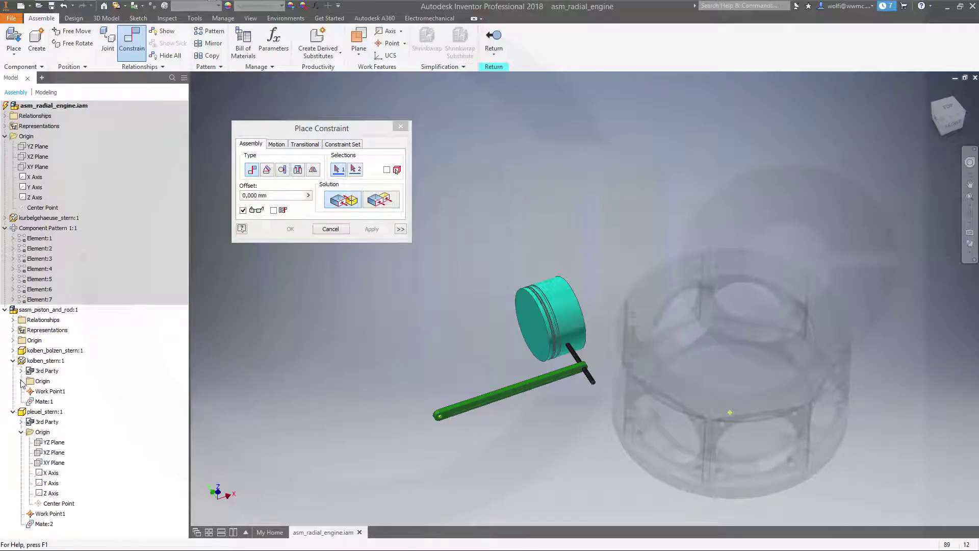
{"action": "left_click", "coordinate": [20, 381]}
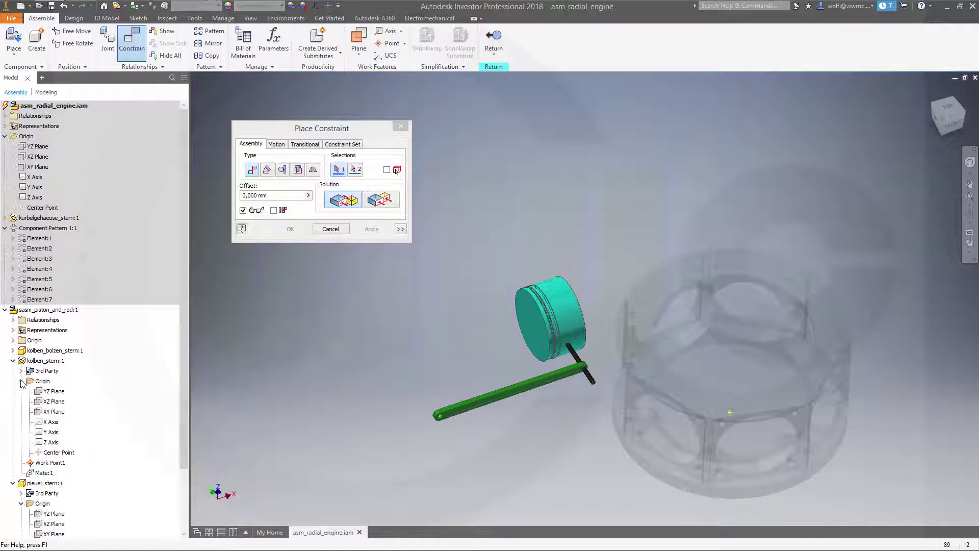
{"action": "left_click", "coordinate": [12, 340]}
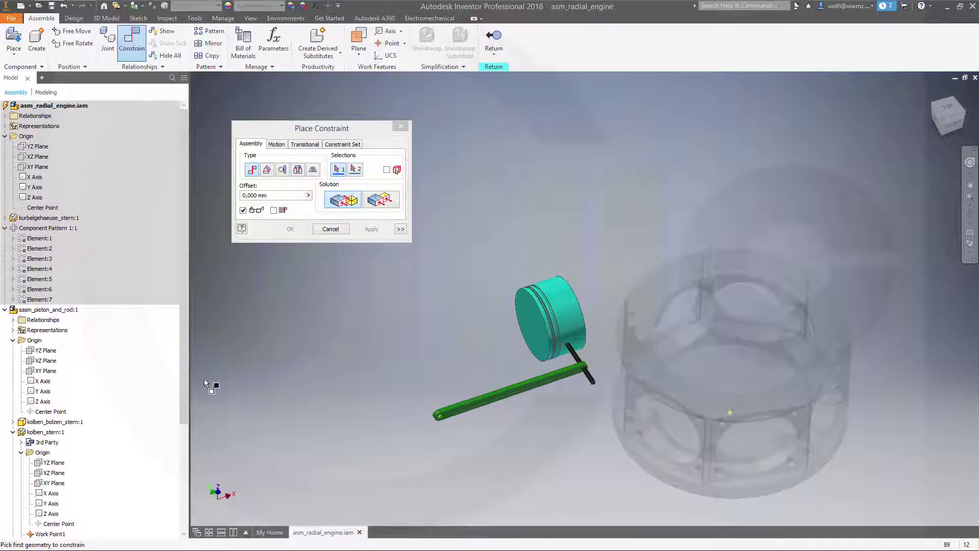
{"action": "left_click", "coordinate": [13, 340]}
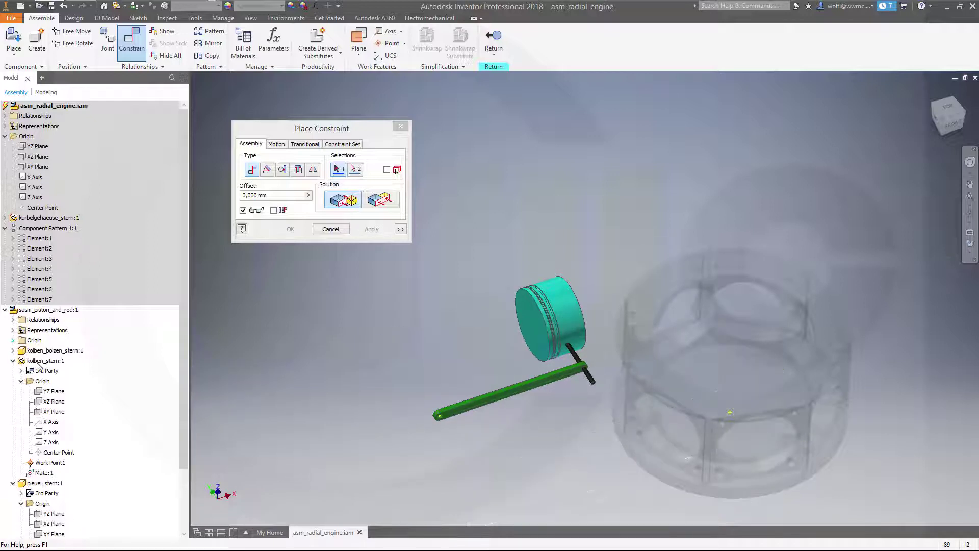
{"action": "left_click", "coordinate": [12, 351]}
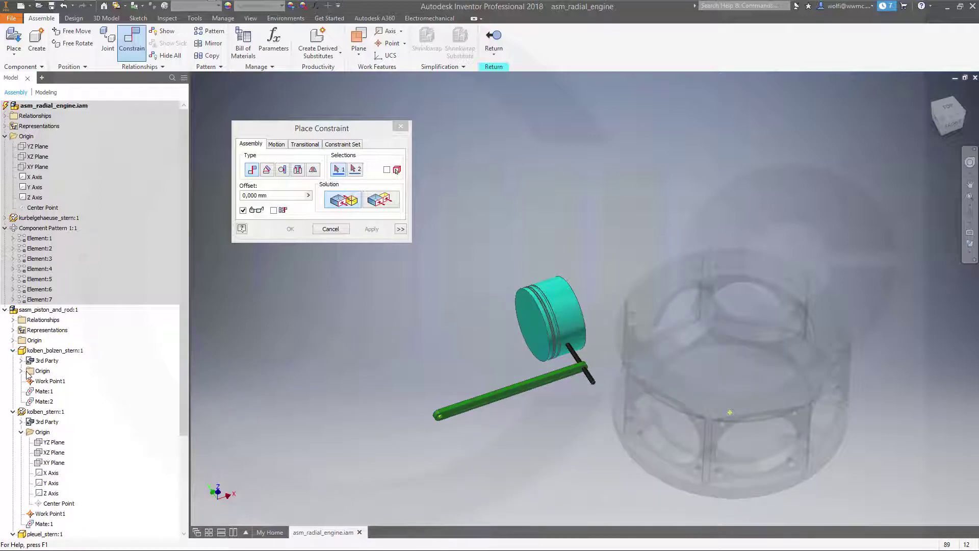
{"action": "left_click", "coordinate": [22, 372]}
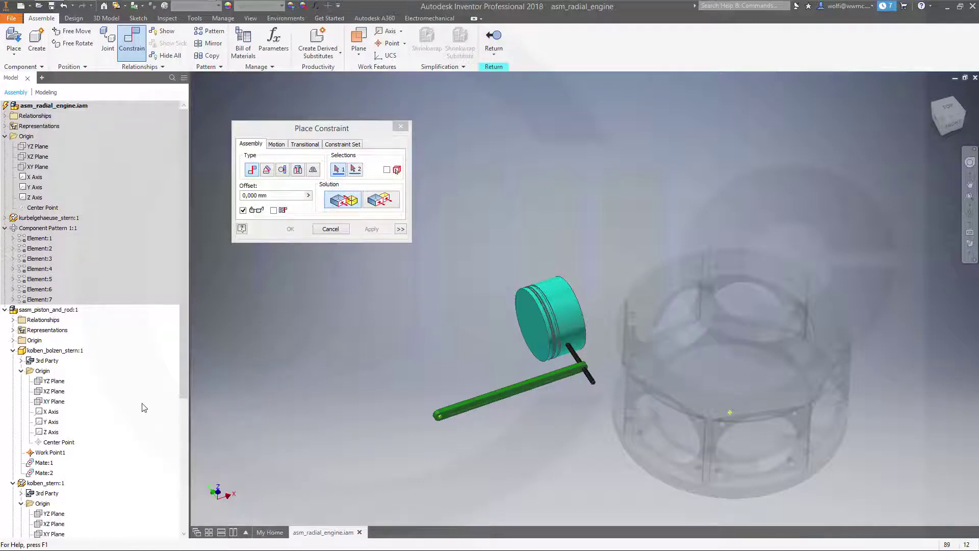
{"action": "scroll", "coordinate": [144, 408], "scroll_direction": "down", "scroll_amount": 4}
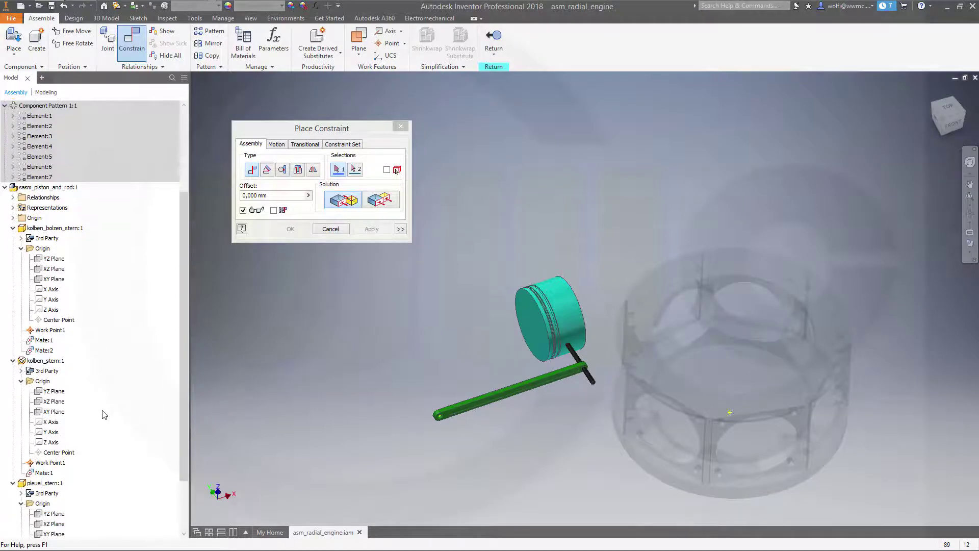
{"action": "scroll", "coordinate": [104, 414], "scroll_direction": "down", "scroll_amount": 3}
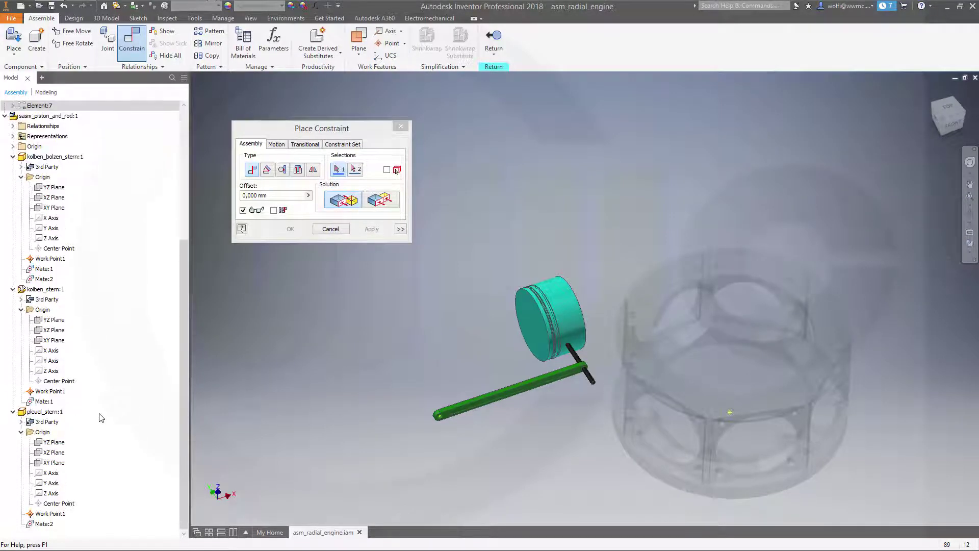
{"action": "left_click", "coordinate": [51, 463]}
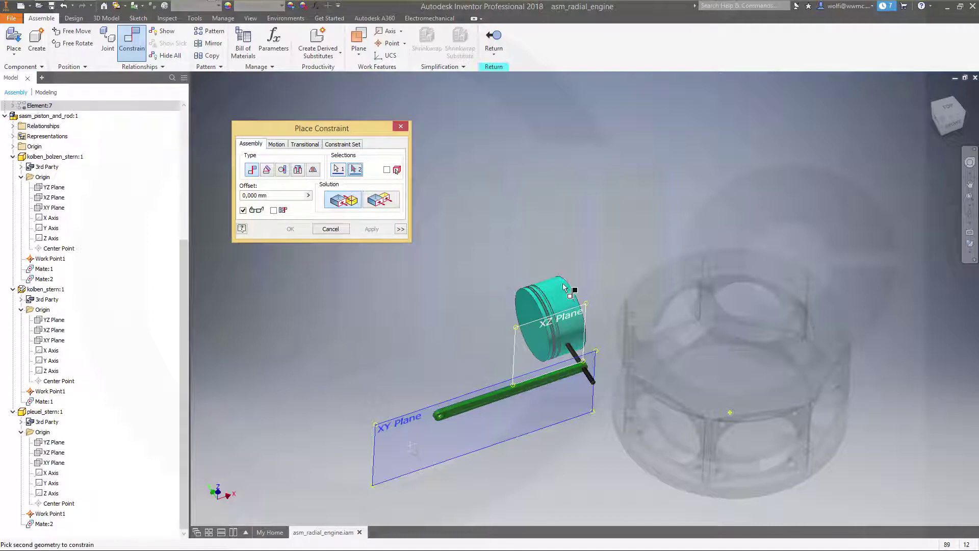
{"action": "left_click", "coordinate": [562, 296]}
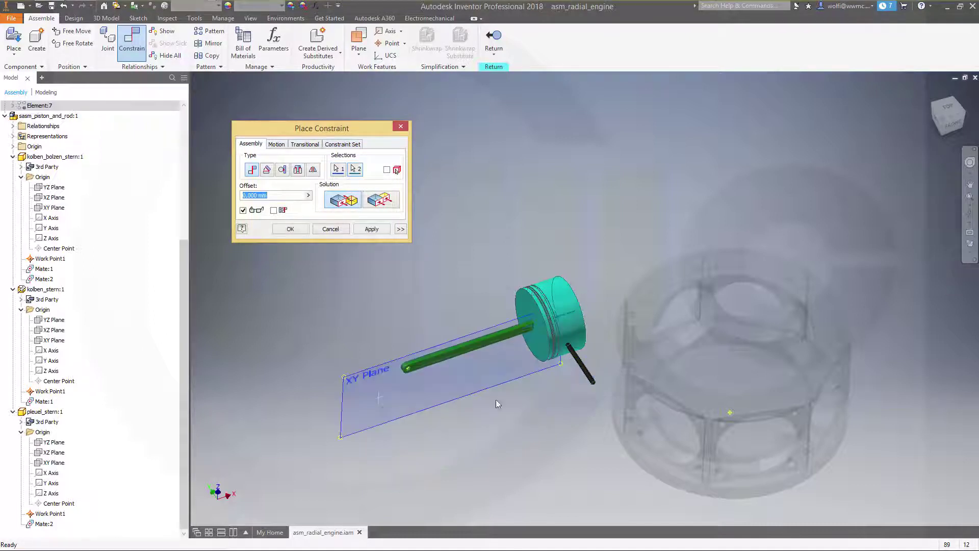
{"action": "left_click", "coordinate": [371, 229]}
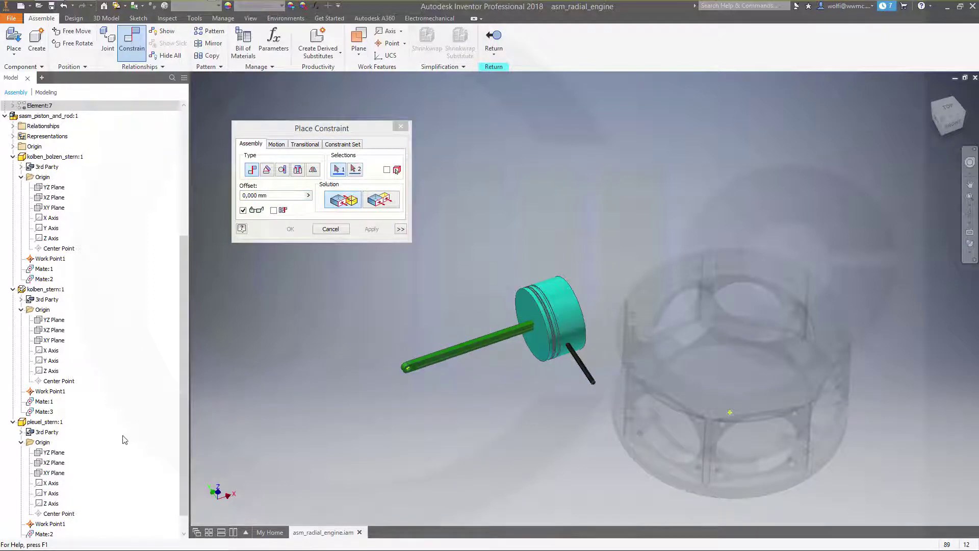
- Mate the piston pin's XY plane with the connecting rod's XY plane at 0 mm offset and finish constraining
{"action": "left_click", "coordinate": [55, 212]}
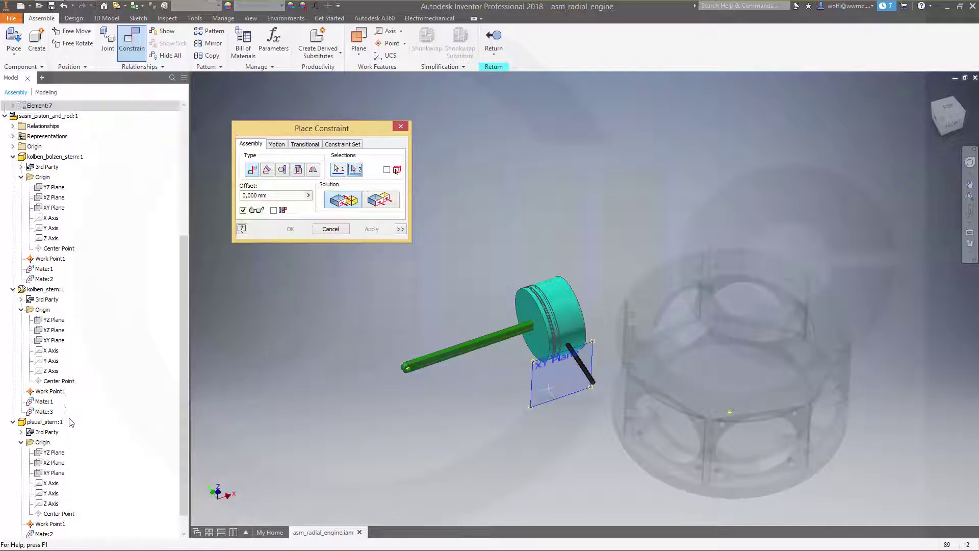
{"action": "left_click", "coordinate": [54, 473]}
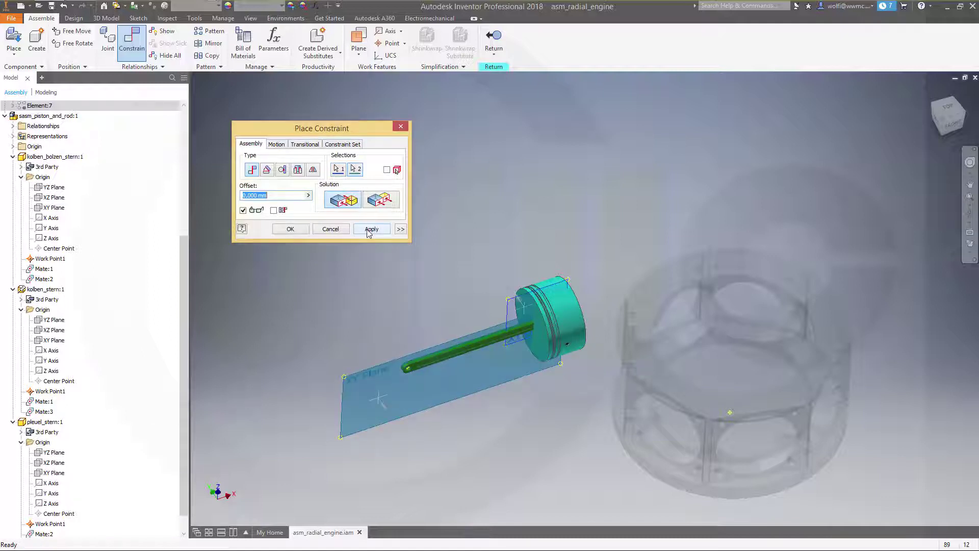
{"action": "left_click", "coordinate": [291, 229]}
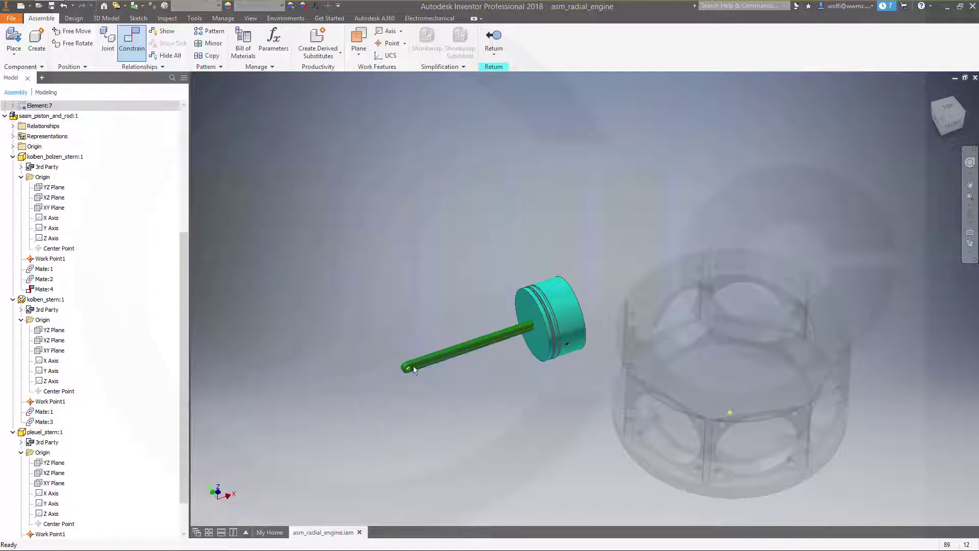
- Swing the connecting rod around its pin to the crankcase side of the piston and return to the top-level assembly
{"action": "left_click_drag", "start_coordinate": [409, 369], "coordinate": [699, 283]}
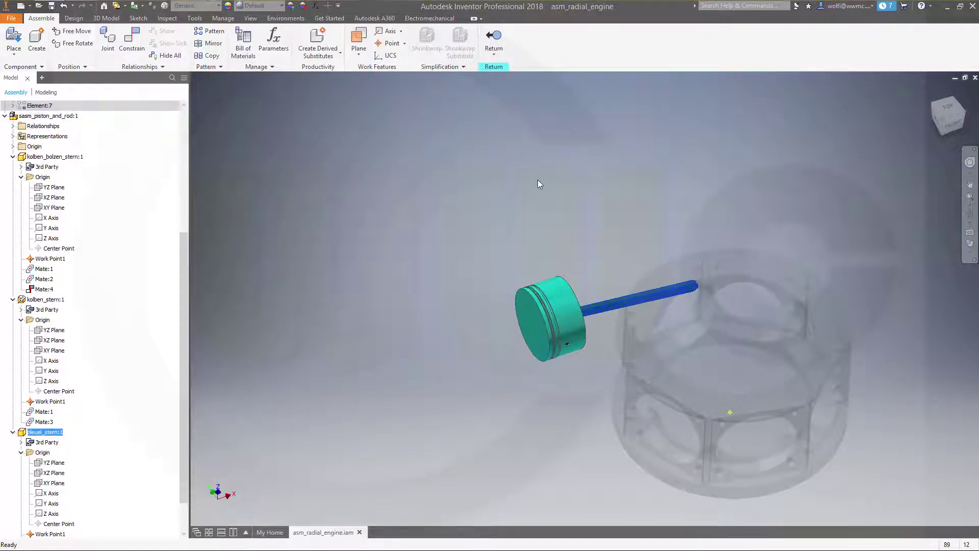
{"action": "middle_click_drag", "start_coordinate": [436, 288], "coordinate": [409, 337], "text": "shift"}
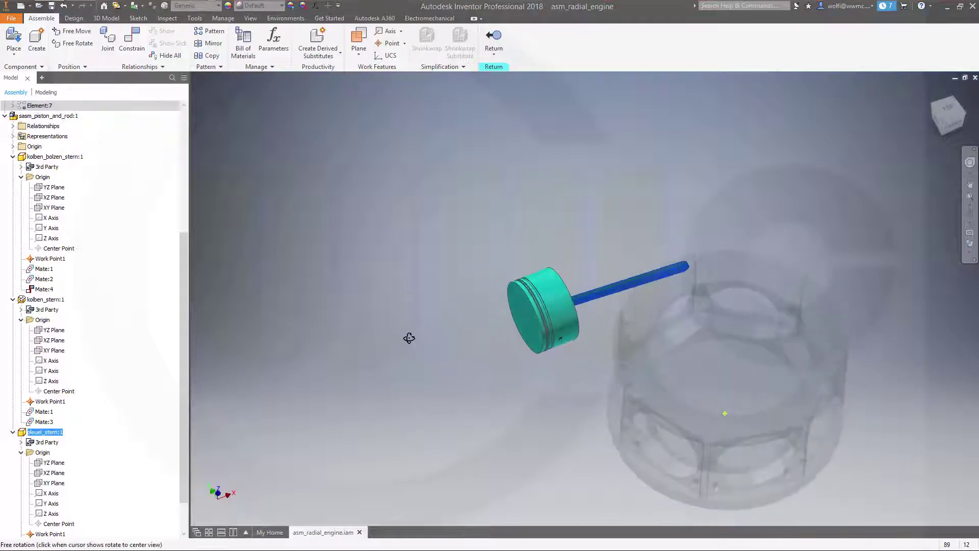
{"action": "left_click", "coordinate": [494, 47]}
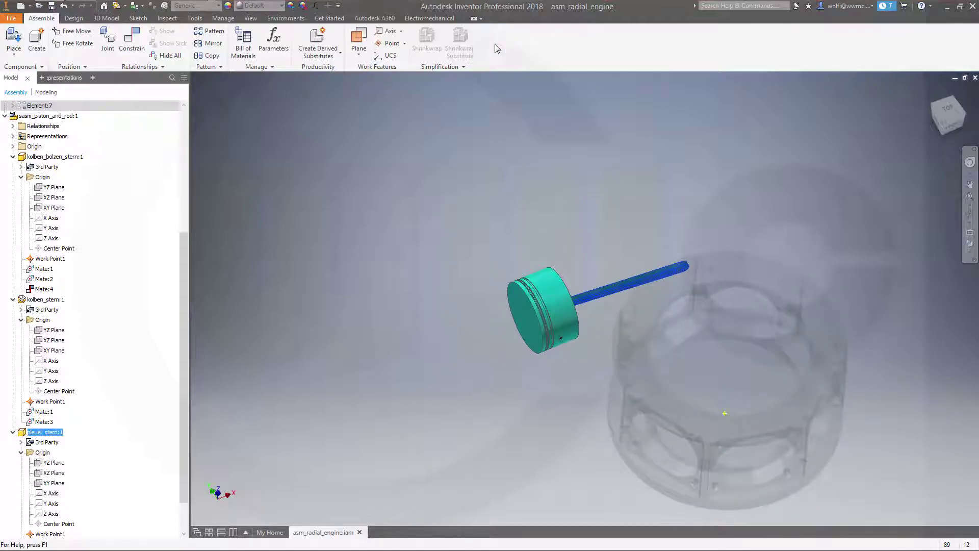
- Move the piston and rod subassembly down beside the crankcase, with the rod's free end near the housing
{"action": "left_click", "coordinate": [485, 260]}
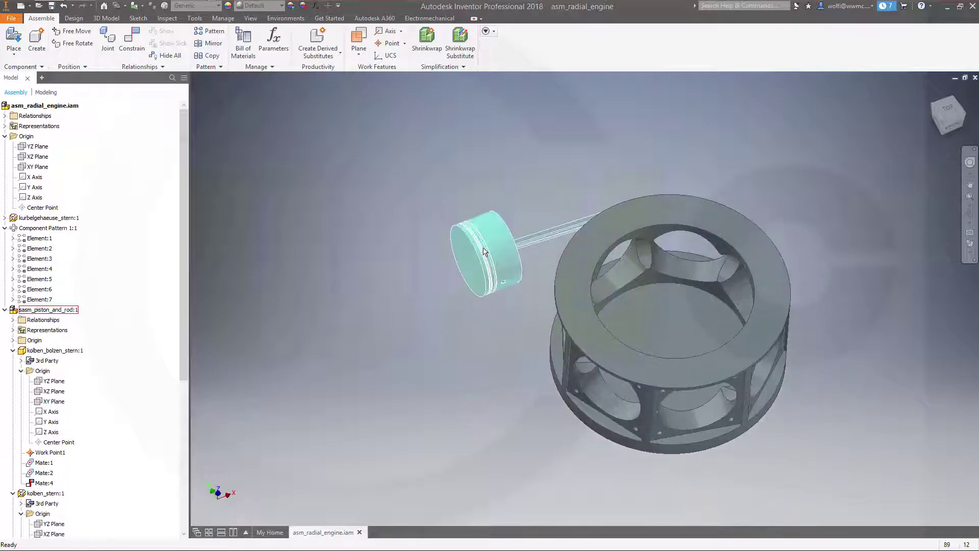
{"action": "left_click_drag", "start_coordinate": [502, 251], "coordinate": [413, 375]}
{"action": "left_click", "coordinate": [447, 270]}
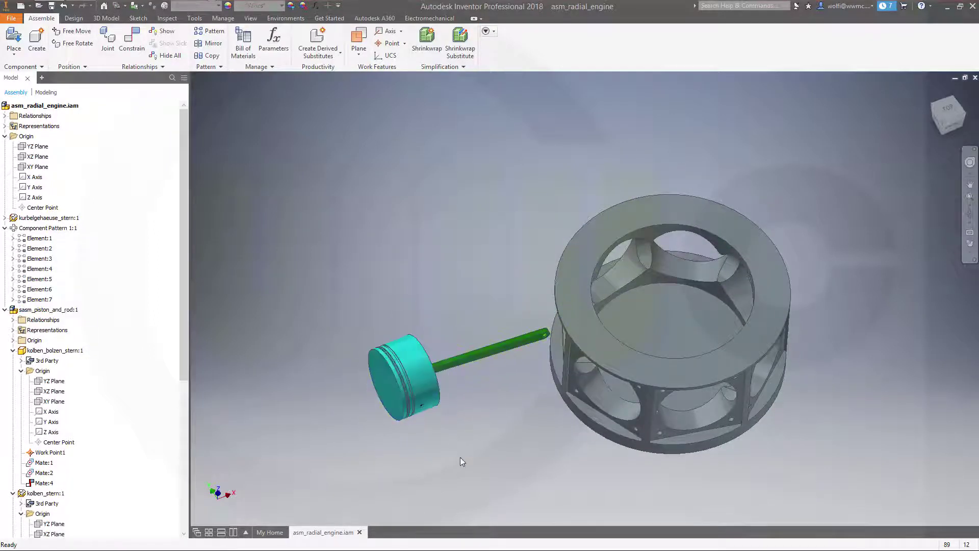
{"action": "mouse_move", "coordinate": [486, 438]}
{"action": "middle_mouse_down", "text": "shift"}
{"action": "mouse_move", "coordinate": [520, 422]}
{"action": "mouse_move", "coordinate": [496, 437]}
{"action": "middle_mouse_up", "text": "shift"}
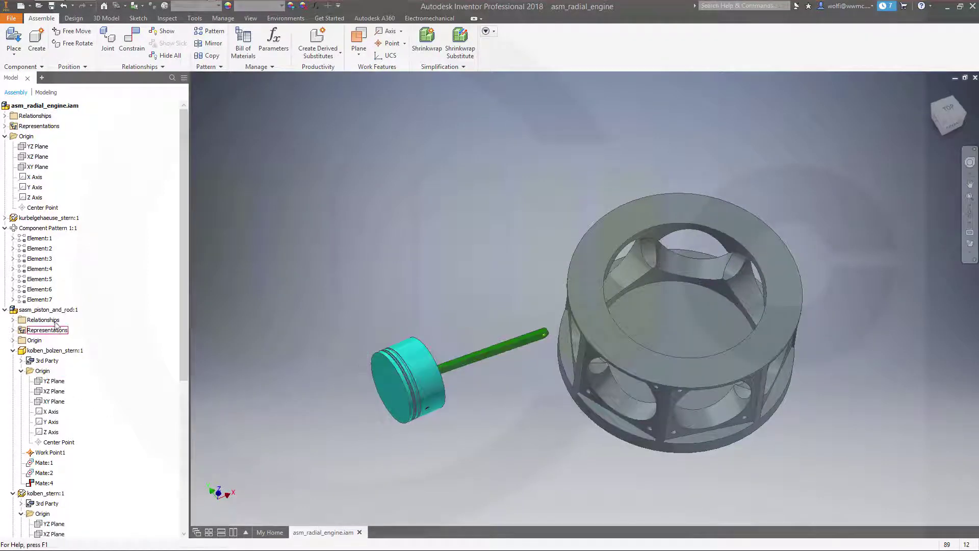
- Copy the piston and rod subassembly five times and place the additional instances beside the crankcase
{"action": "left_click", "coordinate": [45, 309]}
{"action": "key", "text": "ctrl+c"}
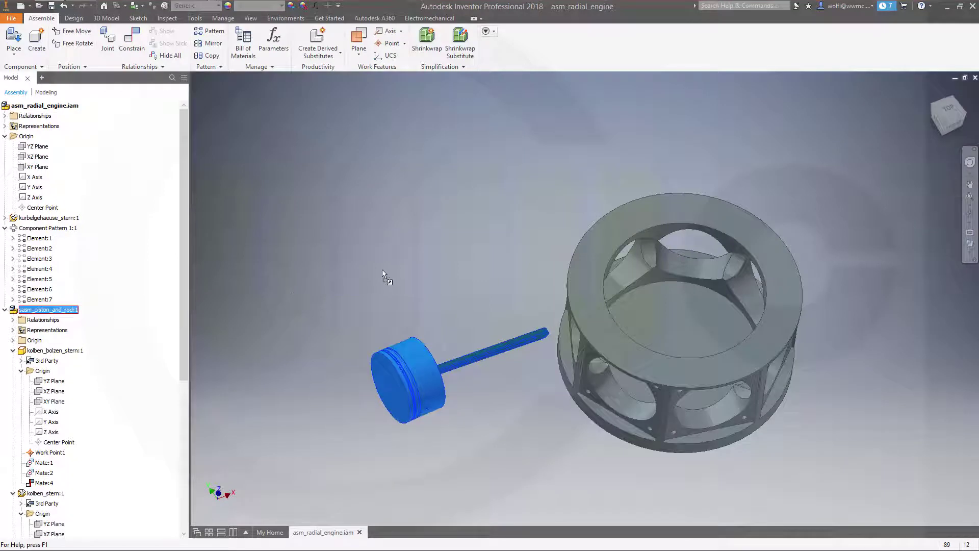
{"action": "key", "text": "ctrl+v"}
{"action": "left_click", "coordinate": [311, 280]}
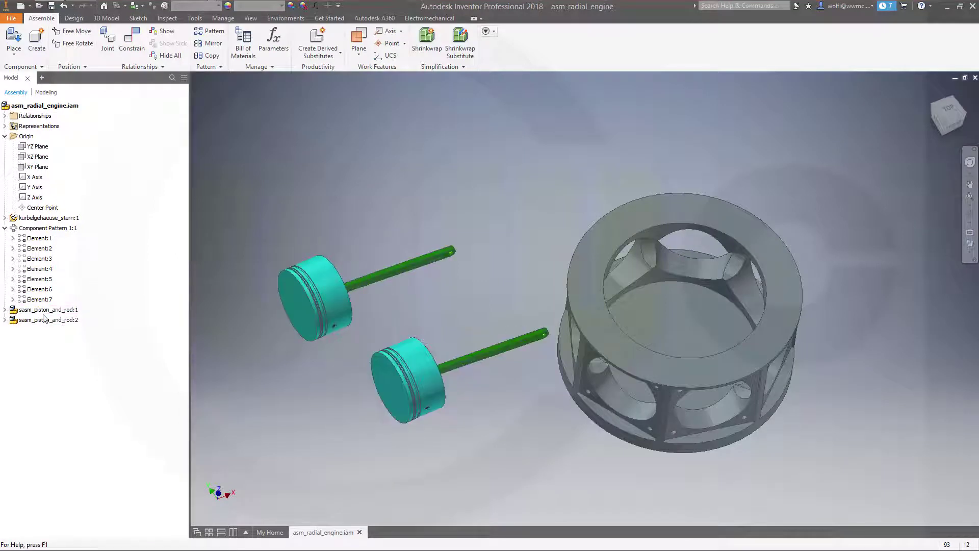
{"action": "left_click", "coordinate": [45, 309]}
{"action": "key", "text": "ctrl+c"}
{"action": "key", "text": "ctrl+v"}
{"action": "left_click", "coordinate": [376, 207]}
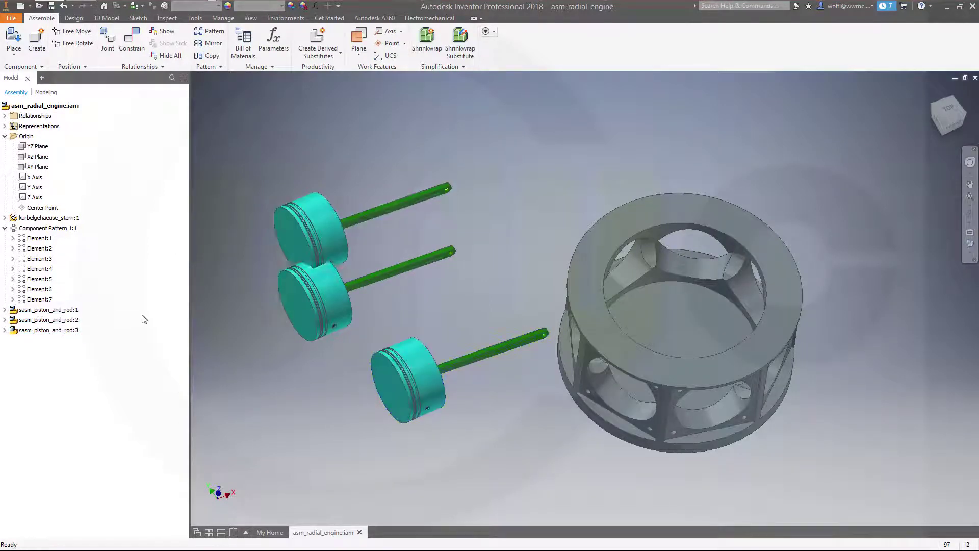
{"action": "left_click", "coordinate": [49, 319]}
{"action": "key", "text": "ctrl+c"}
{"action": "key", "text": "ctrl+v"}
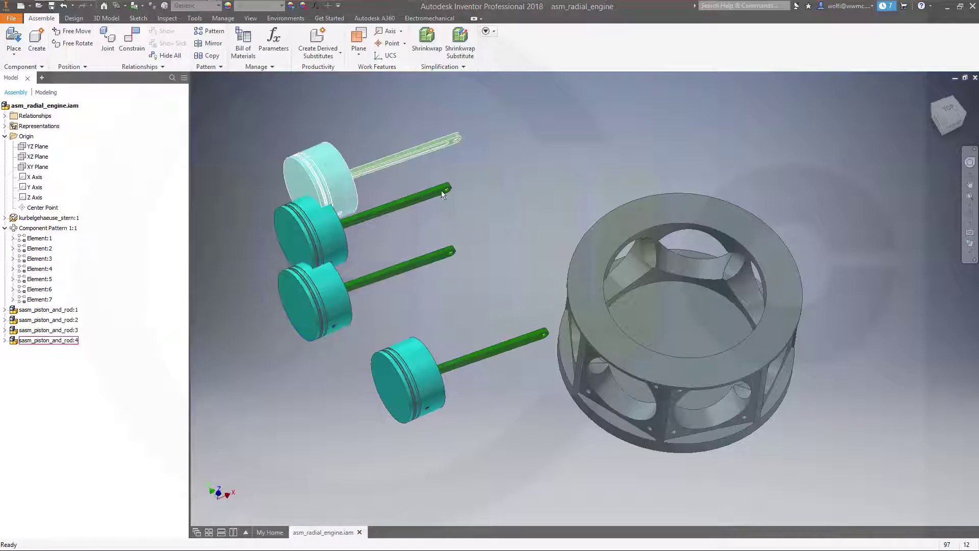
{"action": "left_click", "coordinate": [388, 156]}
{"action": "left_click", "coordinate": [48, 330]}
{"action": "key", "text": "ctrl+c"}
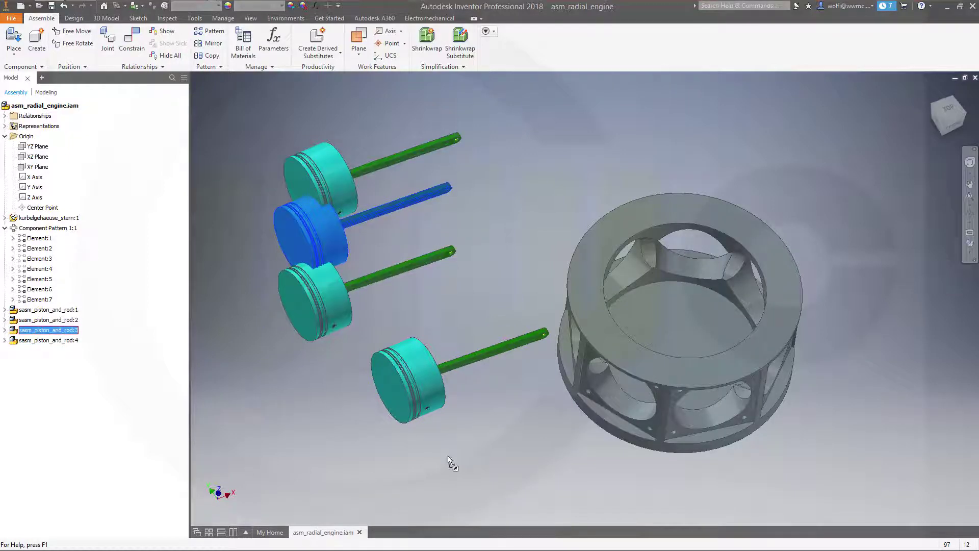
{"action": "key", "text": "ctrl+v"}
{"action": "left_click", "coordinate": [449, 456]}
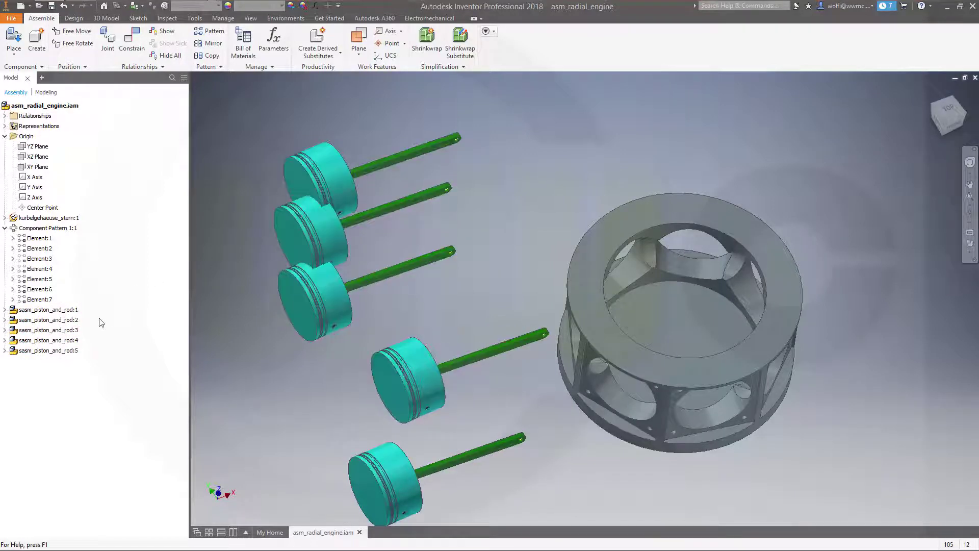
{"action": "left_click", "coordinate": [69, 340]}
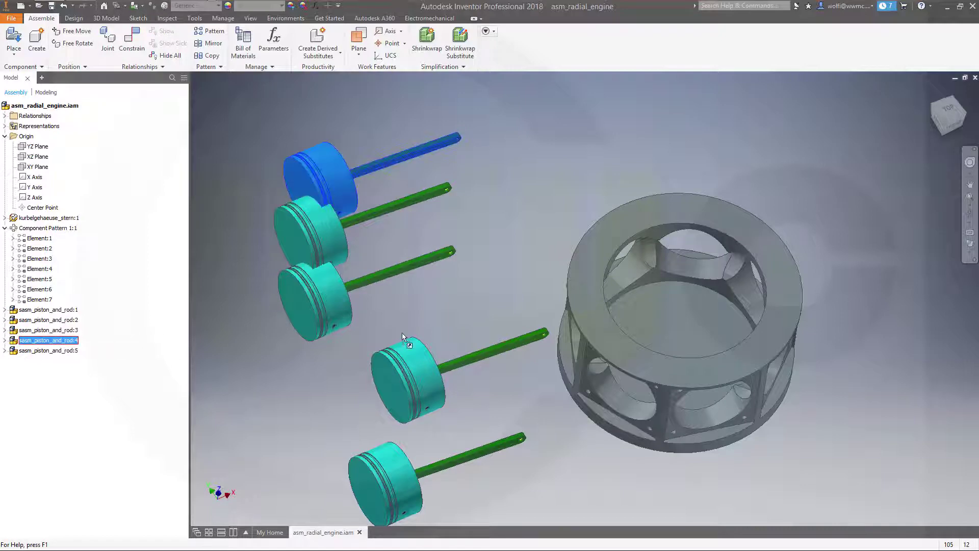
{"action": "left_click", "coordinate": [434, 301]}
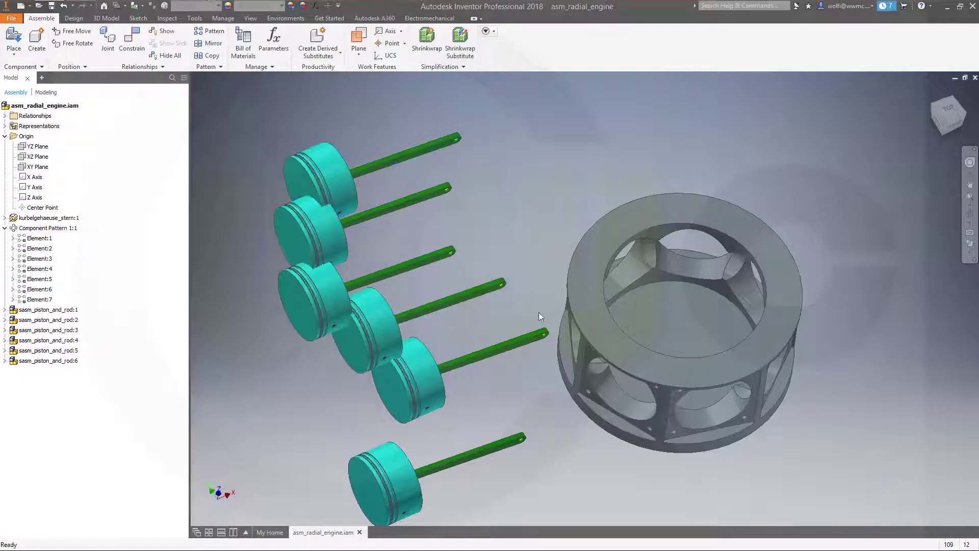
- Move the sasm_piston_and_rod:5 instance closer to the crankcase in the top view
{"action": "left_click", "coordinate": [953, 113]}
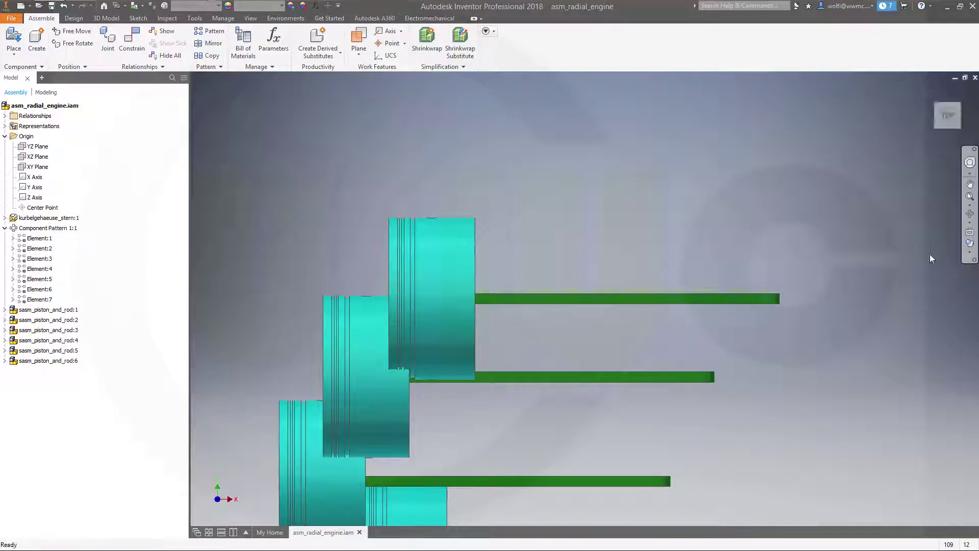
{"action": "scroll", "coordinate": [867, 271], "scroll_direction": "up", "scroll_amount": 3}
{"action": "scroll", "coordinate": [737, 351], "scroll_direction": "down", "scroll_amount": 5}
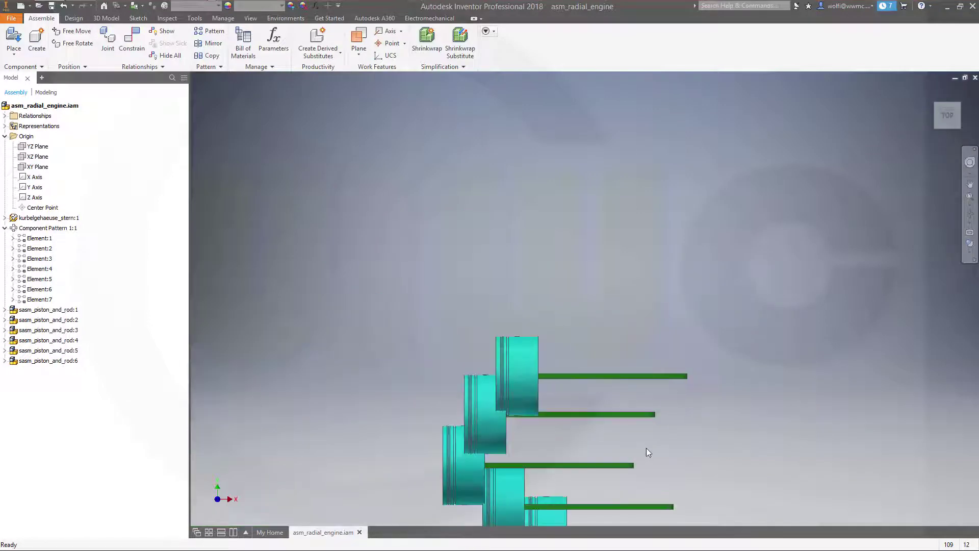
{"action": "middle_click_drag", "start_coordinate": [647, 453], "coordinate": [607, 250]}
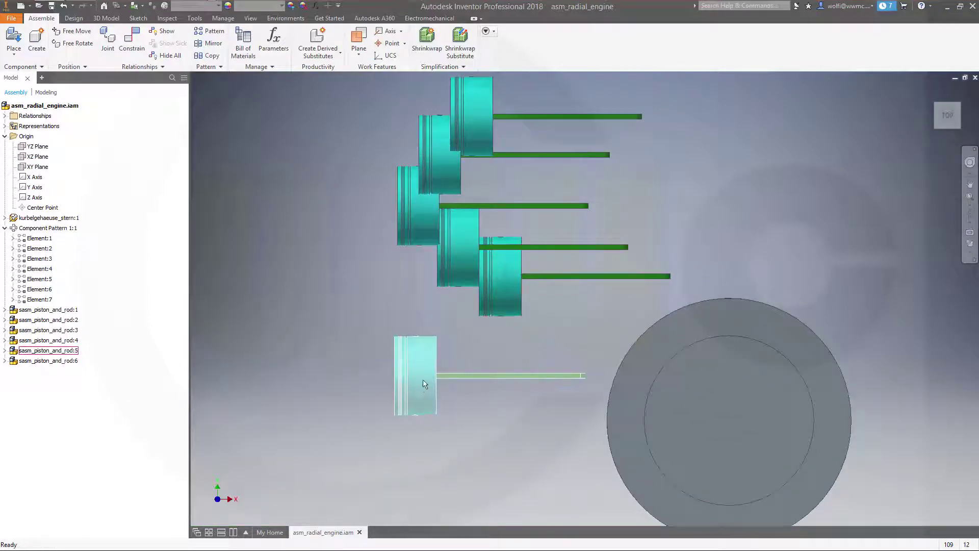
{"action": "left_click_drag", "start_coordinate": [426, 385], "coordinate": [462, 394]}
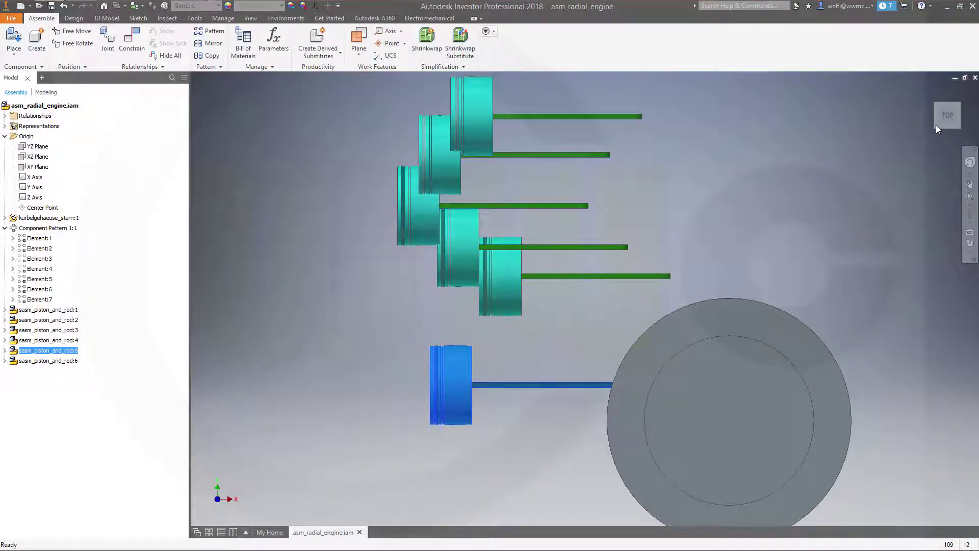
- Distribute the sasm_piston_and_rod instances 1, 6, 4, 3 and 2 around the crankcase in the top view
{"action": "key", "text": "Escape"}
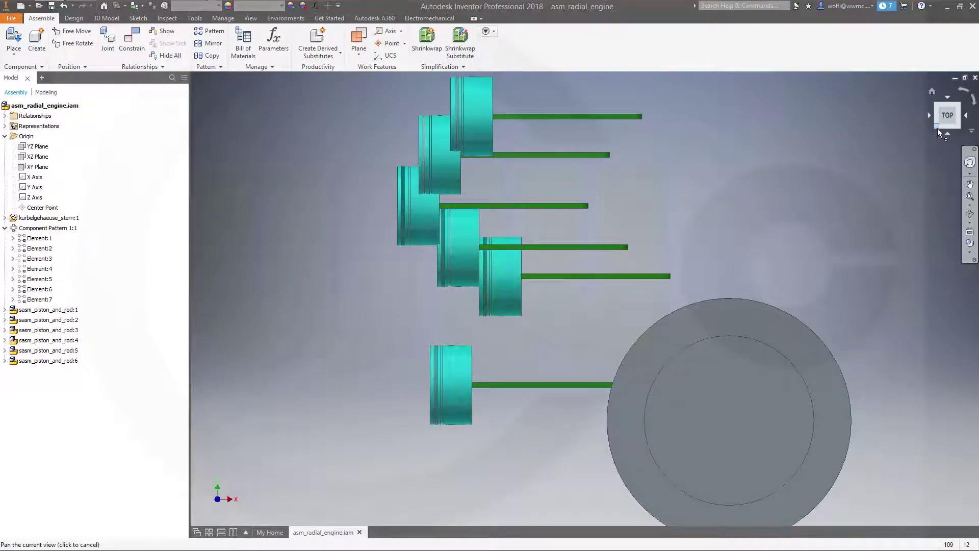
{"action": "left_click", "coordinate": [966, 116]}
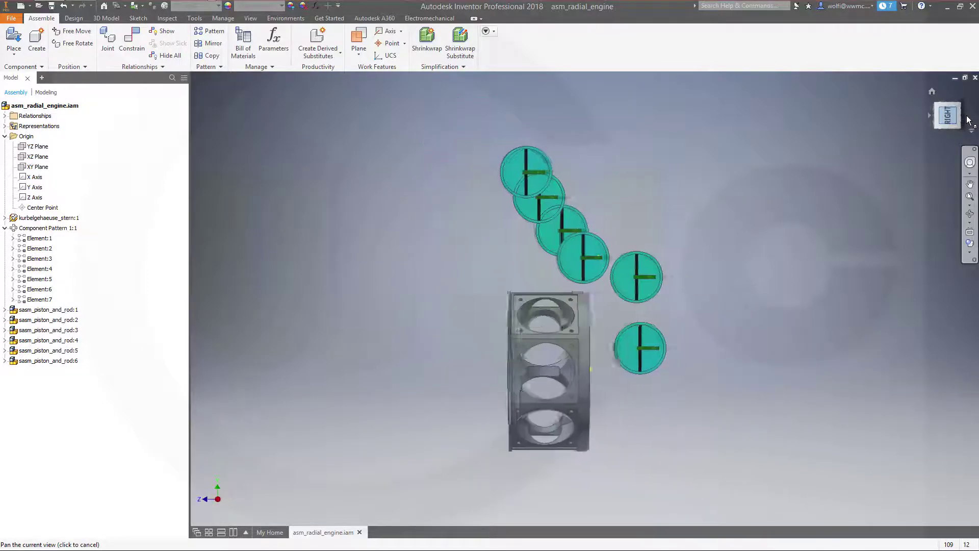
{"action": "left_click", "coordinate": [968, 121]}
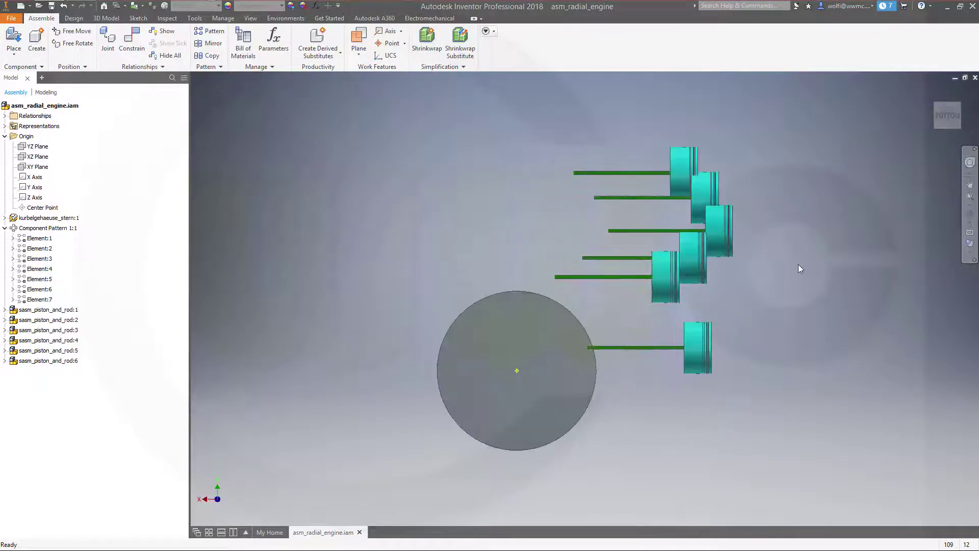
{"action": "left_click", "coordinate": [967, 117]}
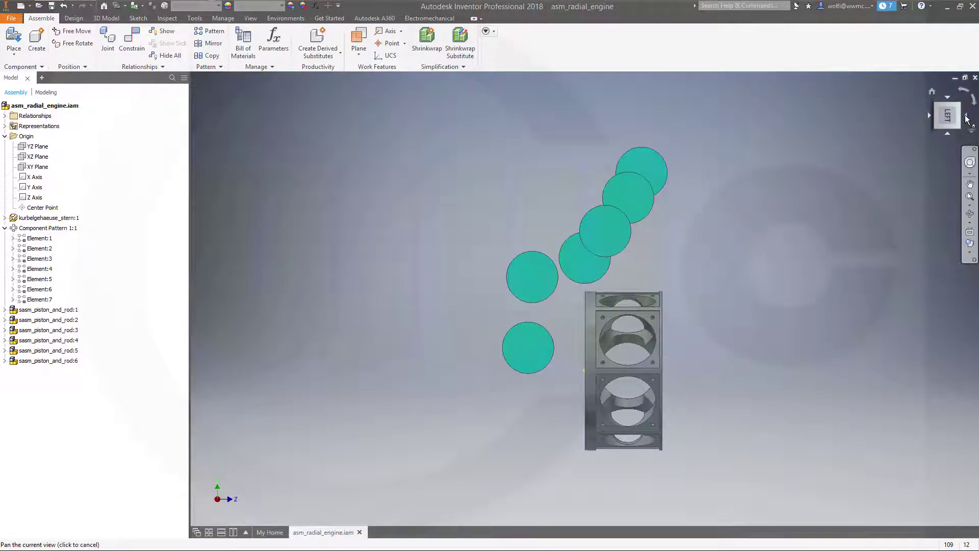
{"action": "left_click", "coordinate": [968, 118]}
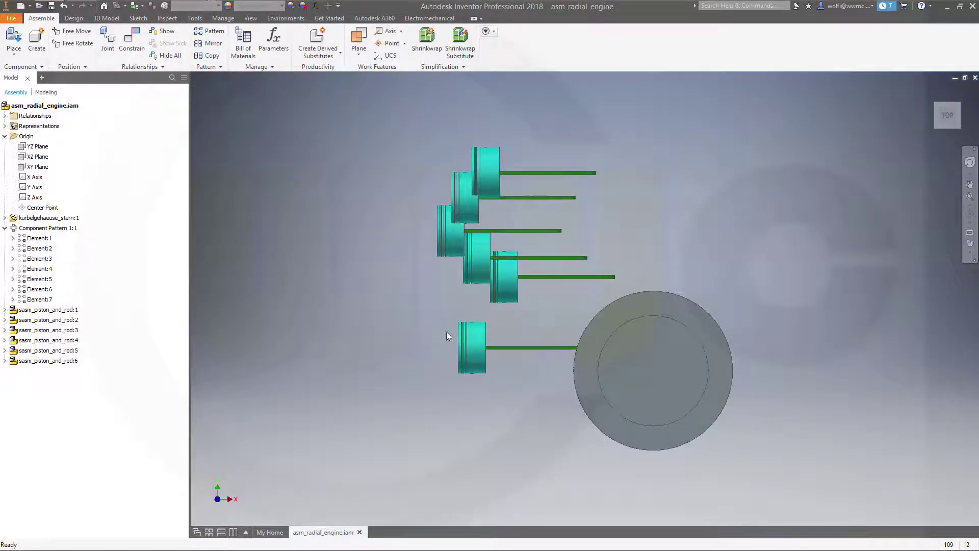
{"action": "left_click_drag", "start_coordinate": [506, 280], "coordinate": [558, 285]}
{"action": "left_click_drag", "start_coordinate": [484, 259], "coordinate": [655, 245]}
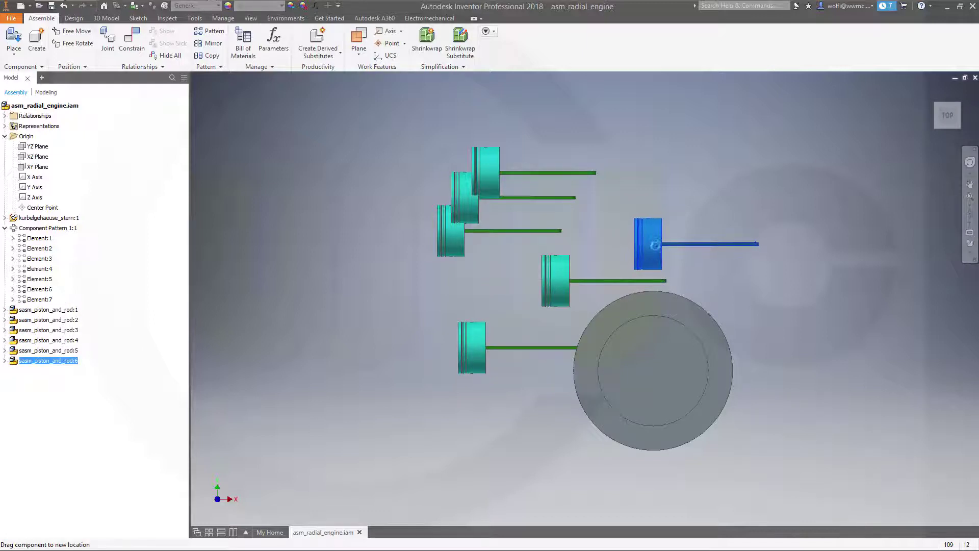
{"action": "left_click_drag", "start_coordinate": [489, 178], "coordinate": [539, 448]}
{"action": "left_click_drag", "start_coordinate": [467, 205], "coordinate": [695, 483]}
{"action": "left_click_drag", "start_coordinate": [456, 232], "coordinate": [794, 343]}
- Free-rotate the sasm_piston_and_rod:2 and :6 instances so their rods point toward the crankcase
{"action": "left_click", "coordinate": [74, 43]}
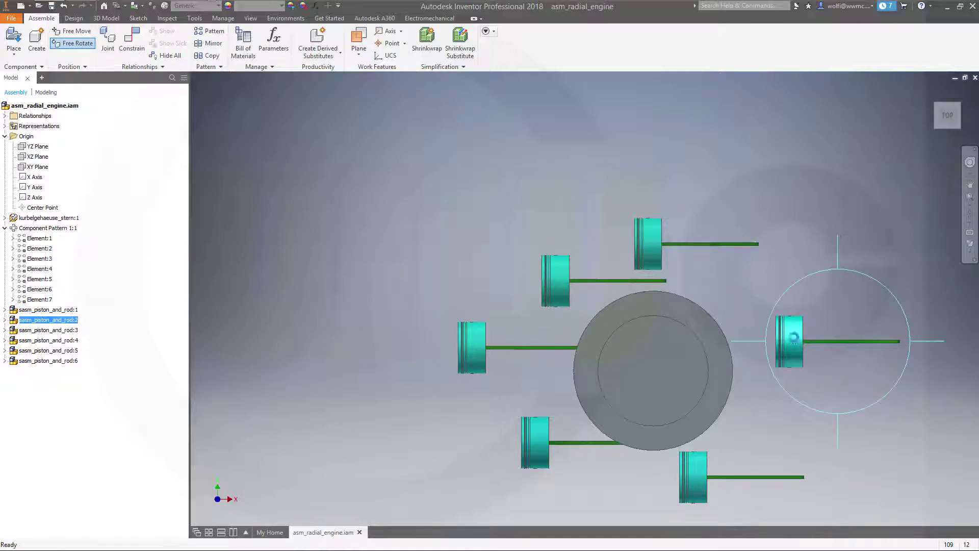
{"action": "left_click_drag", "start_coordinate": [794, 338], "coordinate": [858, 266]}
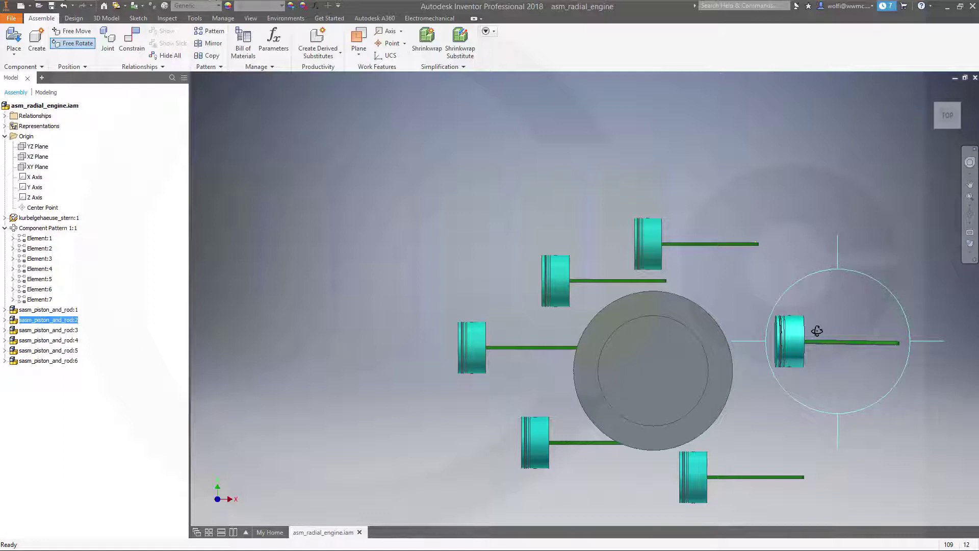
{"action": "left_click_drag", "start_coordinate": [817, 331], "coordinate": [760, 374]}
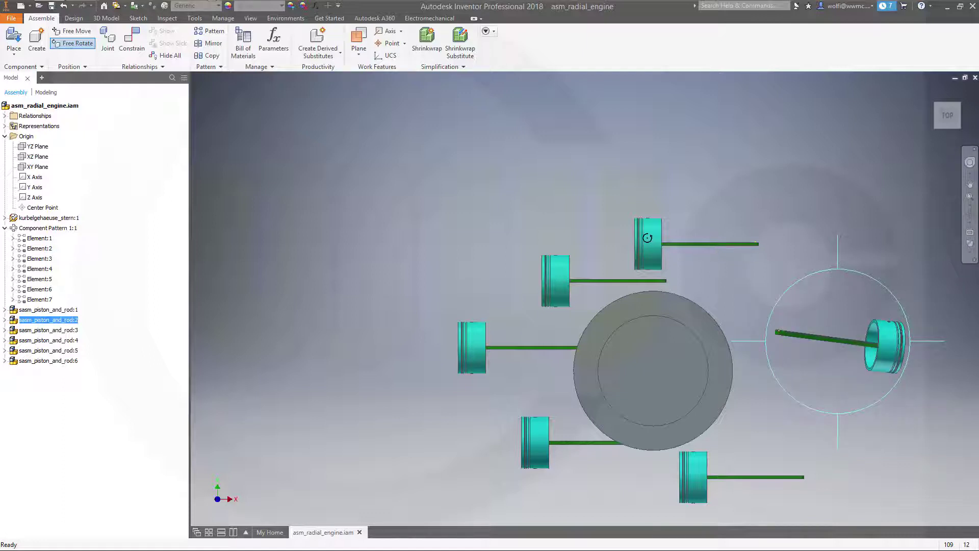
{"action": "left_click", "coordinate": [648, 237]}
{"action": "left_click_drag", "start_coordinate": [650, 237], "coordinate": [714, 153]}
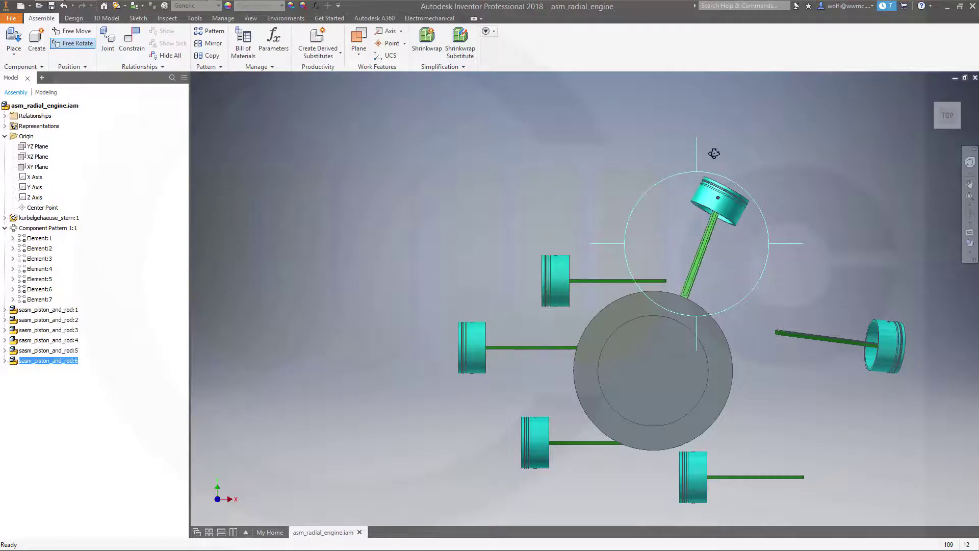
- Free-rotate the sasm_piston_and_rod:1, :4 and :3 instances so their rods point toward the crankcase centre
{"action": "left_click", "coordinate": [562, 280]}
{"action": "left_click_drag", "start_coordinate": [600, 279], "coordinate": [549, 350]}
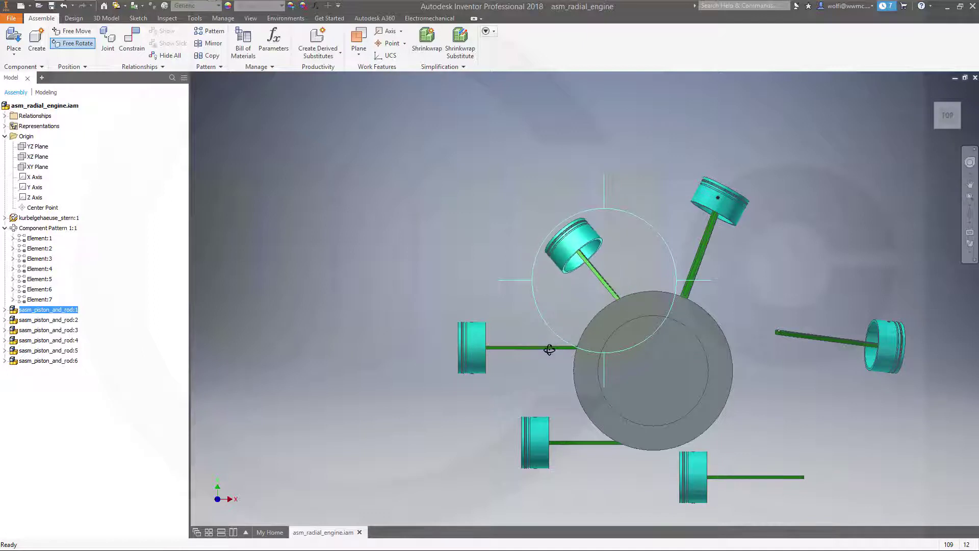
{"action": "left_click", "coordinate": [543, 445]}
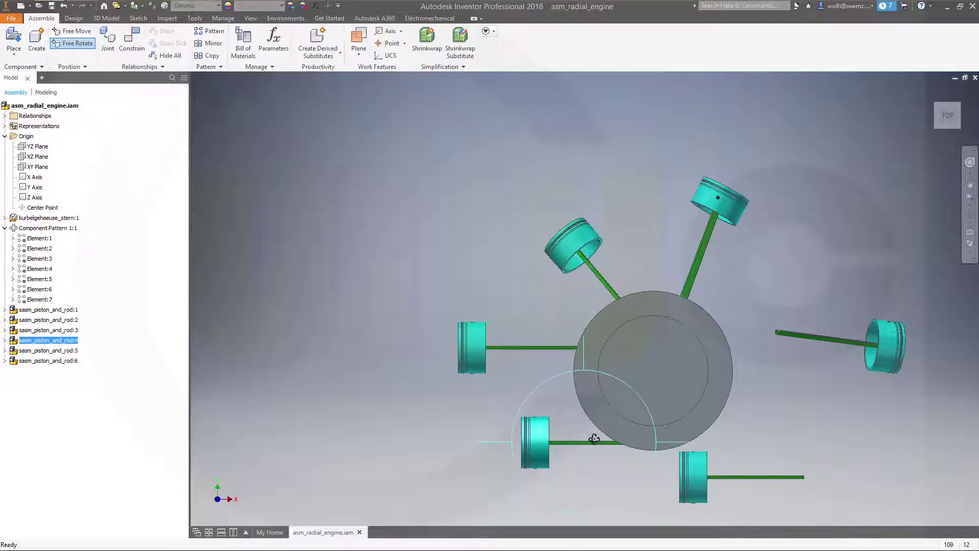
{"action": "mouse_move", "coordinate": [596, 442]}
{"action": "left_mouse_down"}
{"action": "mouse_move", "coordinate": [594, 431]}
{"action": "mouse_move", "coordinate": [581, 459]}
{"action": "mouse_move", "coordinate": [614, 443]}
{"action": "mouse_move", "coordinate": [557, 393]}
{"action": "mouse_move", "coordinate": [599, 384]}
{"action": "mouse_move", "coordinate": [588, 427]}
{"action": "left_mouse_up"}
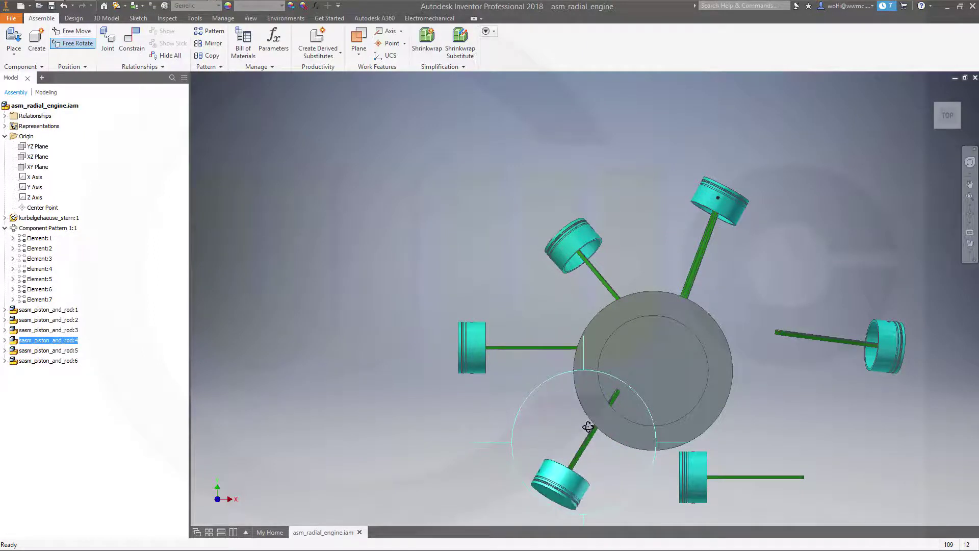
{"action": "left_click", "coordinate": [700, 476]}
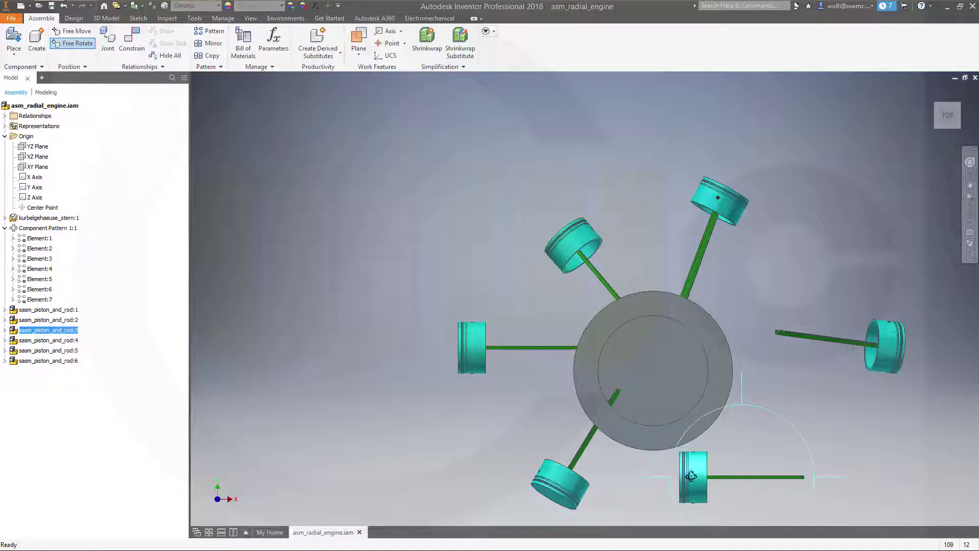
{"action": "left_click_drag", "start_coordinate": [692, 476], "coordinate": [732, 487]}
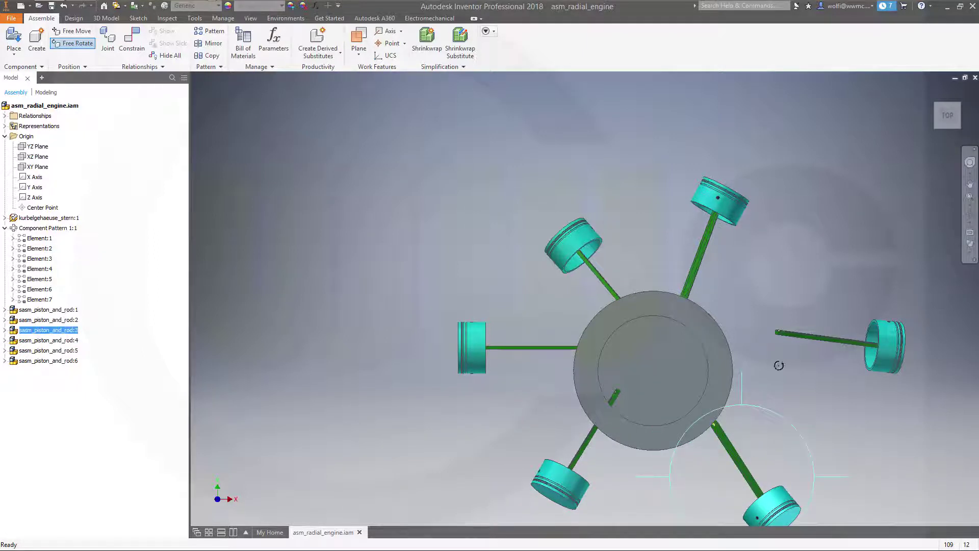
{"action": "left_click", "coordinate": [771, 330]}
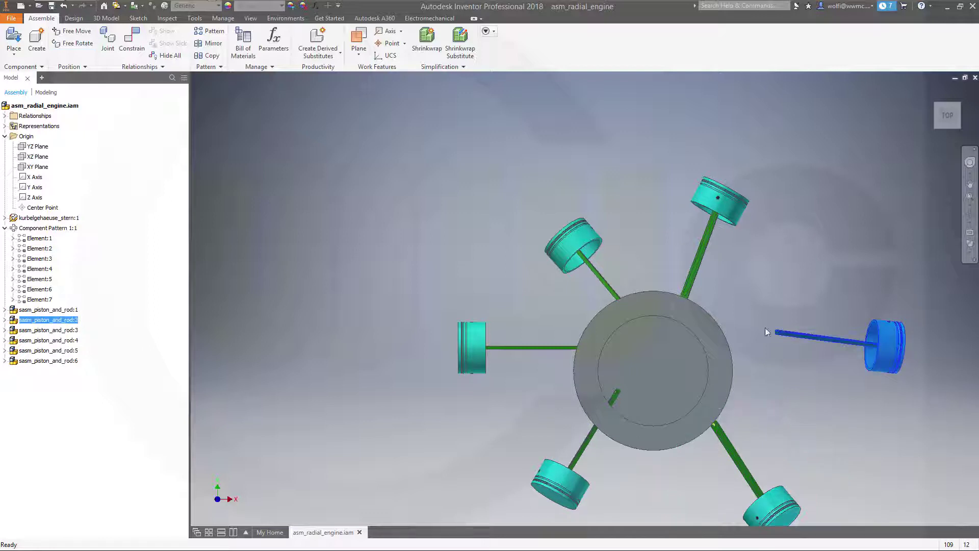
- Mate the piston axis of sasm_piston_and_rod:3 to the axis of the crankcase bore facing it, with 0 mm offset
{"action": "scroll", "coordinate": [760, 352], "scroll_direction": "down", "scroll_amount": 5}
{"action": "middle_click_drag", "start_coordinate": [754, 366], "coordinate": [756, 265], "text": "shift"}
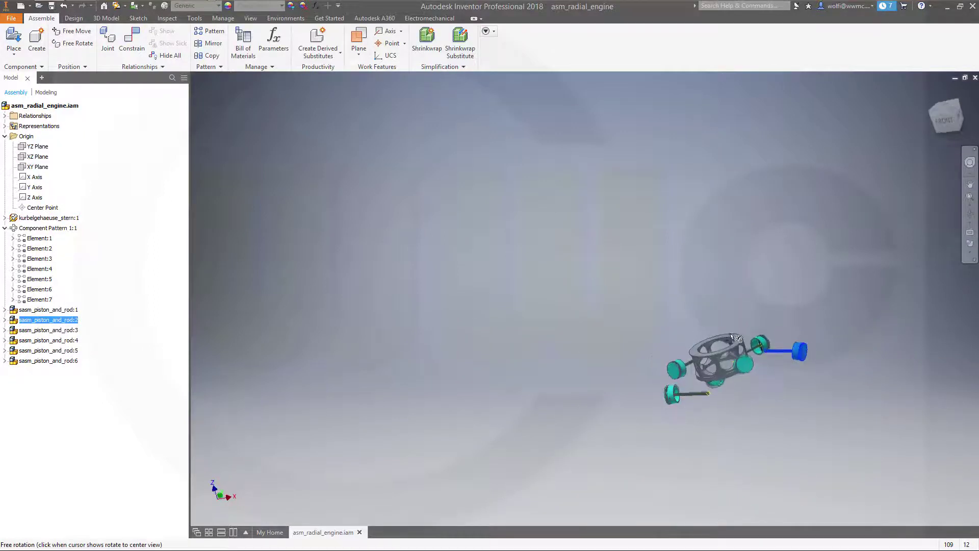
{"action": "key", "text": "Escape"}
{"action": "scroll", "coordinate": [684, 286], "scroll_direction": "up", "scroll_amount": 3}
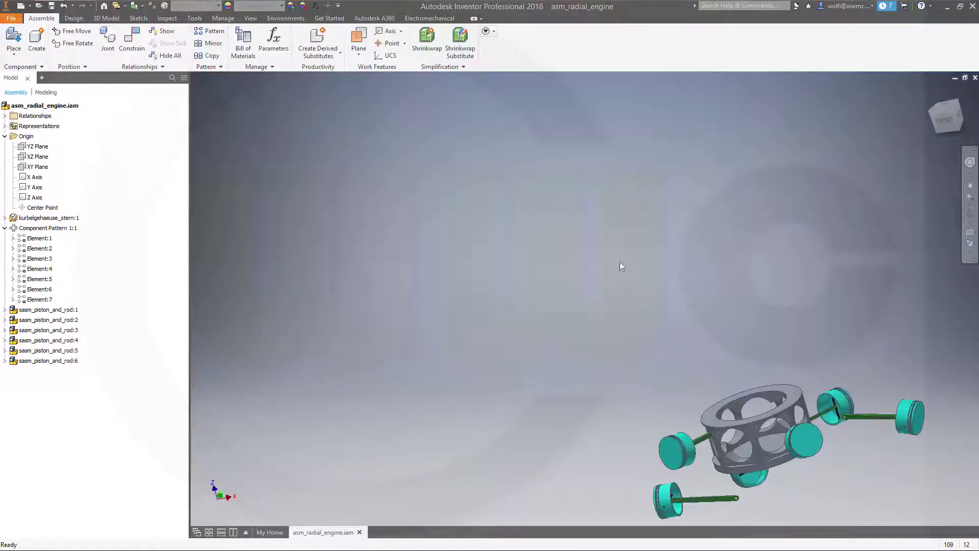
{"action": "left_click", "coordinate": [132, 41]}
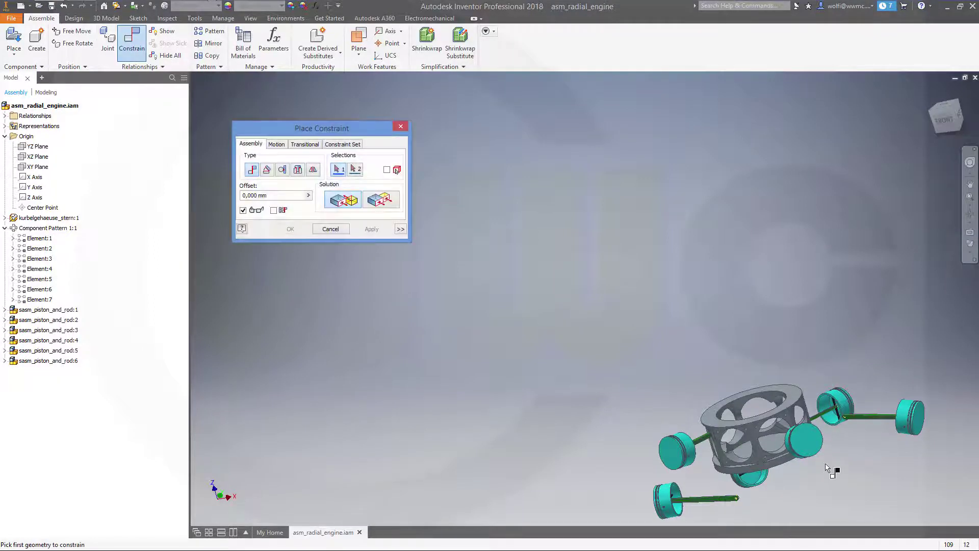
{"action": "middle_click_drag", "start_coordinate": [835, 468], "coordinate": [864, 466], "text": "shift"}
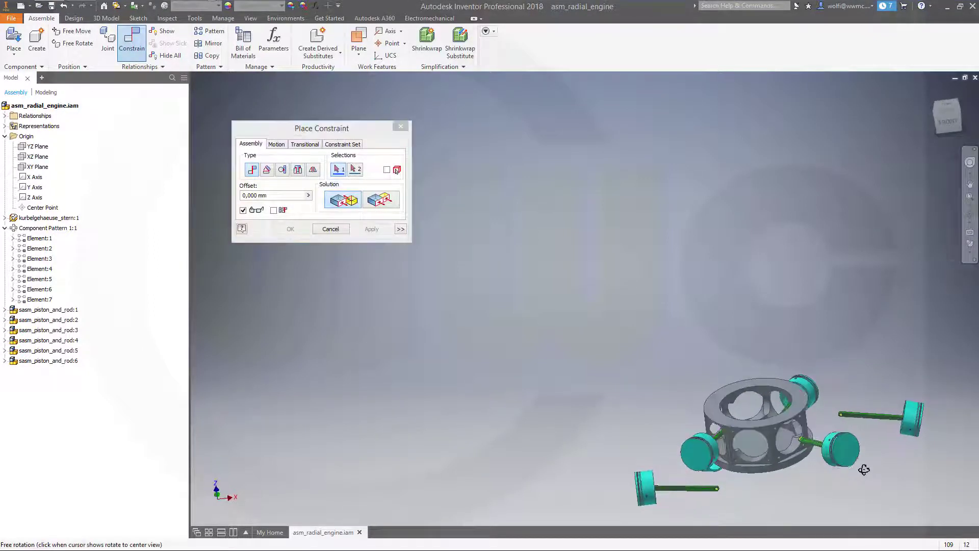
{"action": "scroll", "coordinate": [852, 482], "scroll_direction": "up", "scroll_amount": 3}
{"action": "scroll", "coordinate": [850, 478], "scroll_direction": "down", "scroll_amount": 3}
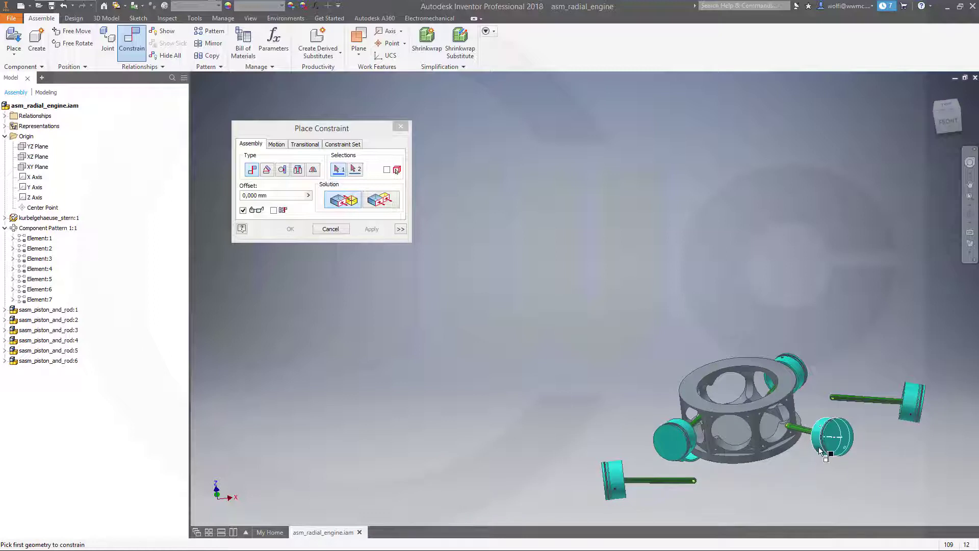
{"action": "scroll", "coordinate": [819, 444], "scroll_direction": "up", "scroll_amount": 2}
{"action": "left_click", "coordinate": [823, 443]}
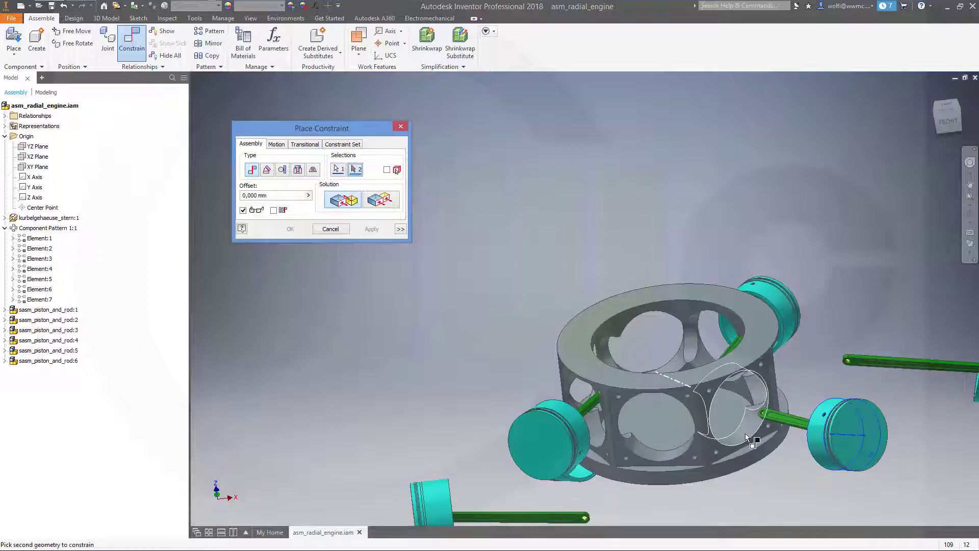
{"action": "left_click", "coordinate": [745, 433]}
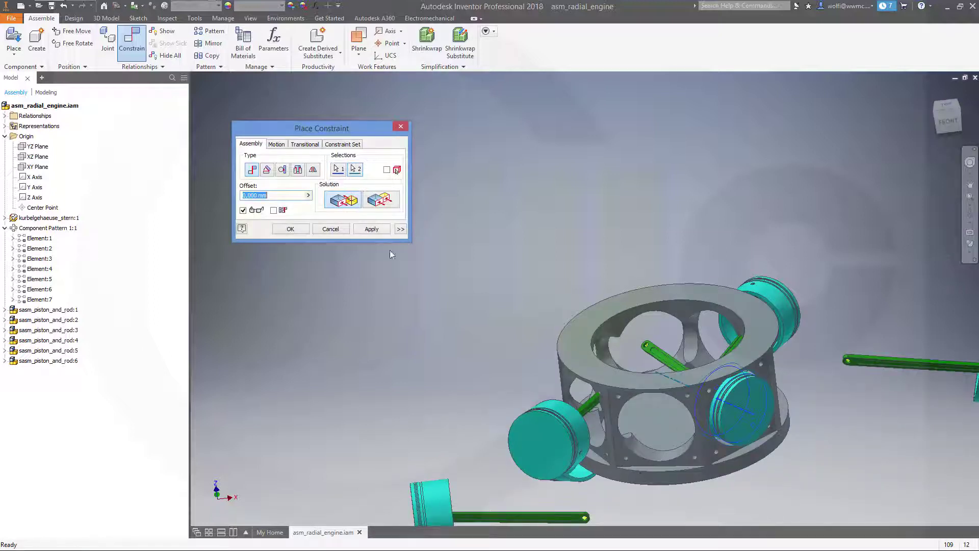
{"action": "left_click", "coordinate": [370, 229]}
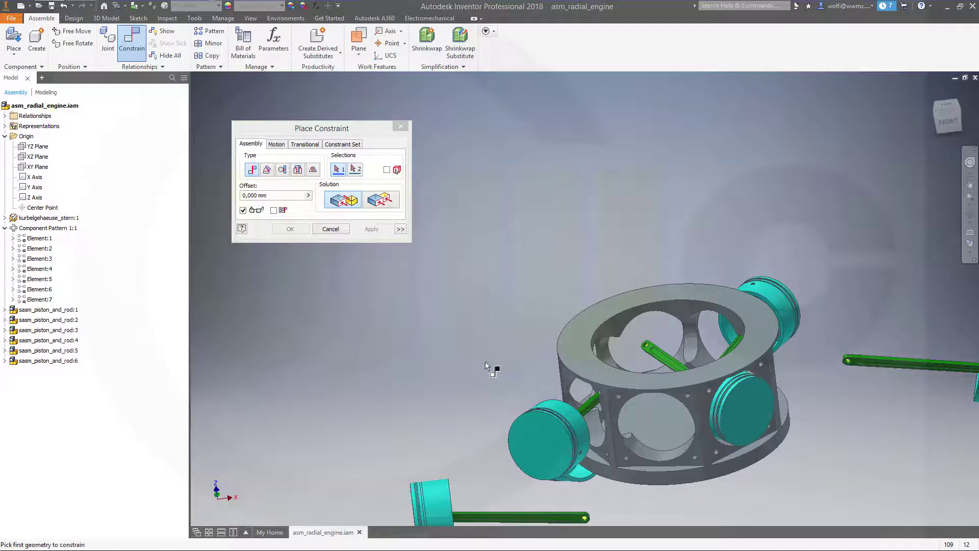
- Mate the piston axes of sasm_piston_and_rod:4 and :2 to the crankcase bores nearest them, with 0 mm offset
{"action": "left_click", "coordinate": [561, 412]}
{"action": "left_click", "coordinate": [596, 430]}
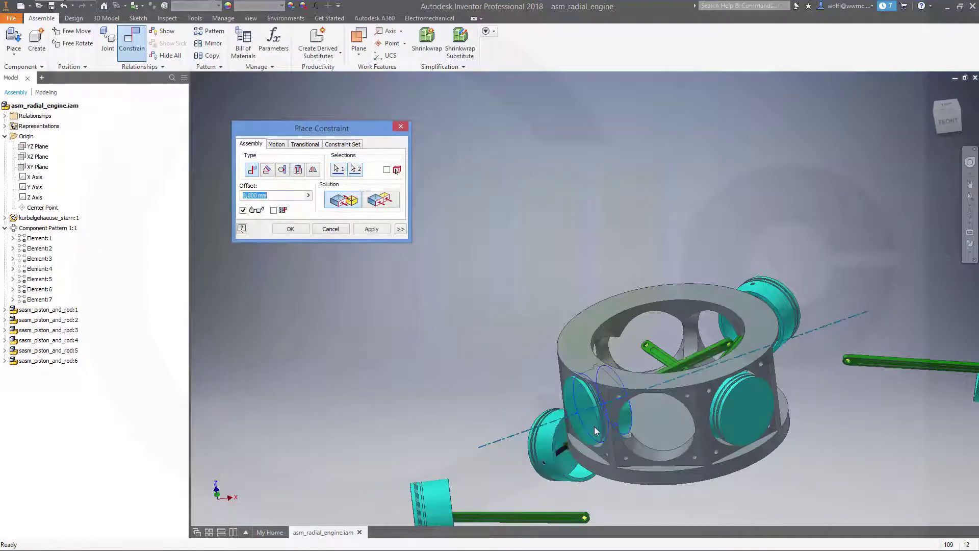
{"action": "left_click", "coordinate": [370, 229]}
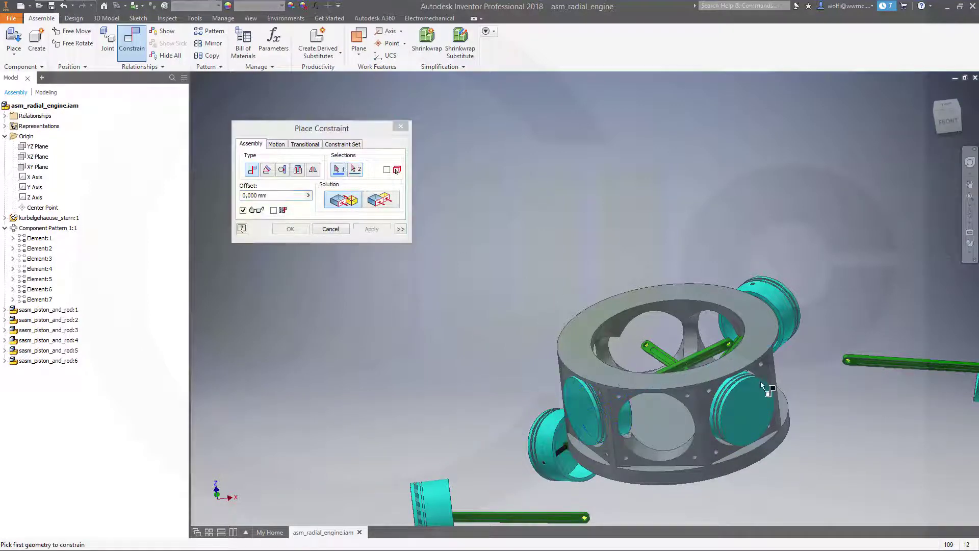
{"action": "middle_click_drag", "start_coordinate": [762, 386], "coordinate": [955, 399], "text": "shift"}
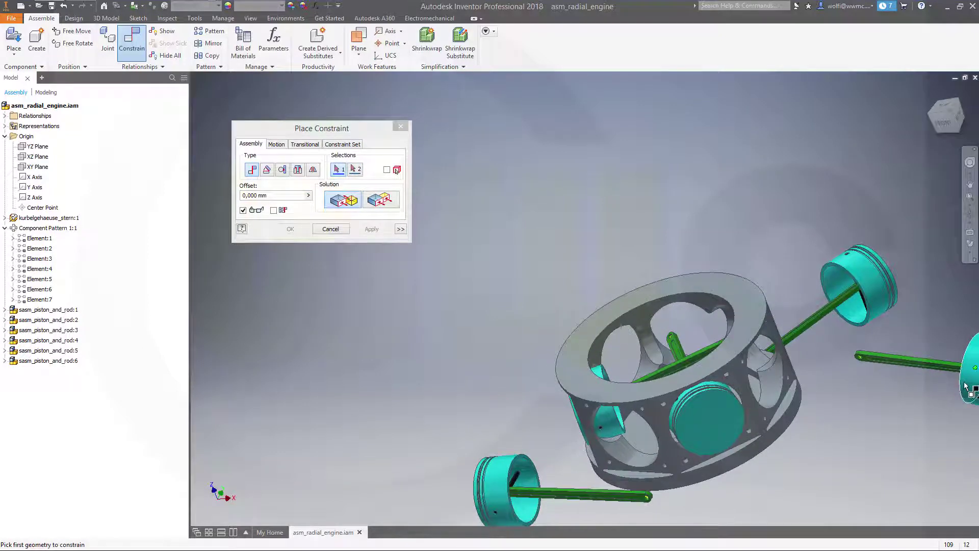
{"action": "left_click", "coordinate": [968, 377]}
{"action": "left_click", "coordinate": [777, 390]}
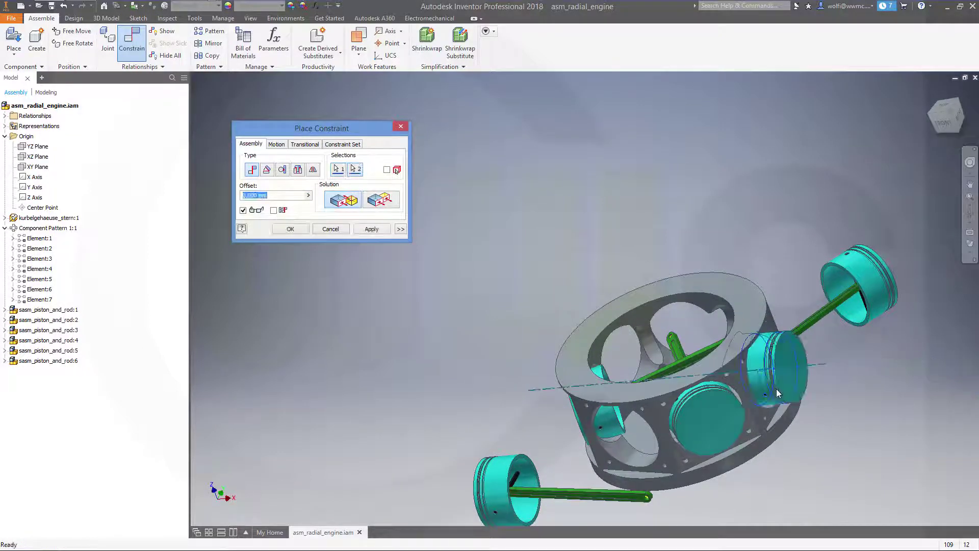
{"action": "left_click", "coordinate": [371, 229]}
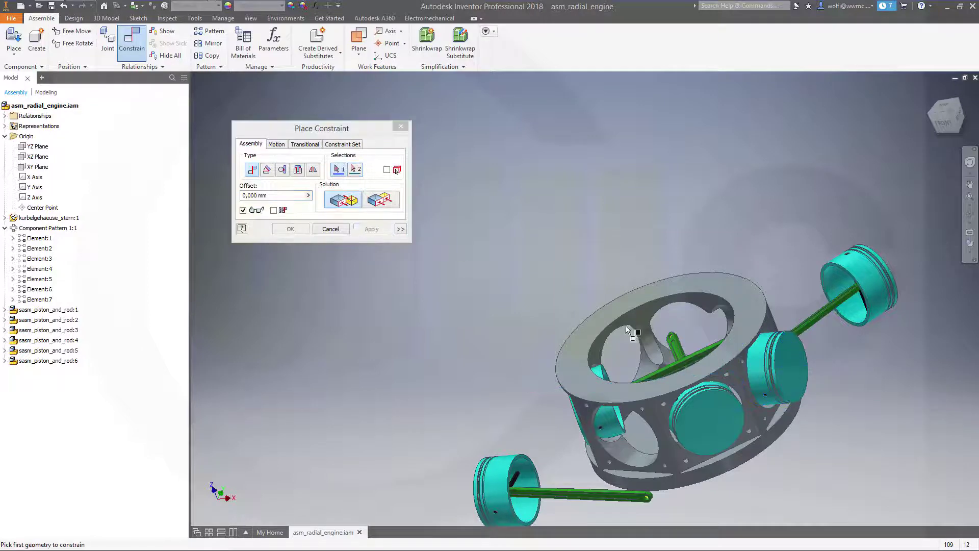
- Mate the nearest of the remaining loose pistons to the axis of the adjacent empty crankcase bore, with 0 mm offset
{"action": "scroll", "coordinate": [575, 354], "scroll_direction": "up", "scroll_amount": 5}
{"action": "scroll", "coordinate": [575, 354], "scroll_direction": "down", "scroll_amount": 5}
{"action": "middle_click_drag", "start_coordinate": [575, 354], "coordinate": [795, 350], "text": "shift"}
{"action": "left_click", "coordinate": [816, 250]}
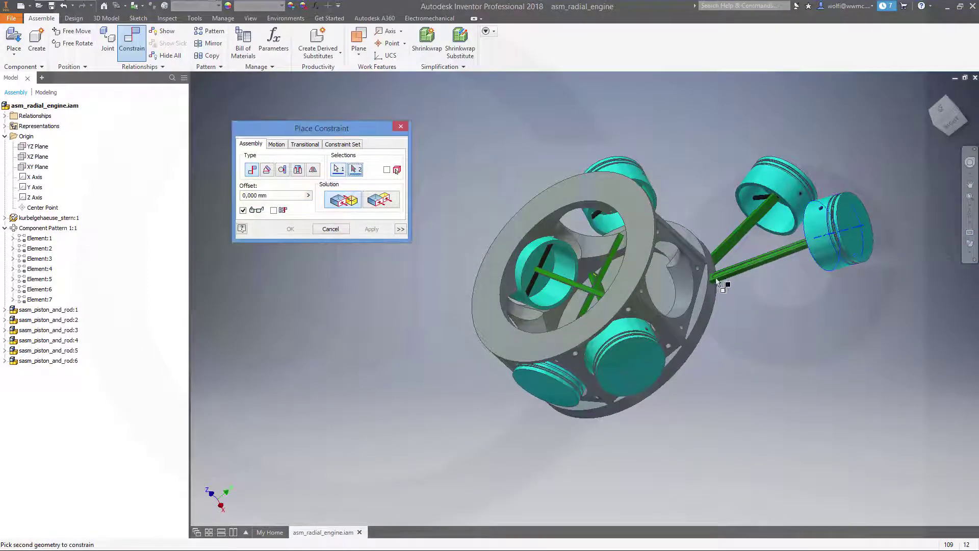
{"action": "left_click", "coordinate": [682, 292]}
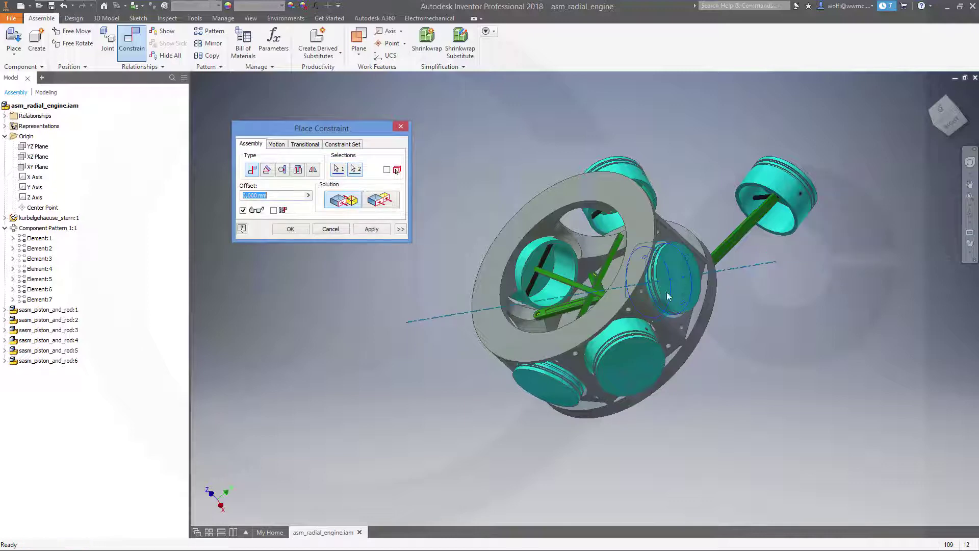
{"action": "left_click", "coordinate": [371, 229]}
- Axially mate one of the two remaining loose pistons to the next empty bore around the crankcase, with 0 mm offset
{"action": "middle_click_drag", "start_coordinate": [721, 363], "coordinate": [661, 420], "text": "shift"}
{"action": "left_click", "coordinate": [776, 268]}
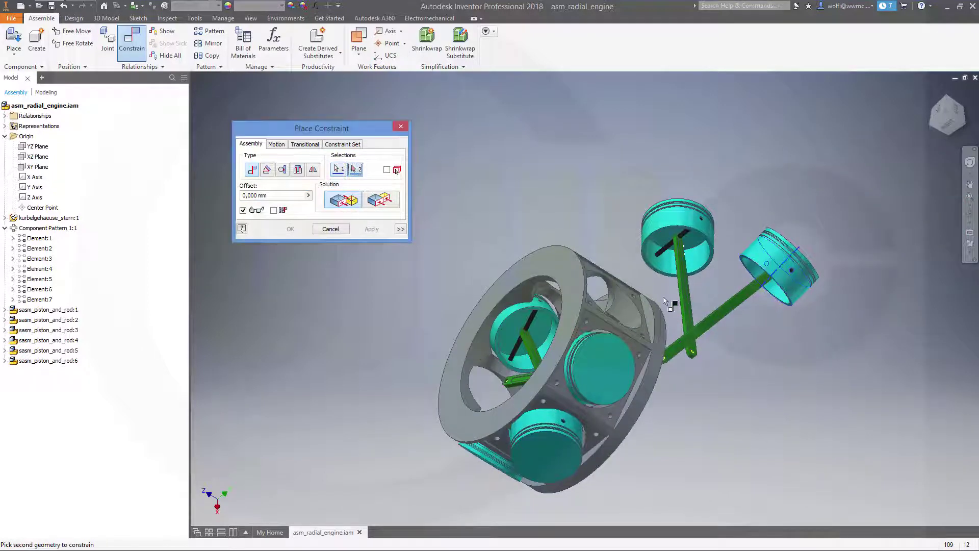
{"action": "left_click", "coordinate": [627, 317]}
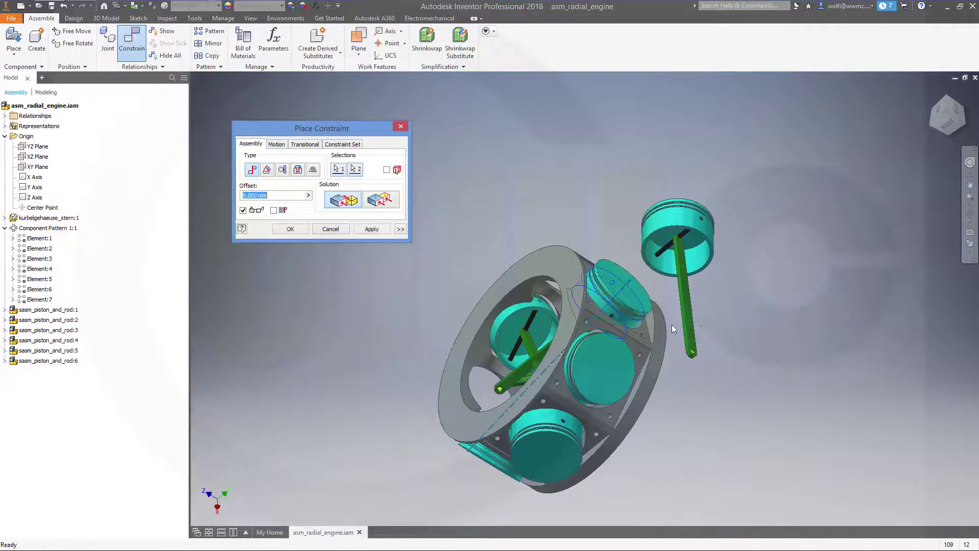
{"action": "left_click", "coordinate": [371, 229]}
- Mate the axis of the last loose piston to the axis of the empty crankcase bore beside it, with 0 mm offset
{"action": "middle_click_drag", "start_coordinate": [464, 264], "coordinate": [623, 255], "text": "shift"}
{"action": "left_click", "coordinate": [678, 171]}
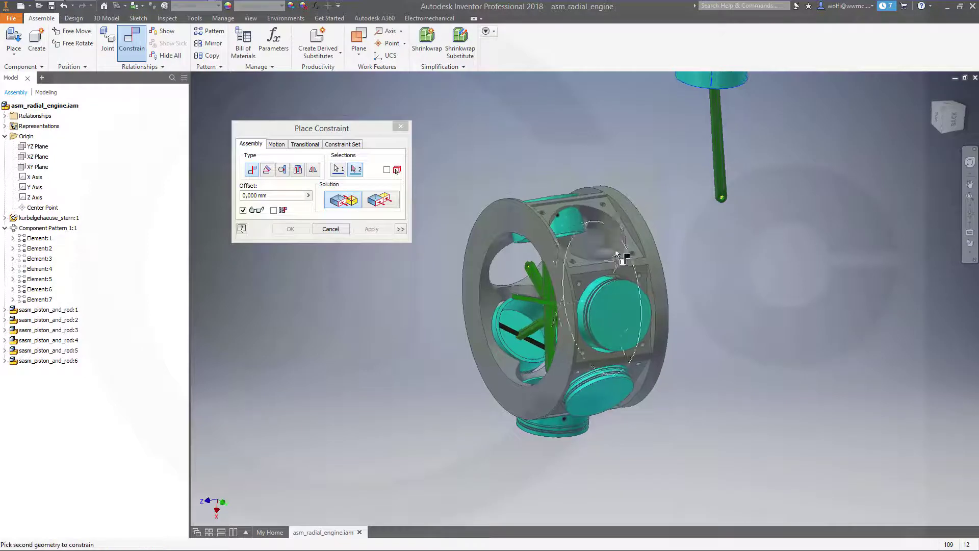
{"action": "left_click", "coordinate": [620, 243]}
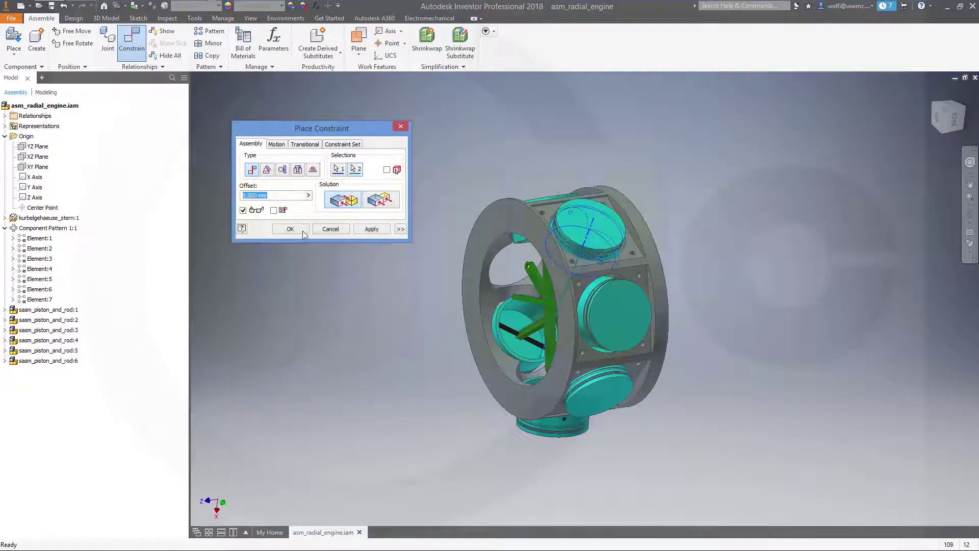
{"action": "left_click", "coordinate": [292, 229]}
- Pull all six constrained pistons outward along their bores until they stand clear of the crankcase ring
{"action": "middle_click_drag", "start_coordinate": [383, 302], "coordinate": [444, 398], "text": "shift"}
{"action": "left_click", "coordinate": [434, 405]}
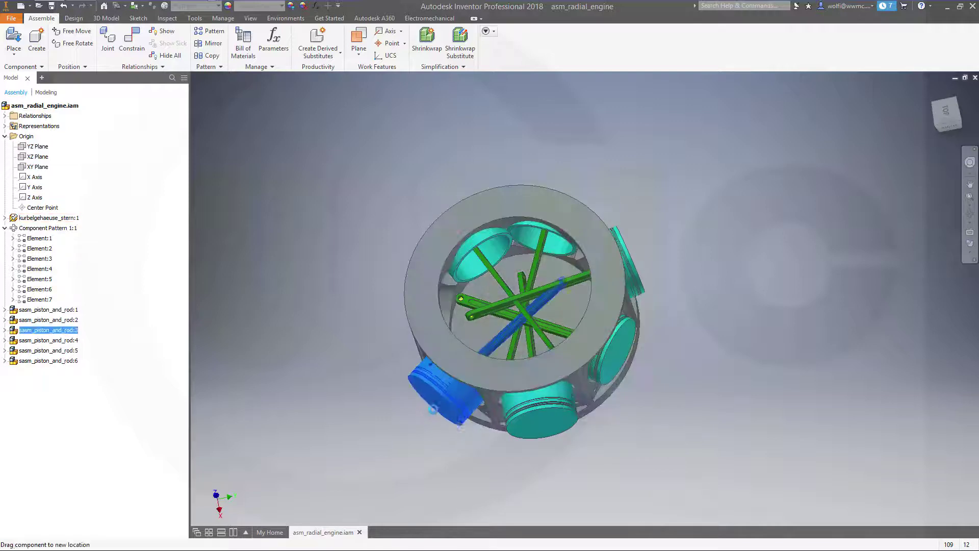
{"action": "left_click_drag", "start_coordinate": [433, 408], "coordinate": [402, 445]}
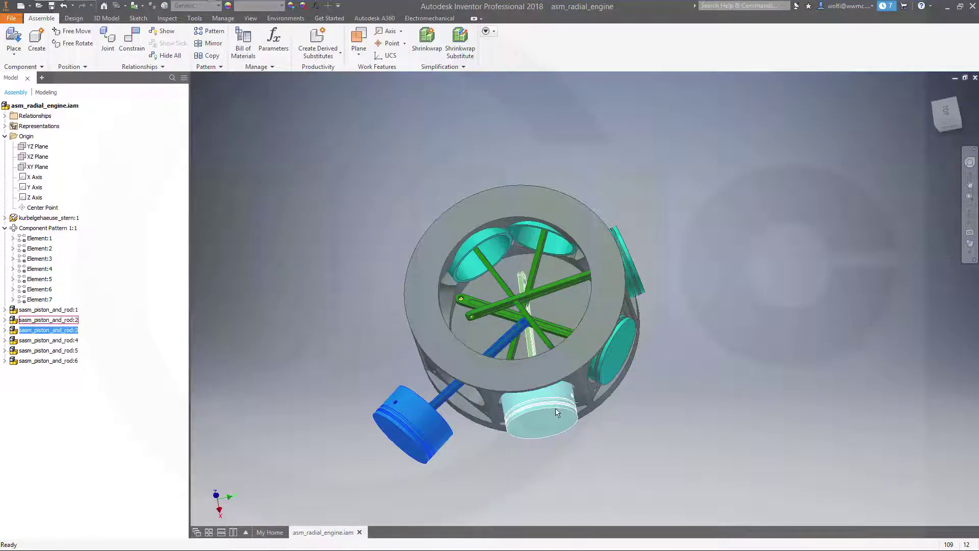
{"action": "left_click", "coordinate": [558, 412]}
{"action": "left_click_drag", "start_coordinate": [557, 412], "coordinate": [564, 455]}
{"action": "left_click_drag", "start_coordinate": [627, 363], "coordinate": [685, 393]}
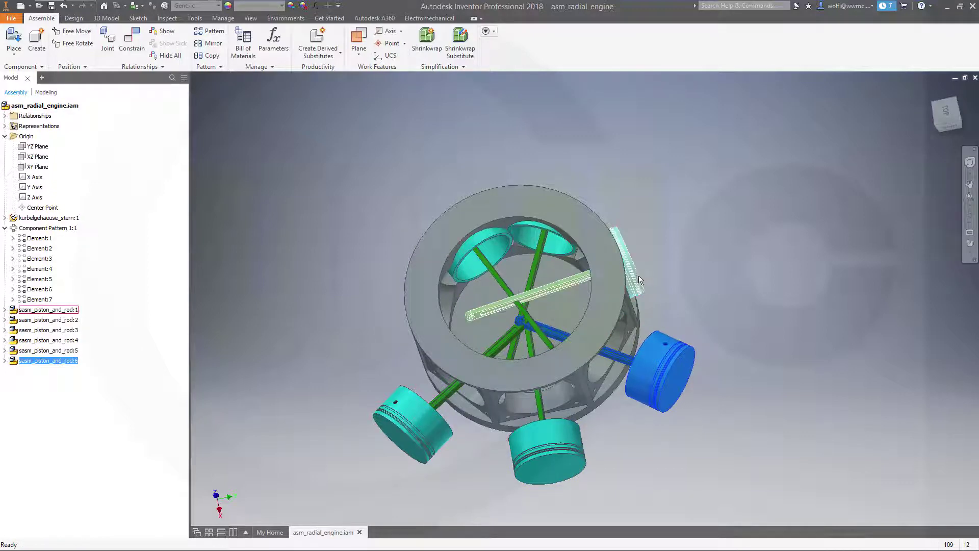
{"action": "left_click_drag", "start_coordinate": [639, 280], "coordinate": [660, 239]}
{"action": "left_click_drag", "start_coordinate": [541, 235], "coordinate": [548, 189]}
{"action": "left_click_drag", "start_coordinate": [485, 262], "coordinate": [433, 207]}
{"action": "left_click", "coordinate": [797, 282]}
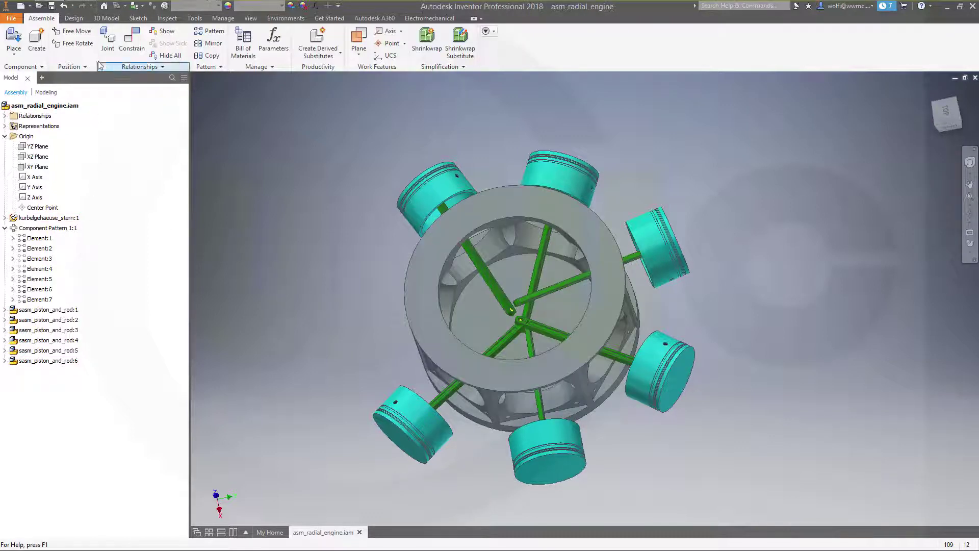
- Create an in-place subassembly named sasm_piston_main_rod from the Norm.iam template, placed on the main assembly's XY Plane
{"action": "left_click", "coordinate": [36, 40]}
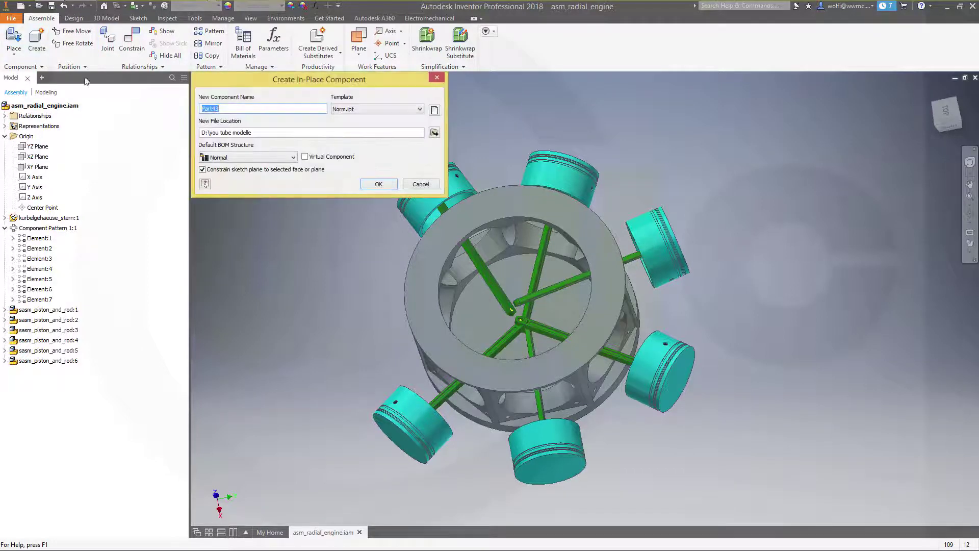
{"action": "type", "text": "sasm_piston_main_rod"}
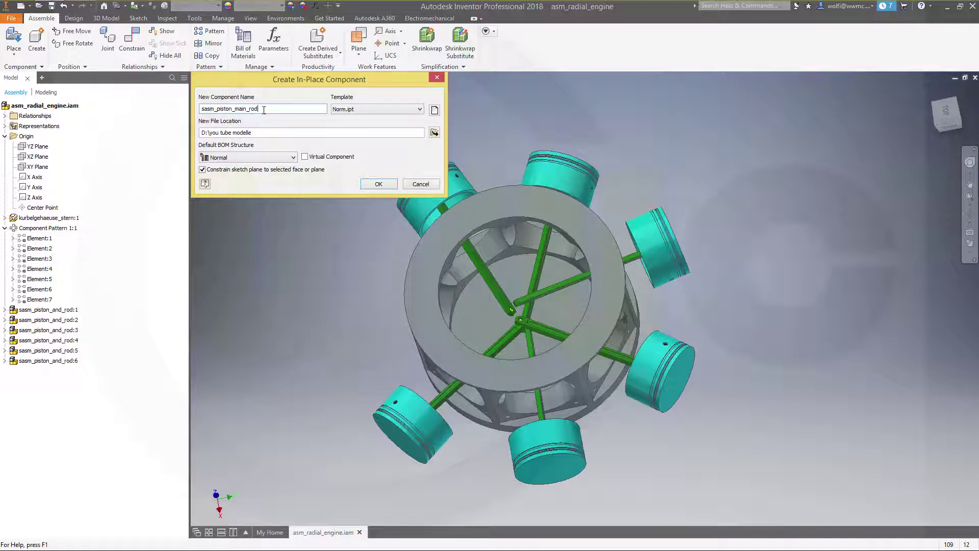
{"action": "left_click", "coordinate": [417, 110]}
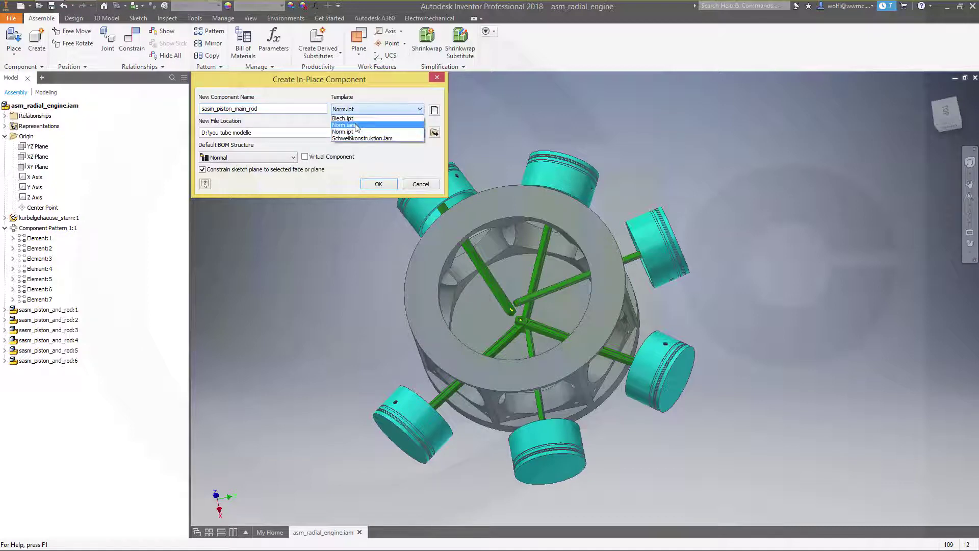
{"action": "left_click", "coordinate": [361, 132]}
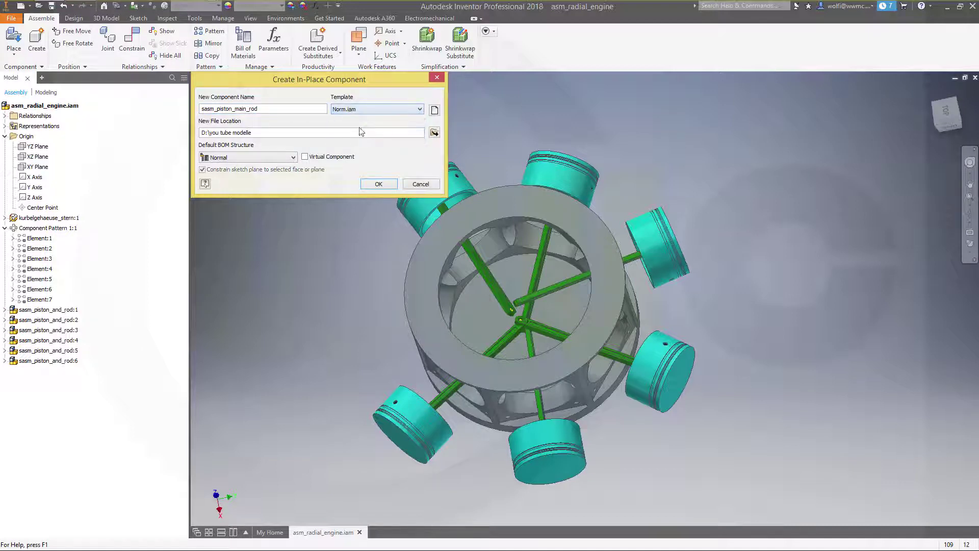
{"action": "left_click", "coordinate": [376, 185]}
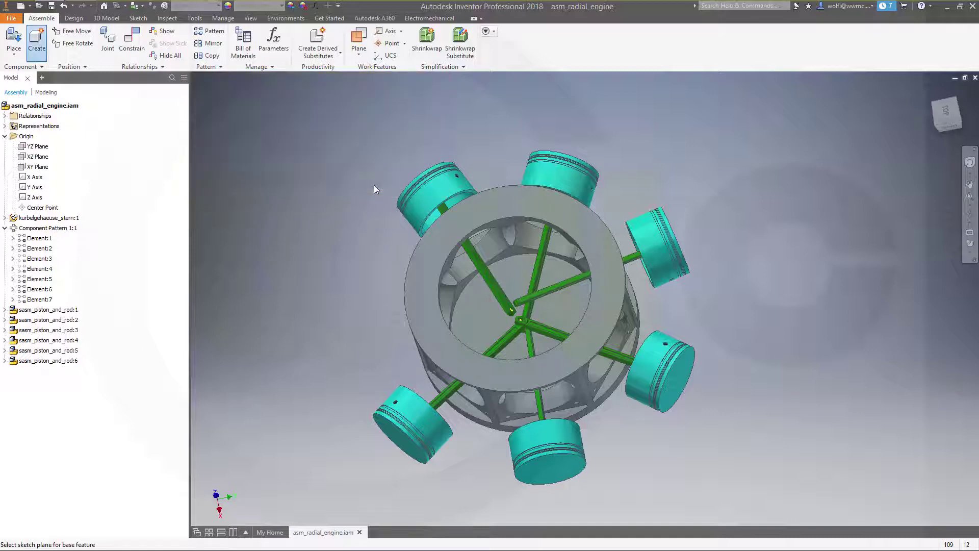
{"action": "left_click", "coordinate": [41, 168]}
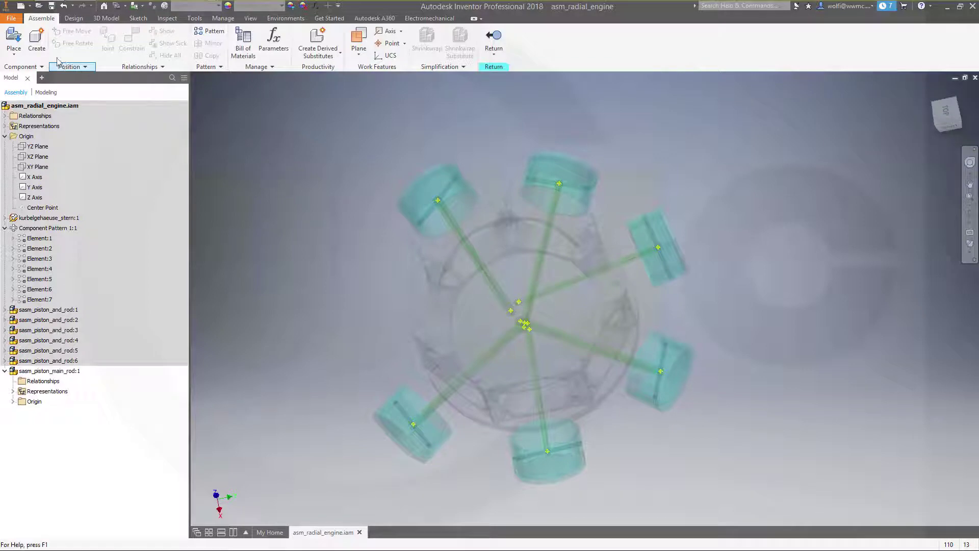
- Place one instance each of hauptpleuel_stern, kolben_bolzen_stern and kolben_stern in the new subassembly, beside the crankcase
{"action": "left_click", "coordinate": [14, 41]}
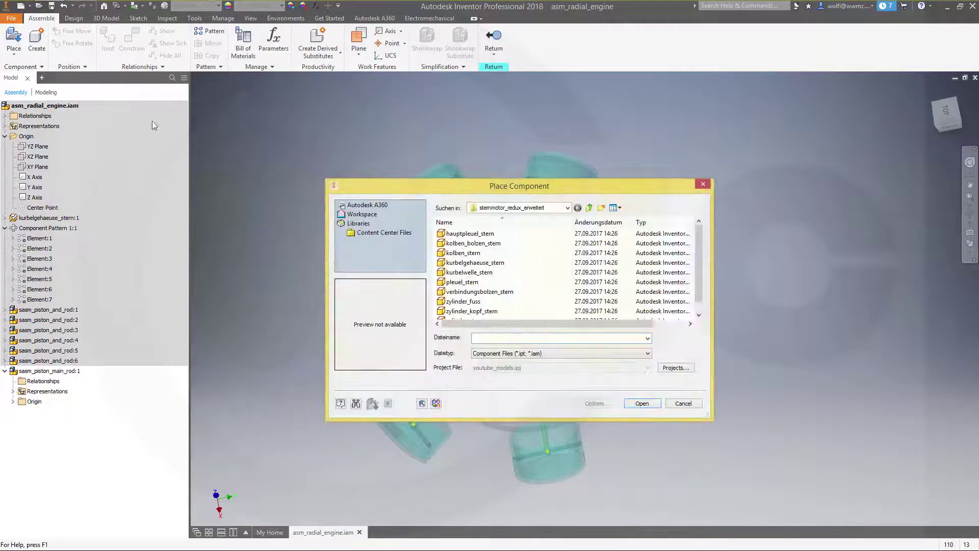
{"action": "left_click", "coordinate": [470, 254]}
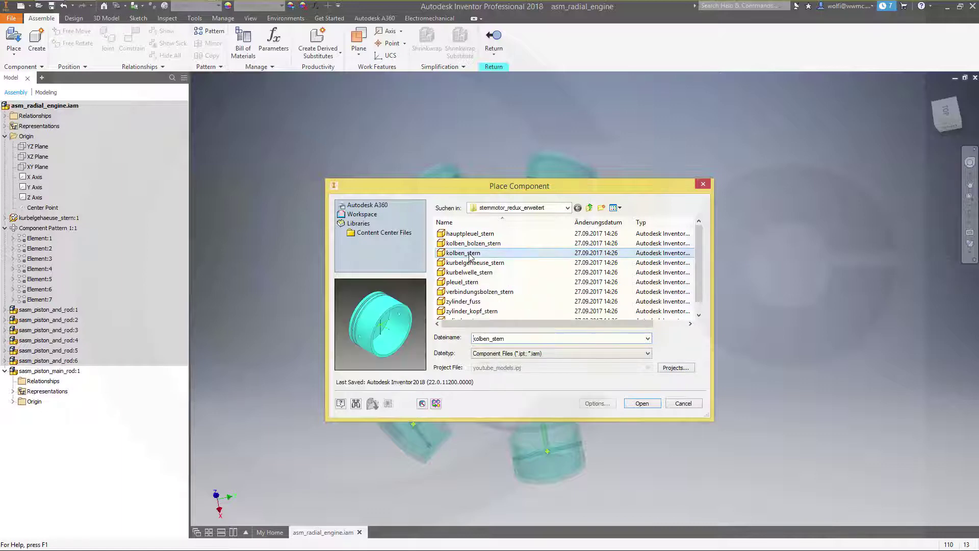
{"action": "left_click", "coordinate": [477, 244], "text": "ctrl"}
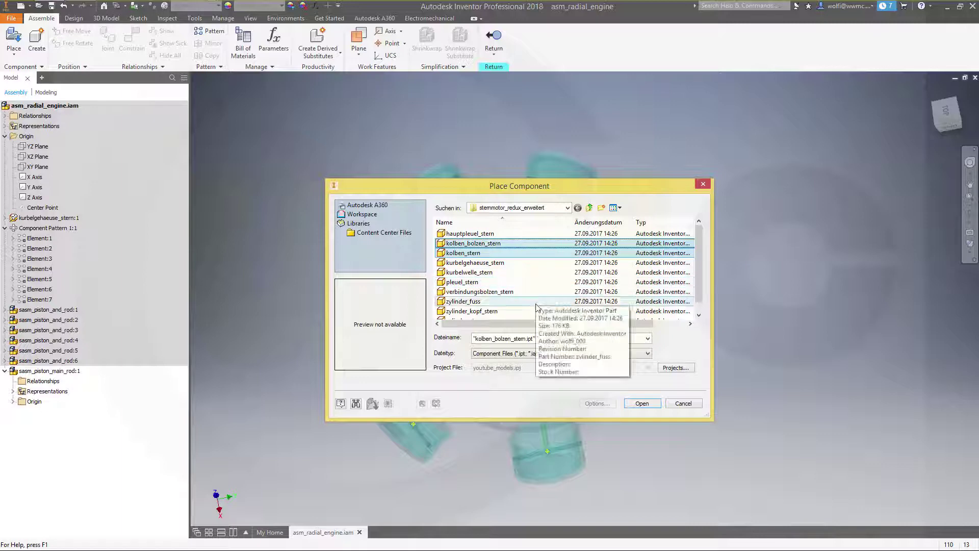
{"action": "left_click", "coordinate": [477, 236], "text": "ctrl"}
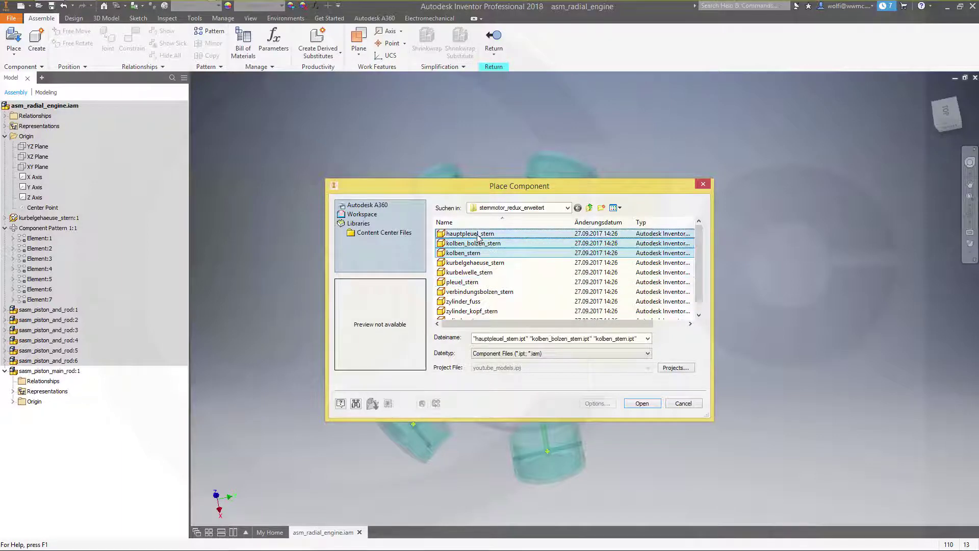
{"action": "left_click", "coordinate": [644, 404]}
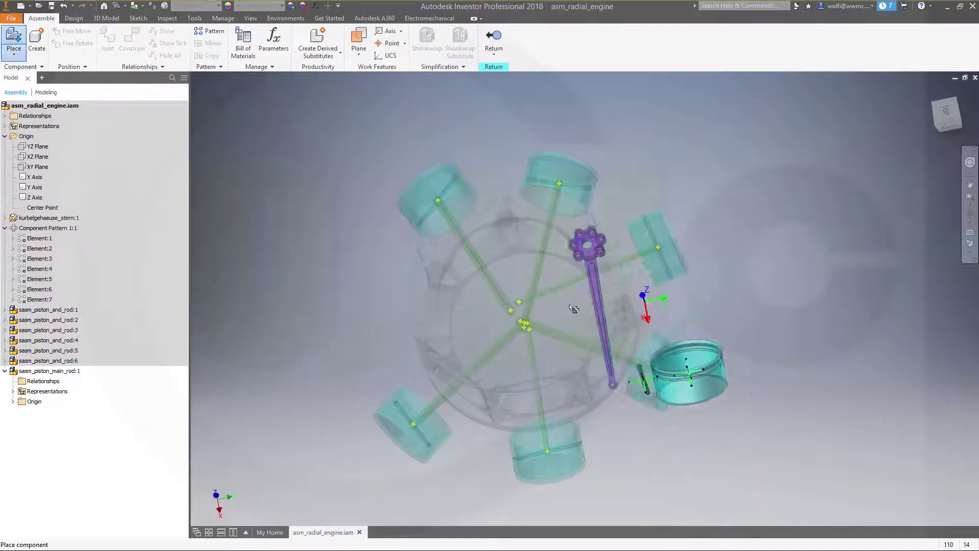
{"action": "left_click", "coordinate": [339, 282]}
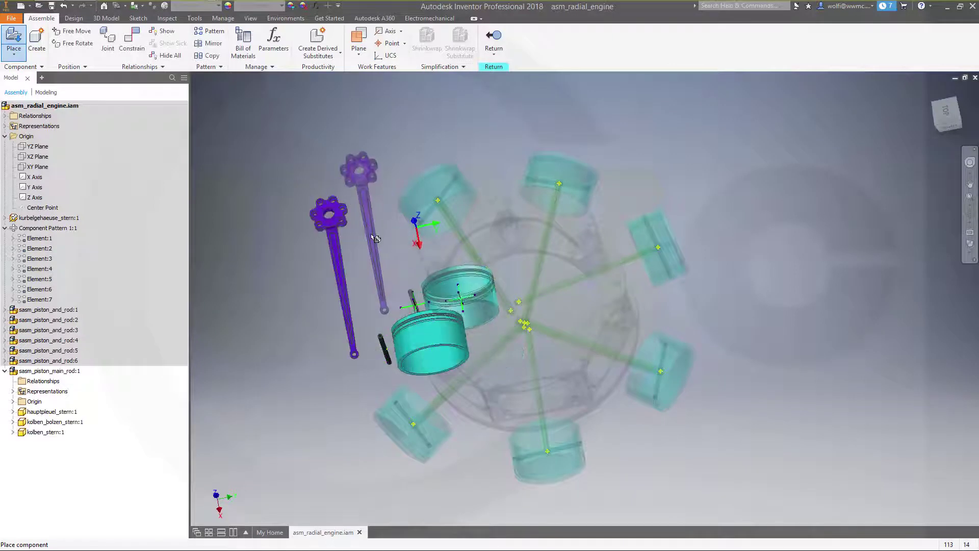
{"action": "key", "text": "Escape"}
- Ground the piston kolben_stern:1 in the sasm_piston_main_rod subassembly
{"action": "left_click", "coordinate": [46, 432]}
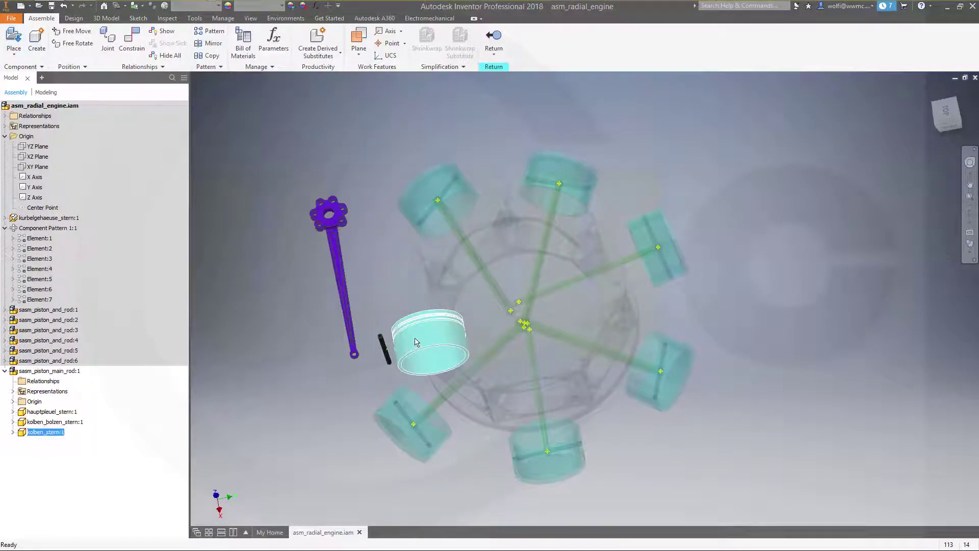
{"action": "right_click", "coordinate": [50, 433]}
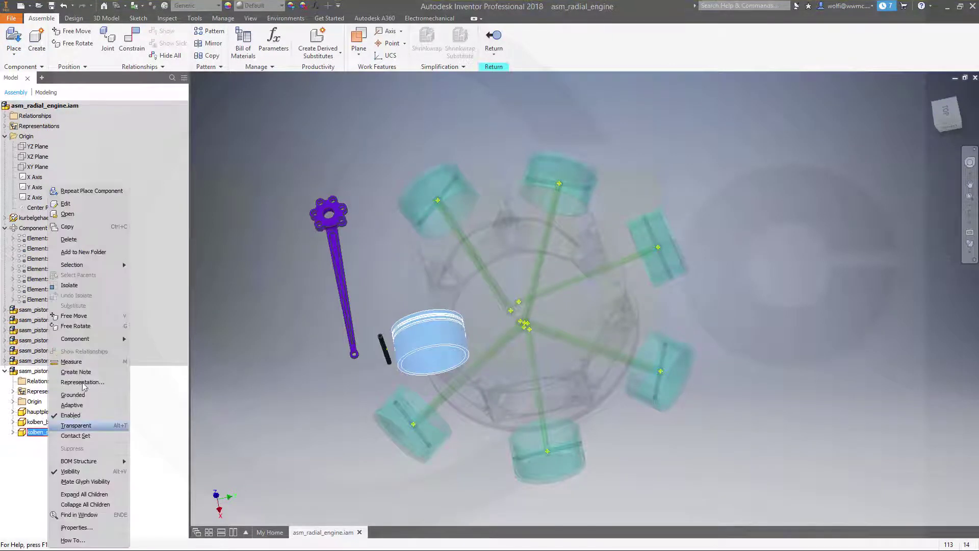
{"action": "left_click", "coordinate": [90, 395]}
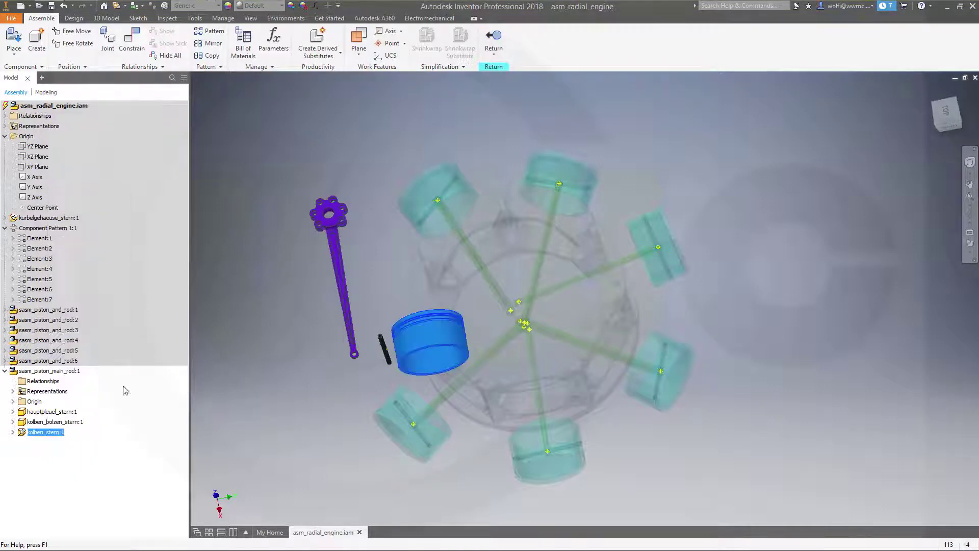
- Mate the piston pin's axis to the small-end eye axis of the main rod, with 0 mm offset
{"action": "scroll", "coordinate": [412, 270], "scroll_direction": "down", "scroll_amount": 5}
{"action": "scroll", "coordinate": [400, 293], "scroll_direction": "up", "scroll_amount": 6}
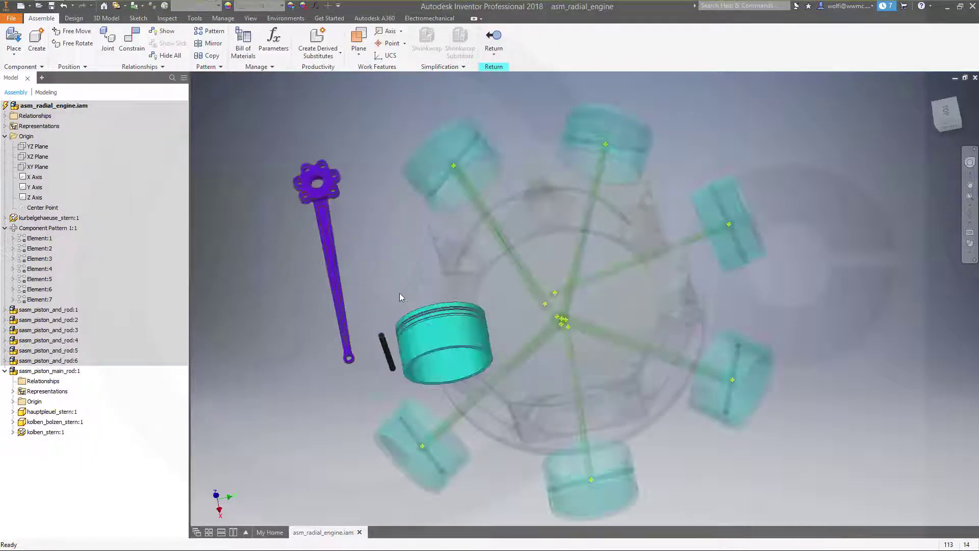
{"action": "scroll", "coordinate": [399, 293], "scroll_direction": "up", "scroll_amount": 2}
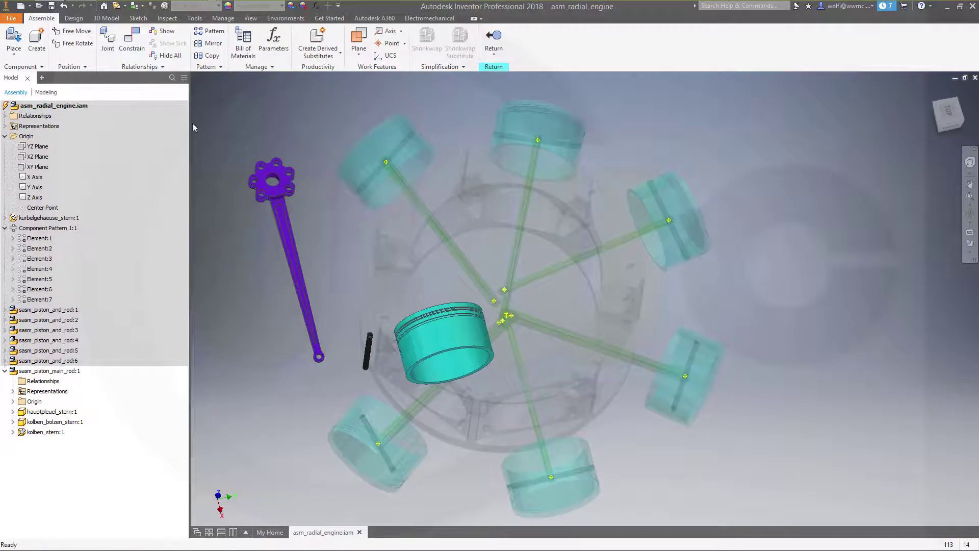
{"action": "left_click", "coordinate": [131, 54]}
{"action": "scroll", "coordinate": [347, 382], "scroll_direction": "up", "scroll_amount": 3}
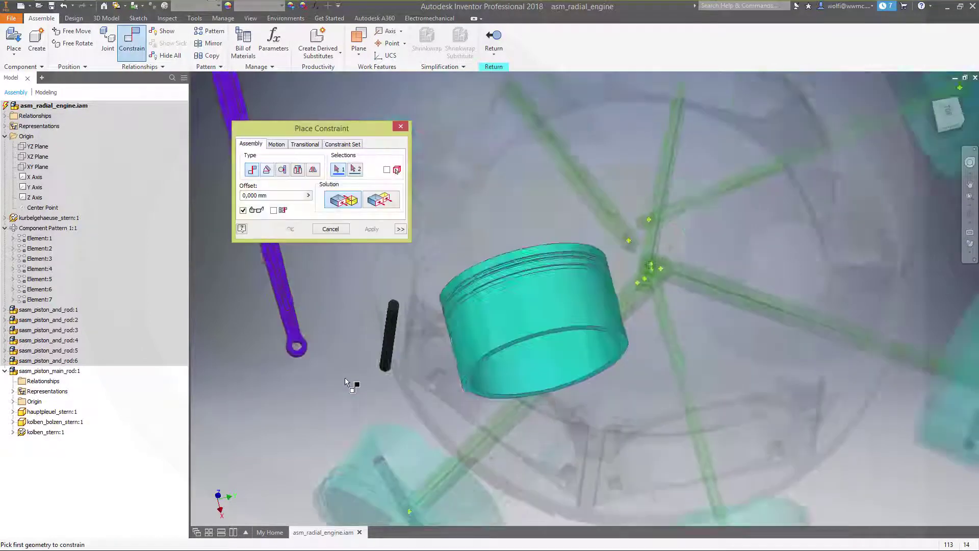
{"action": "left_click", "coordinate": [397, 359]}
{"action": "scroll", "coordinate": [304, 357], "scroll_direction": "up", "scroll_amount": 5}
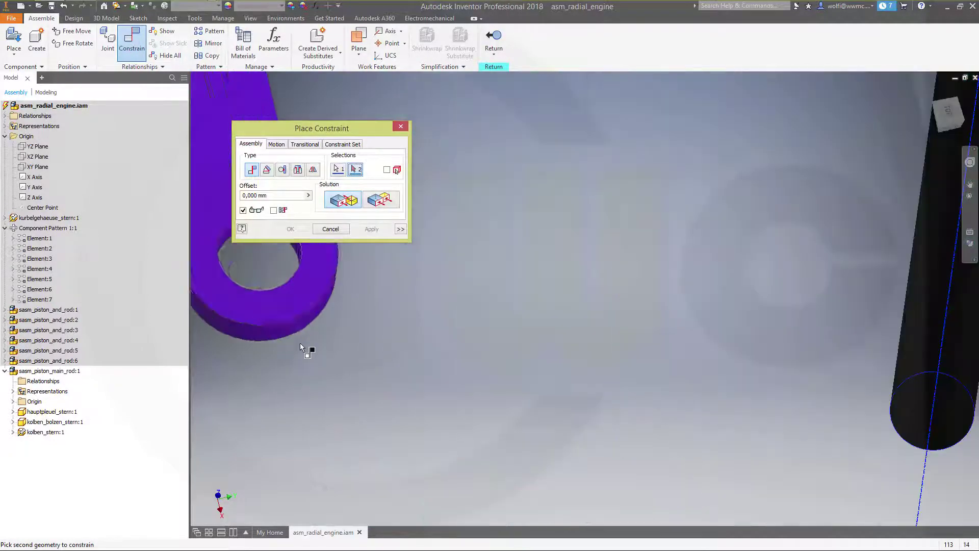
{"action": "left_click", "coordinate": [288, 335]}
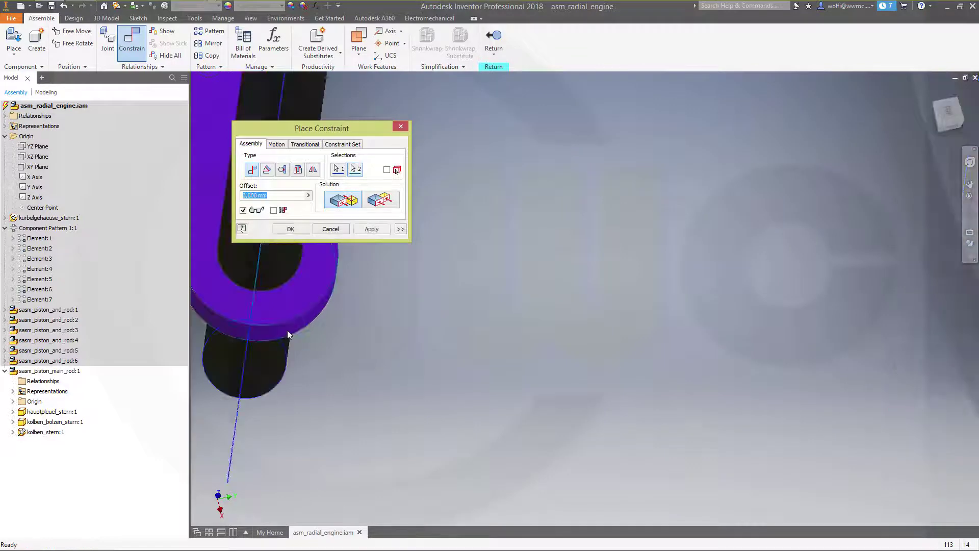
{"action": "left_click", "coordinate": [367, 229]}
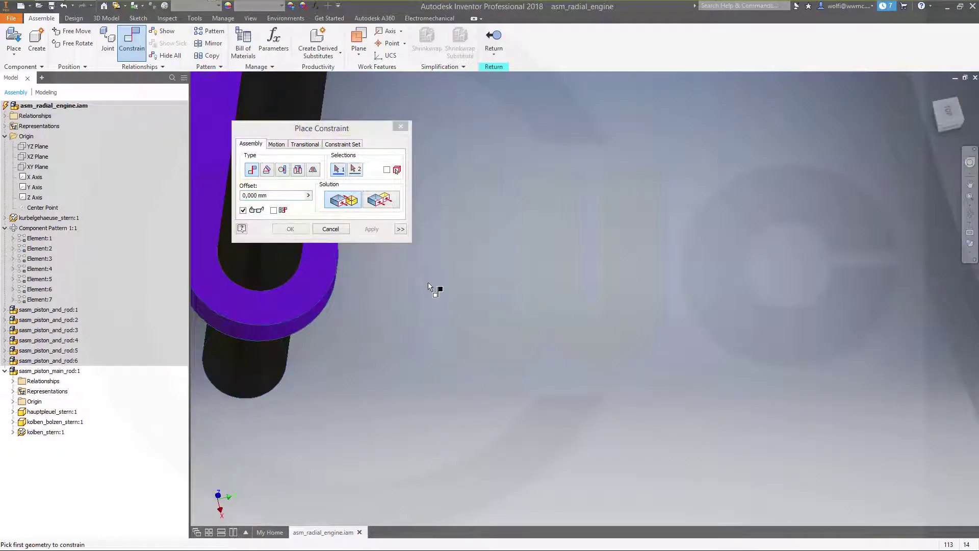
- Mate the piston pin's axis to the axis of the pin hole in the grounded piston, with 0 mm offset
{"action": "scroll", "coordinate": [427, 283], "scroll_direction": "down", "scroll_amount": 5}
{"action": "left_click", "coordinate": [401, 276]}
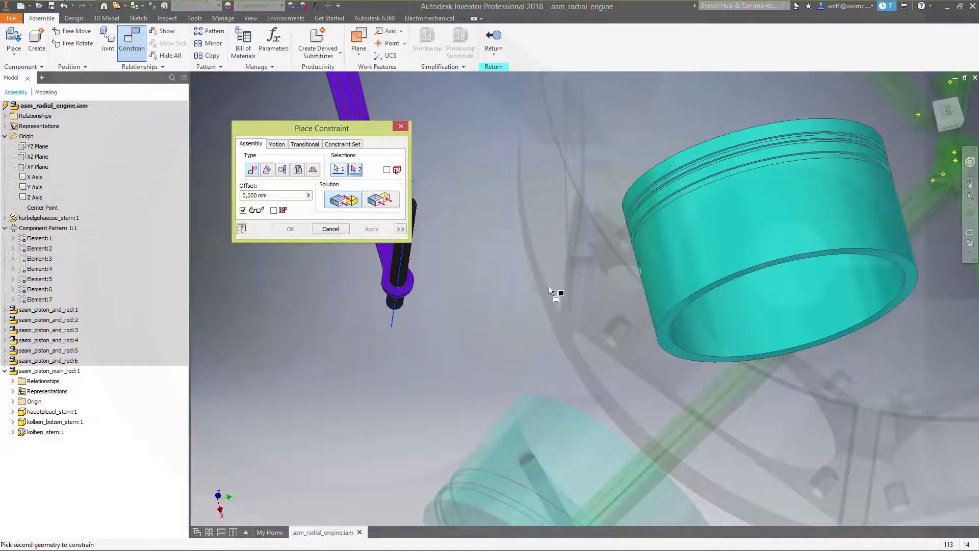
{"action": "middle_click_drag", "start_coordinate": [556, 291], "coordinate": [717, 270], "text": "shift"}
{"action": "scroll", "coordinate": [716, 270], "scroll_direction": "up", "scroll_amount": 3}
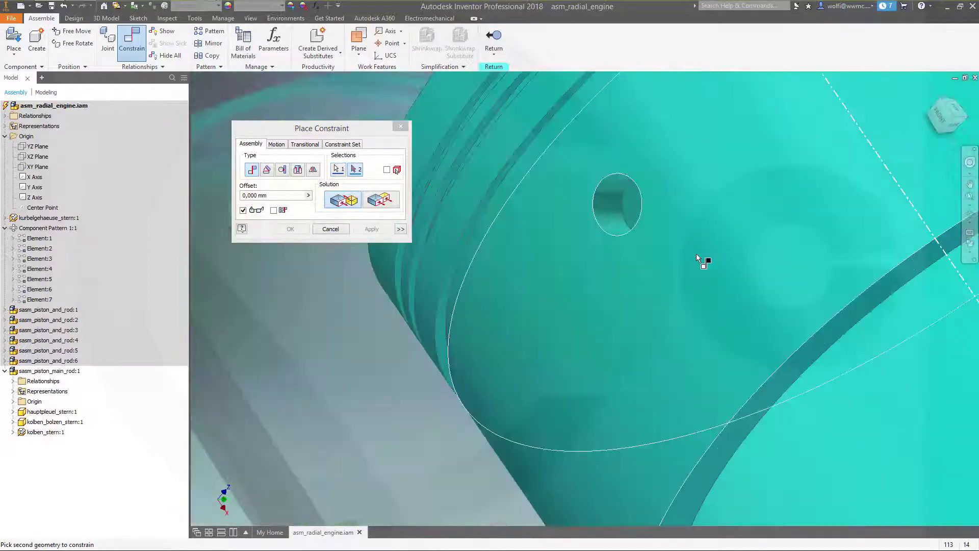
{"action": "left_click", "coordinate": [619, 221]}
{"action": "left_click", "coordinate": [371, 230]}
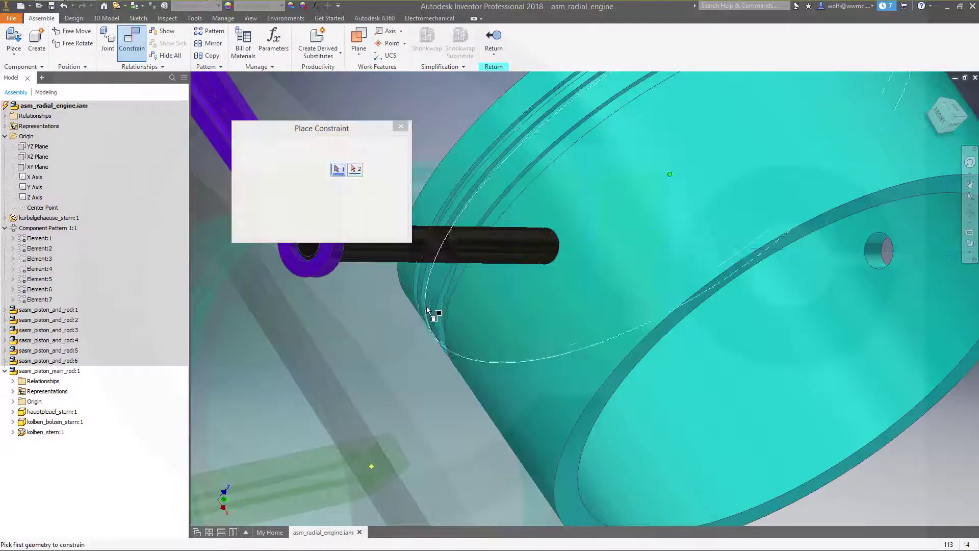
{"action": "scroll", "coordinate": [415, 314], "scroll_direction": "down", "scroll_amount": 5}
{"action": "left_click", "coordinate": [330, 229]}
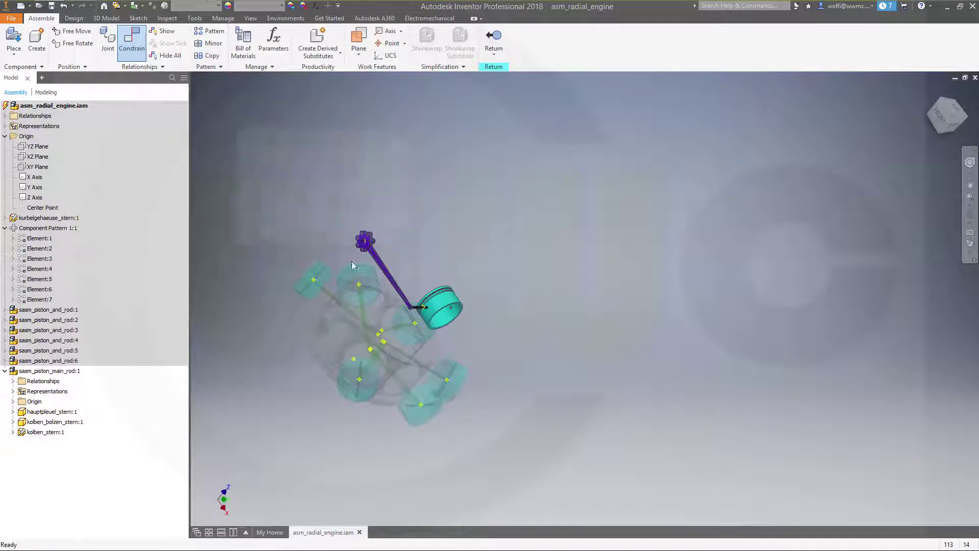
- Expand the main rod, piston pin and piston in the model tree, including their Origin folders, to expose the origin planes
{"action": "middle_click_drag", "start_coordinate": [356, 267], "coordinate": [281, 288], "text": "shift"}
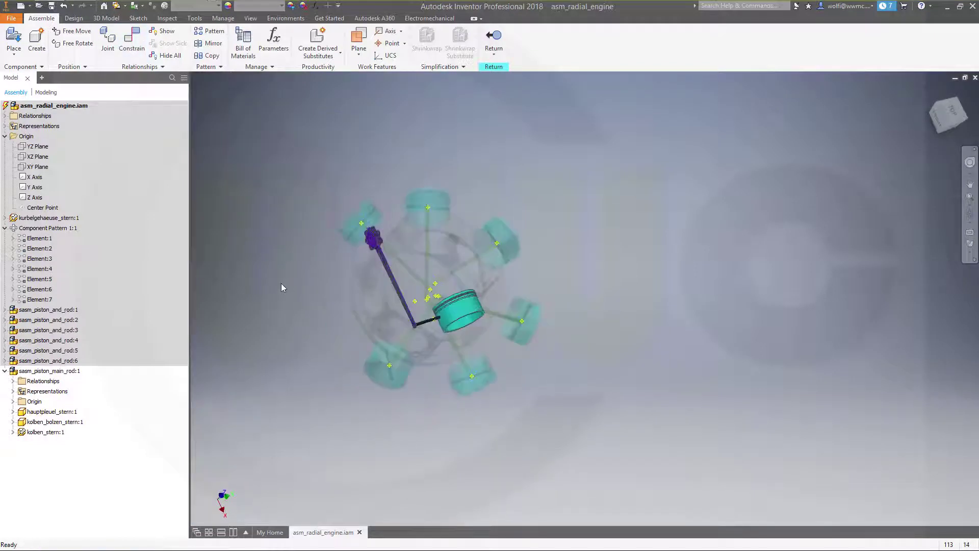
{"action": "scroll", "coordinate": [281, 284], "scroll_direction": "up", "scroll_amount": 3}
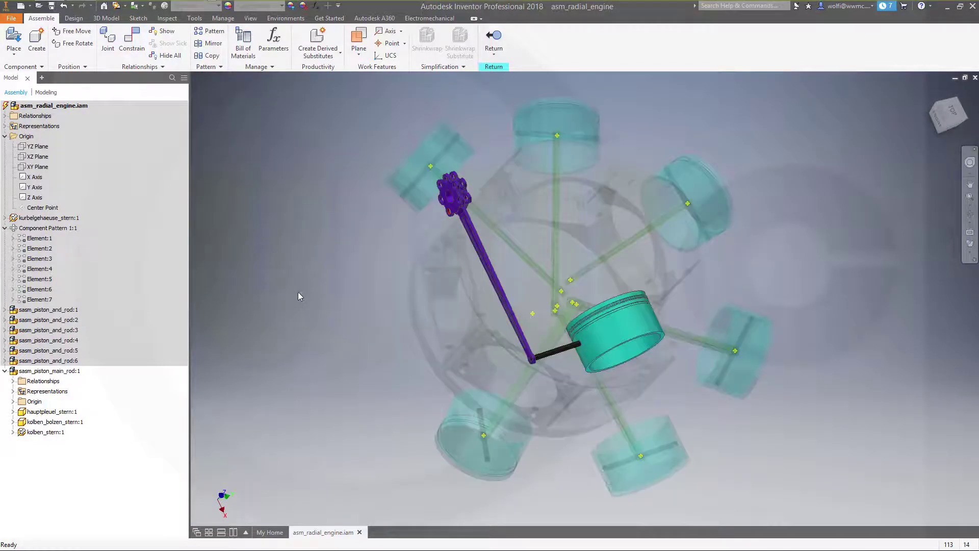
{"action": "left_click", "coordinate": [12, 432]}
{"action": "left_click", "coordinate": [13, 422]}
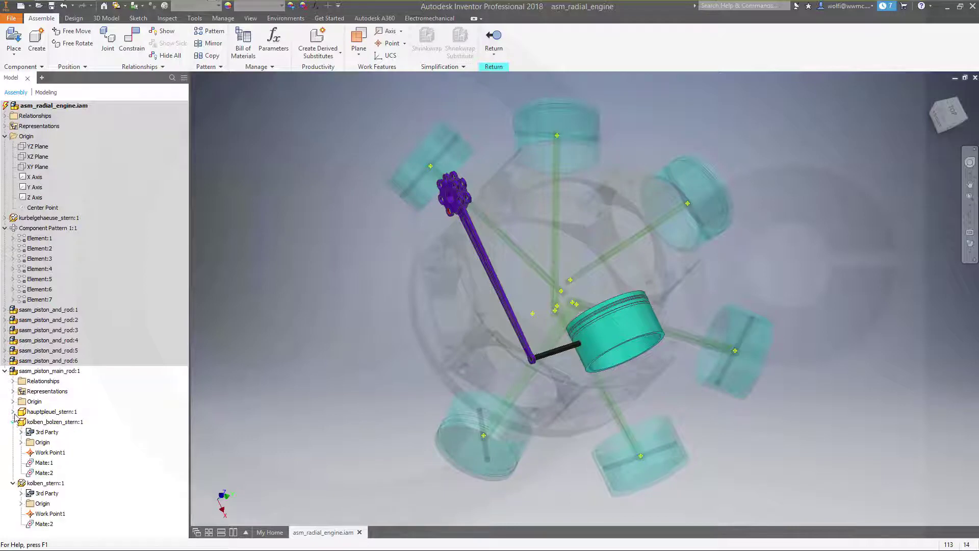
{"action": "left_click", "coordinate": [13, 411]}
{"action": "left_click", "coordinate": [22, 432]}
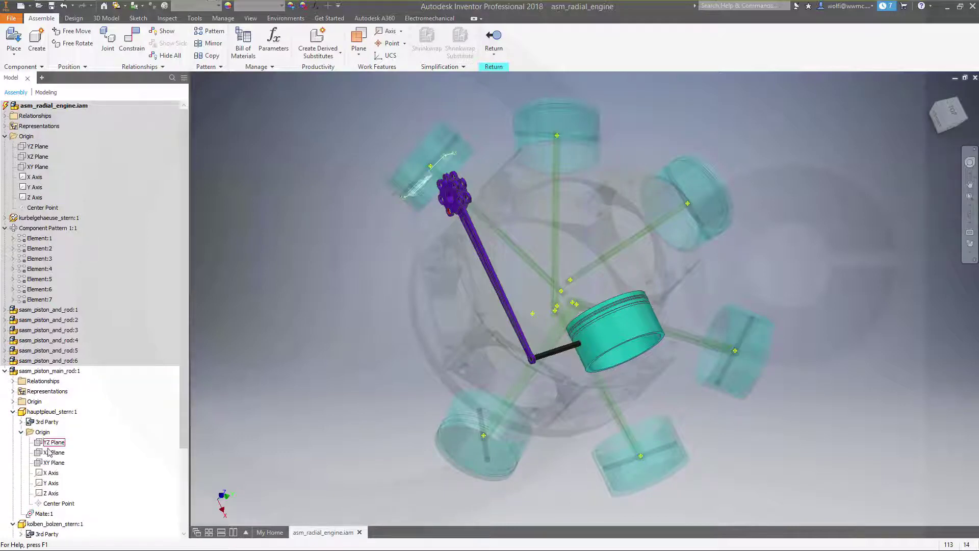
{"action": "scroll", "coordinate": [21, 441], "scroll_direction": "down", "scroll_amount": 3}
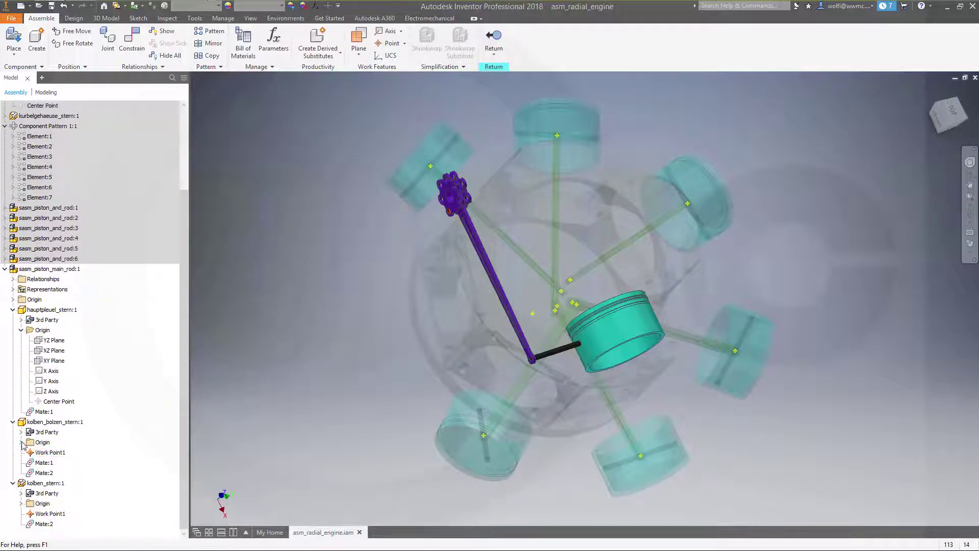
{"action": "left_click", "coordinate": [21, 442]}
{"action": "scroll", "coordinate": [22, 446], "scroll_direction": "down", "scroll_amount": 3}
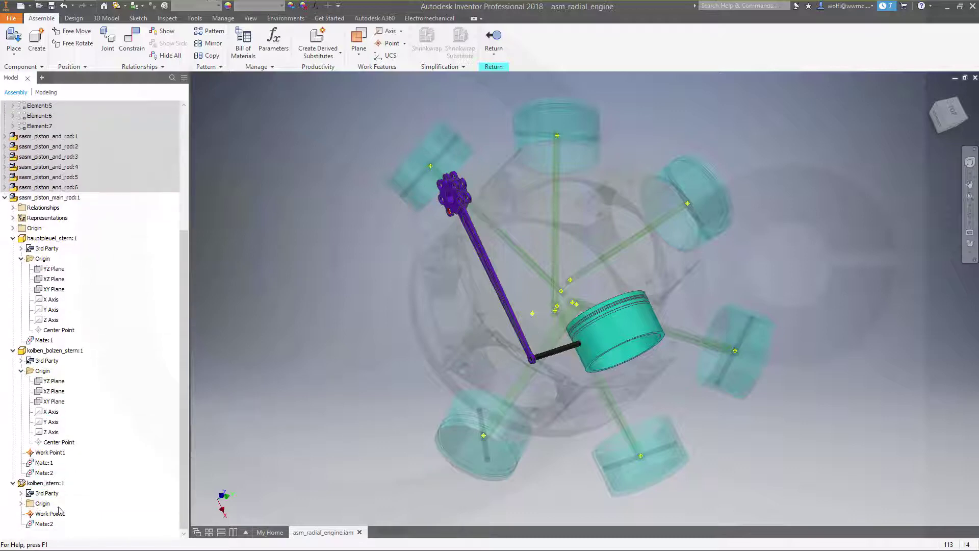
{"action": "left_click", "coordinate": [21, 504]}
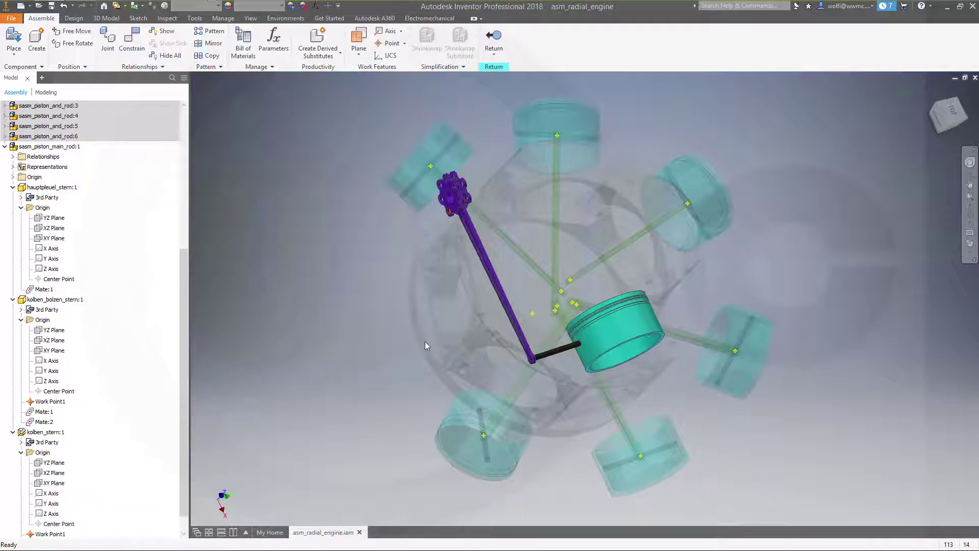
- Mate the piston pin's XY plane to the main rod's XY plane, with 0 mm offset
{"action": "left_click", "coordinate": [132, 40]}
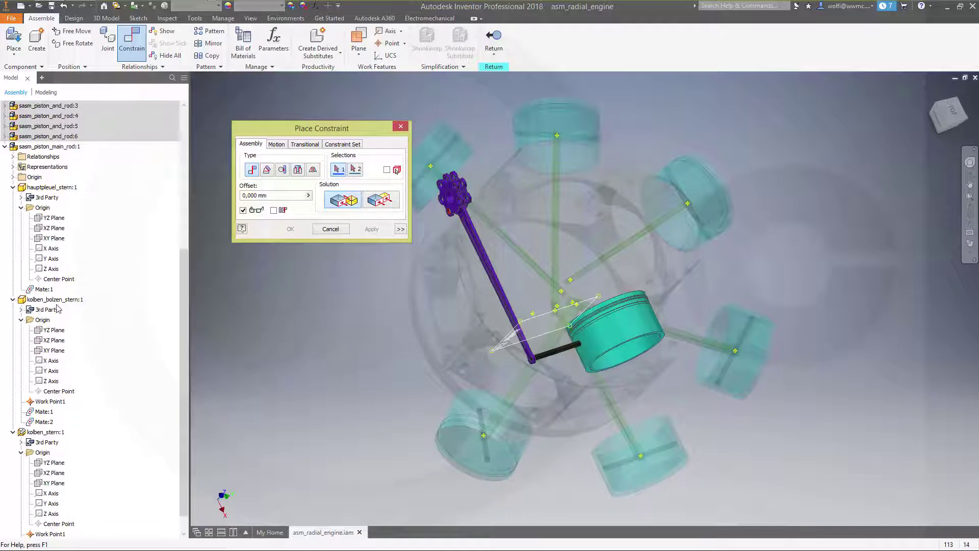
{"action": "left_click", "coordinate": [54, 351]}
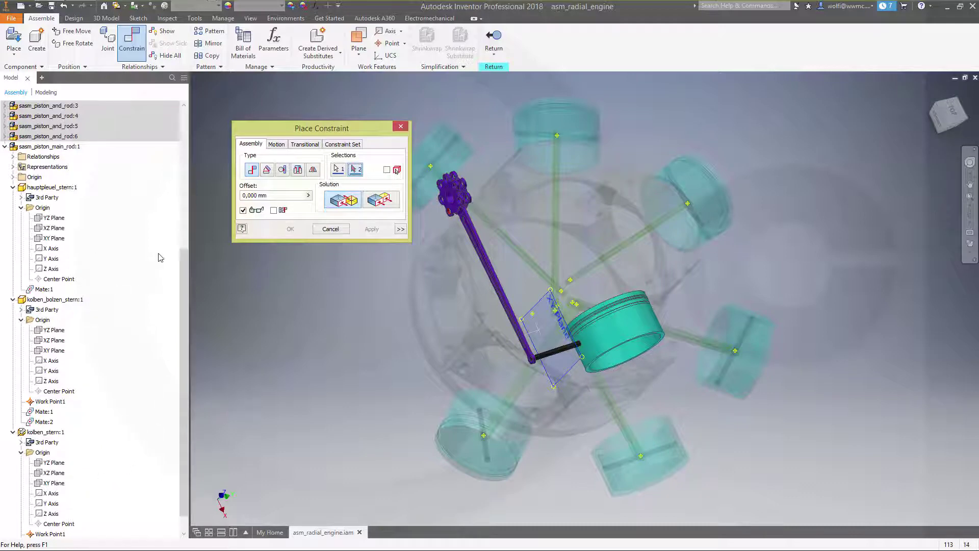
{"action": "left_click", "coordinate": [55, 238]}
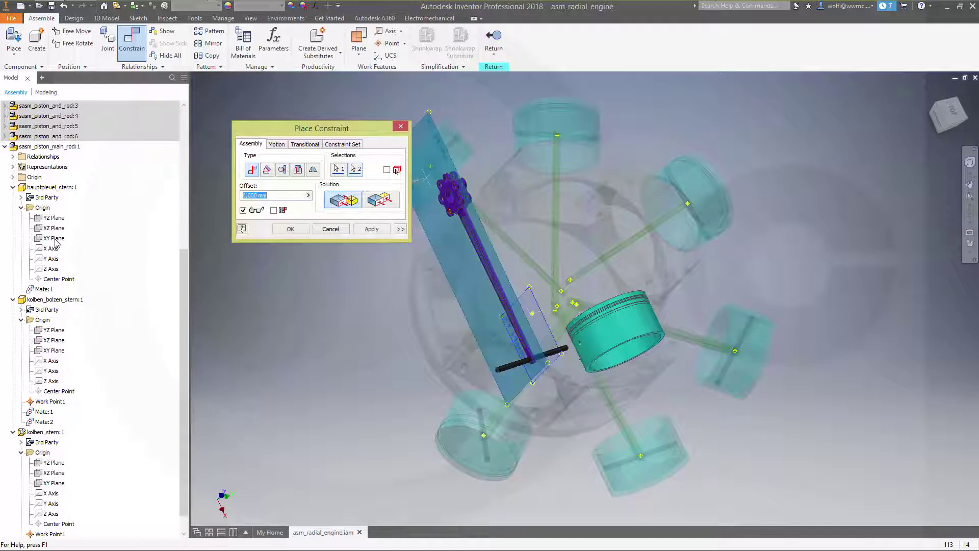
{"action": "left_click", "coordinate": [371, 229]}
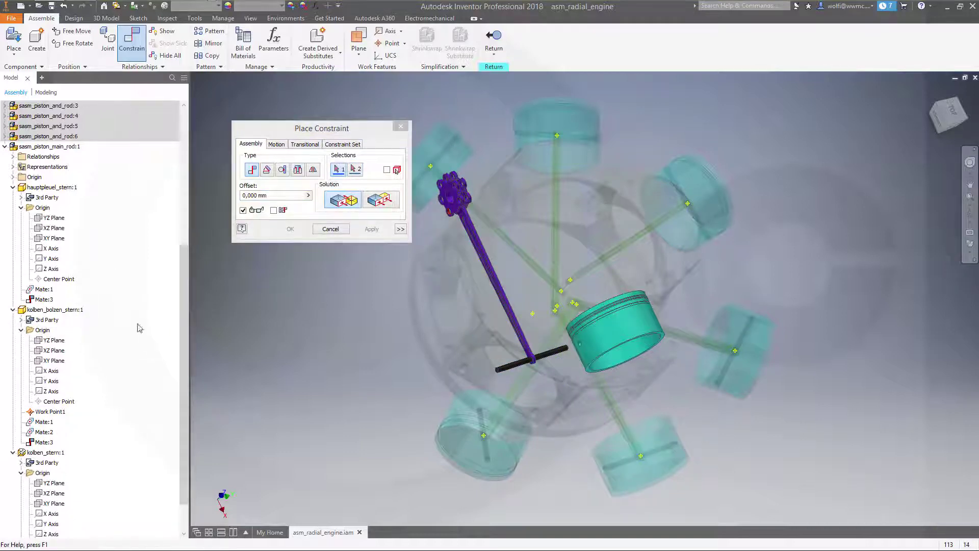
- Mate the main rod's XY plane to the piston's centre axis, with 0 mm offset
{"action": "left_click", "coordinate": [57, 244]}
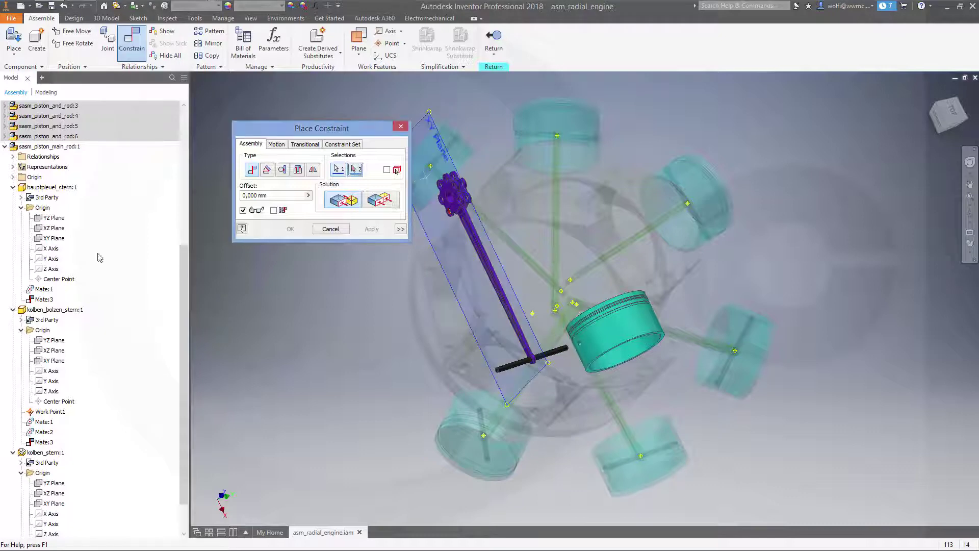
{"action": "left_click", "coordinate": [616, 339]}
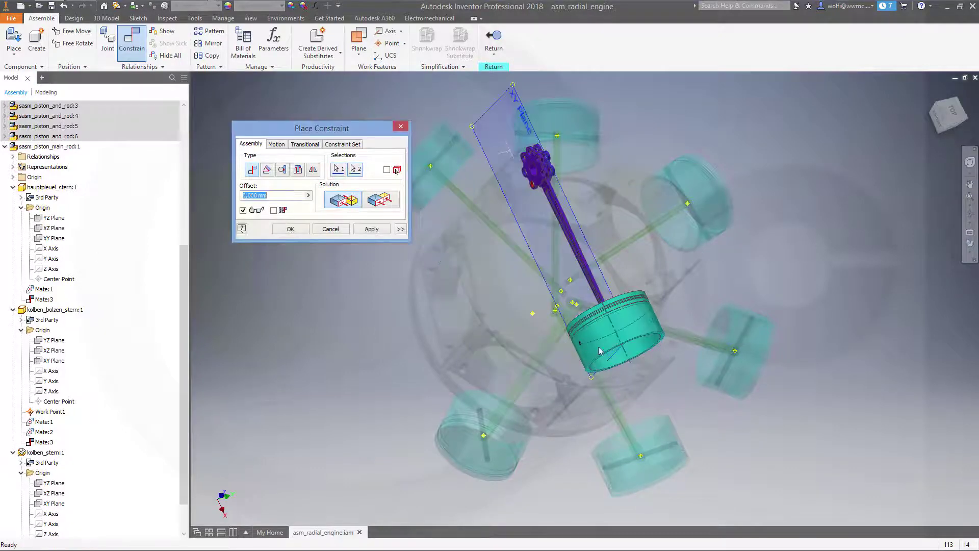
{"action": "left_click", "coordinate": [290, 229]}
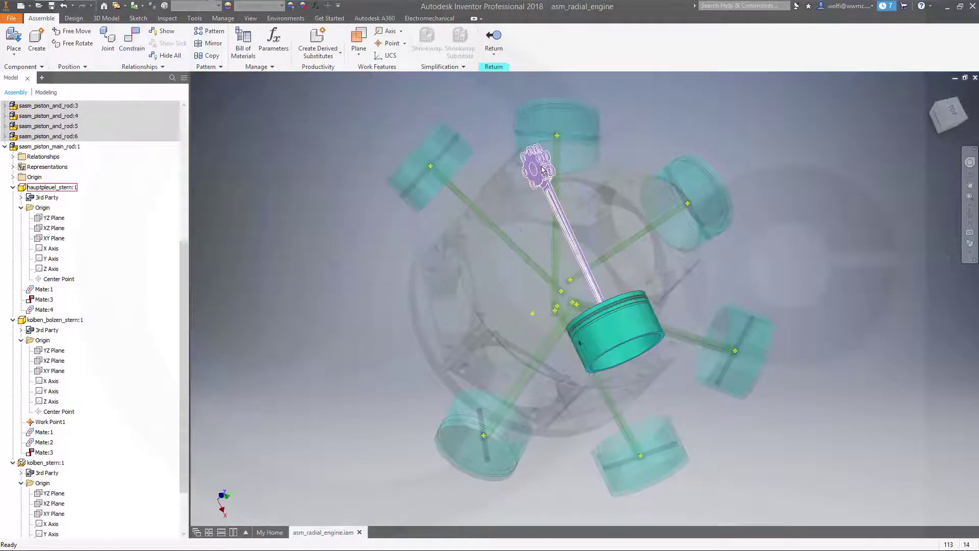
- Swing the main rod out through the piston's open end and return to the top-level radial engine assembly
{"action": "left_click_drag", "start_coordinate": [543, 171], "coordinate": [654, 460]}
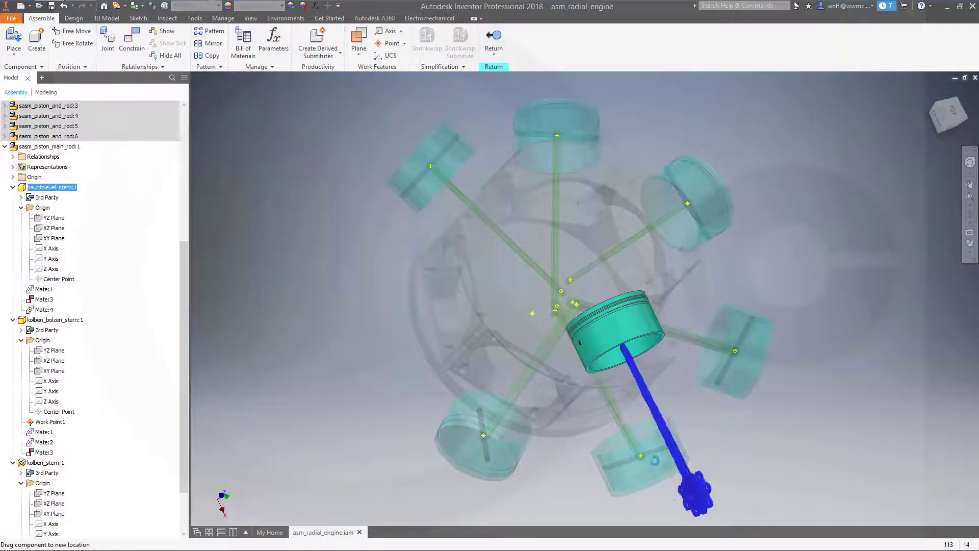
{"action": "left_click", "coordinate": [494, 41]}
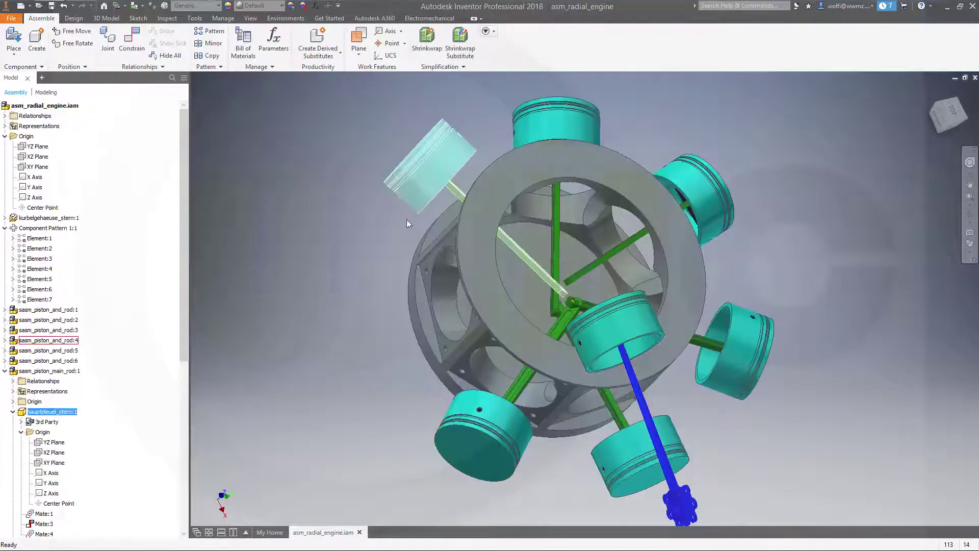
{"action": "left_click", "coordinate": [705, 440]}
- Freely rotate the sasm_piston_main_rod subassembly and move it beside the crankcase's empty cylinder bore, with the rod's big end pointing inward
{"action": "middle_click_drag", "start_coordinate": [733, 445], "coordinate": [611, 380]}
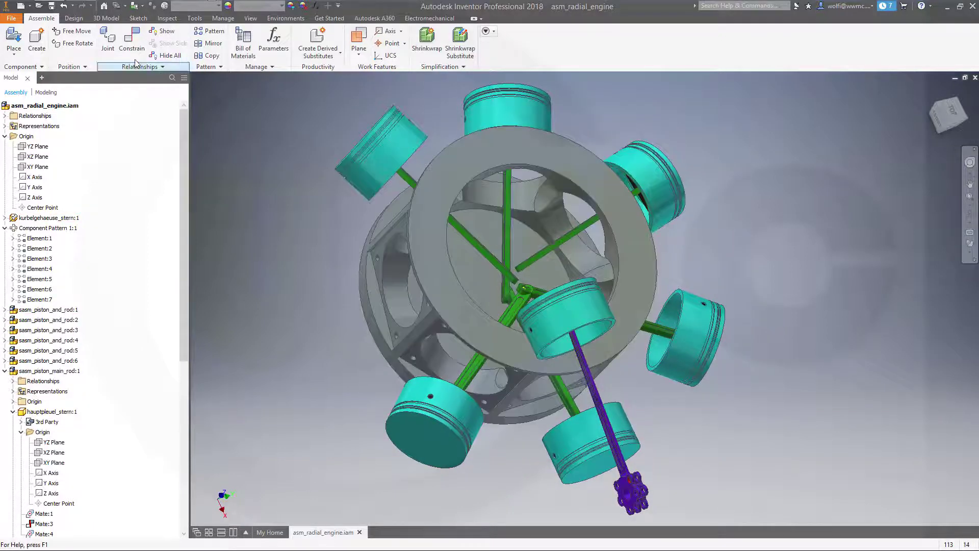
{"action": "left_click", "coordinate": [79, 44]}
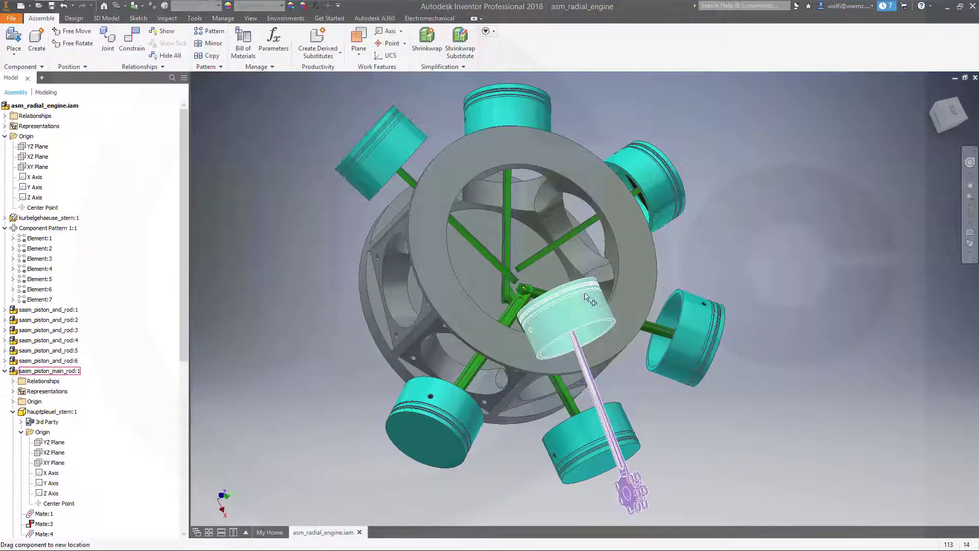
{"action": "left_click", "coordinate": [582, 306]}
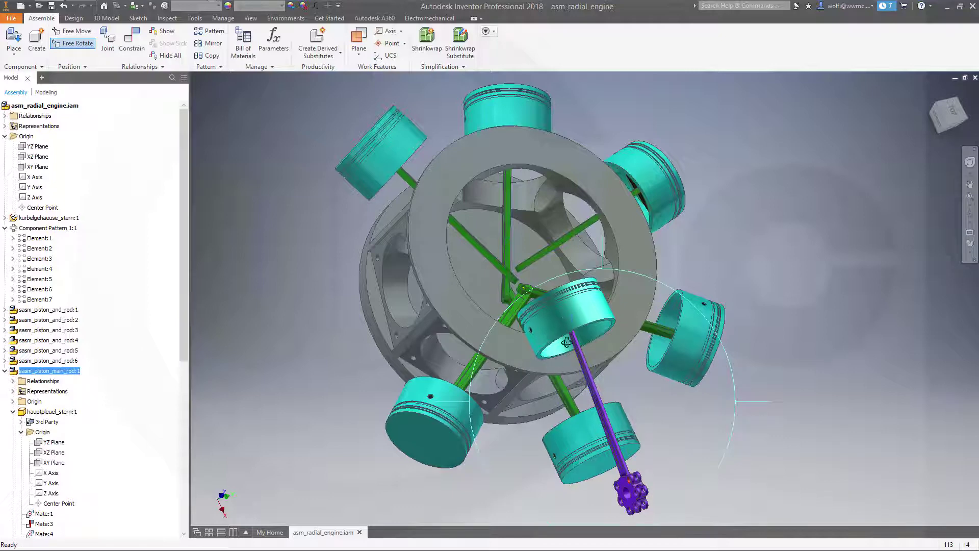
{"action": "left_click_drag", "start_coordinate": [567, 343], "coordinate": [600, 371]}
{"action": "left_click", "coordinate": [73, 43]}
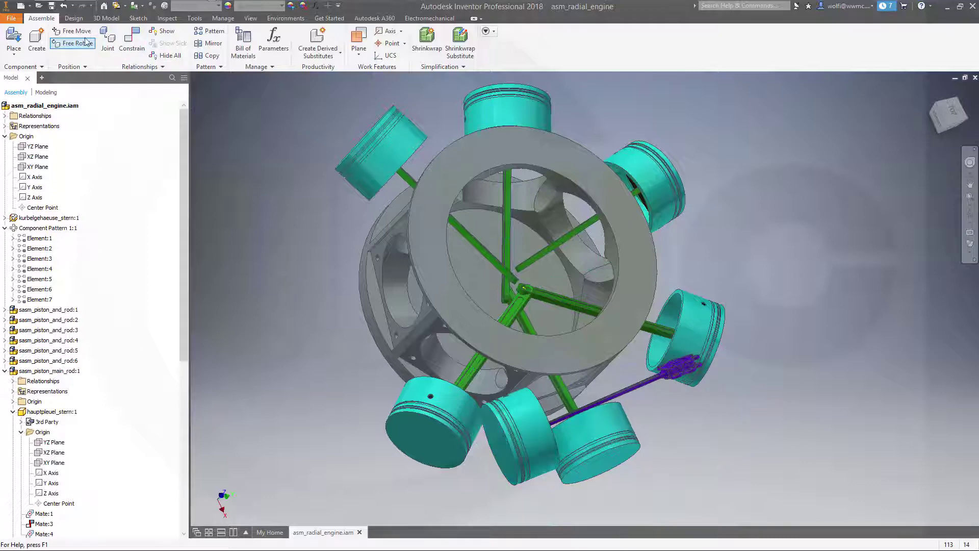
{"action": "left_click_drag", "start_coordinate": [563, 418], "coordinate": [292, 323]}
- Mate the main-rod piston's centre axis to the axis of the crankcase's empty cylinder bore, with 0 mm offset
{"action": "left_click", "coordinate": [131, 41]}
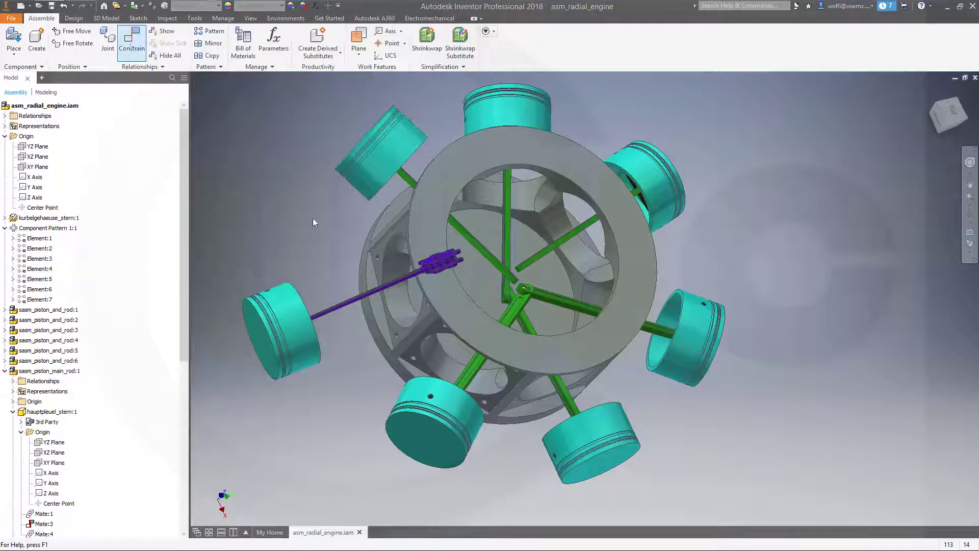
{"action": "left_click", "coordinate": [305, 323]}
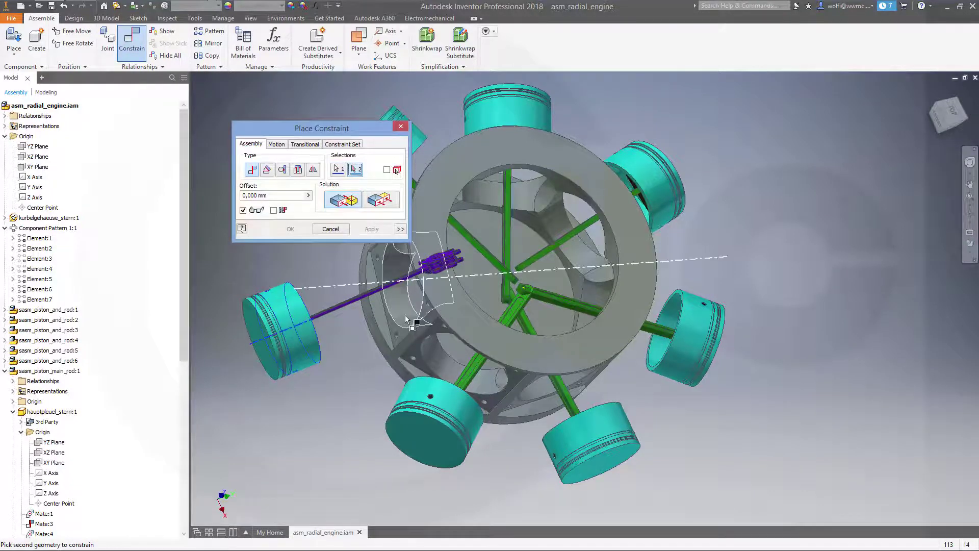